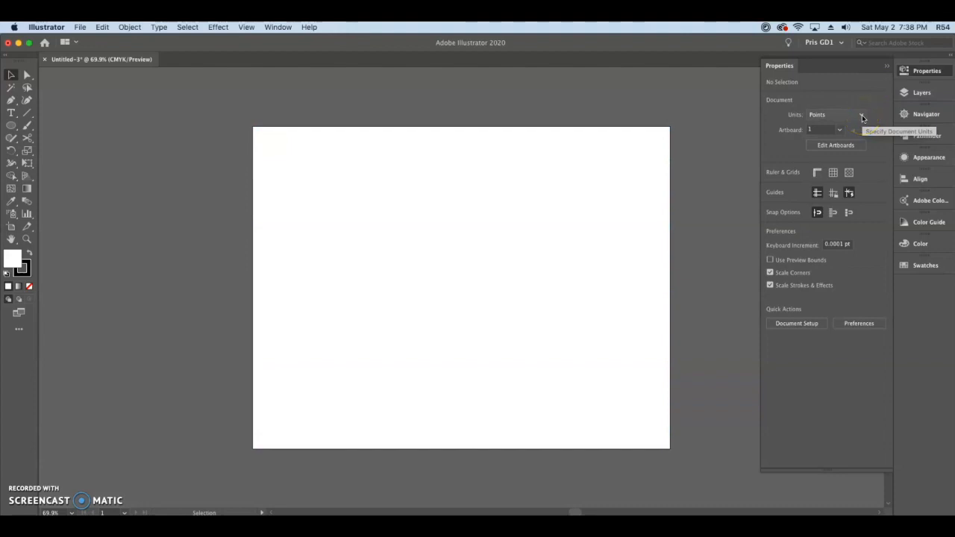
- Set the document units to Pixels and collapse the document properties
{"action": "left_click", "coordinate": [846, 185]}
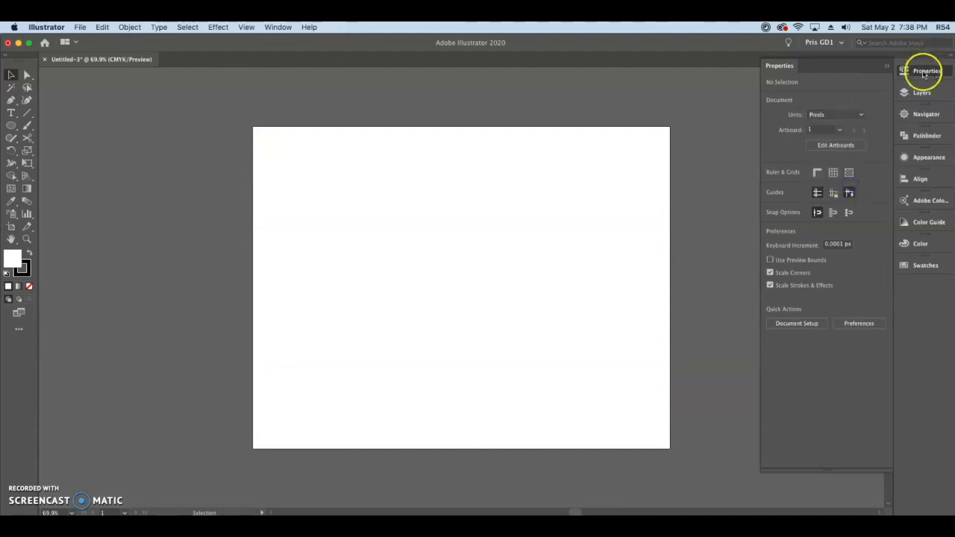
{"action": "left_click", "coordinate": [923, 72]}
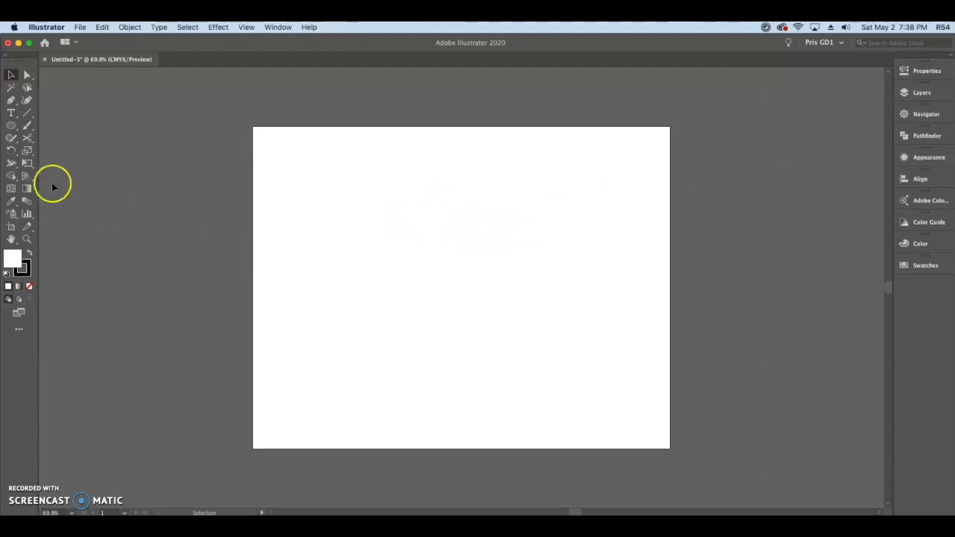
- Add the text HELLO to the artboard, enlarge it to most of the artboard's width and move it to the middle
{"action": "left_click", "coordinate": [12, 113]}
{"action": "left_click", "coordinate": [404, 281]}
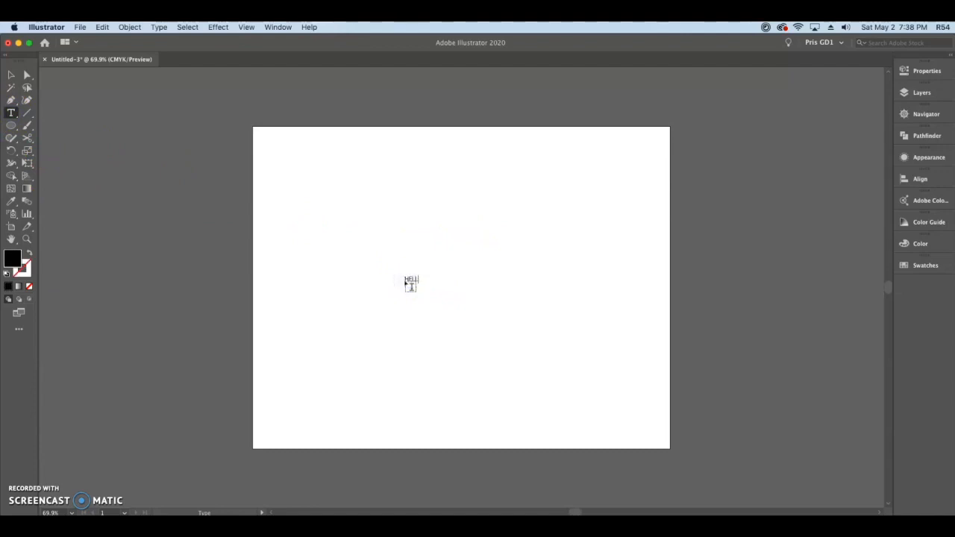
{"action": "left_click", "coordinate": [12, 74]}
{"action": "left_click_drag", "start_coordinate": [424, 283], "coordinate": [564, 362]}
{"action": "left_click_drag", "start_coordinate": [457, 275], "coordinate": [500, 286]}
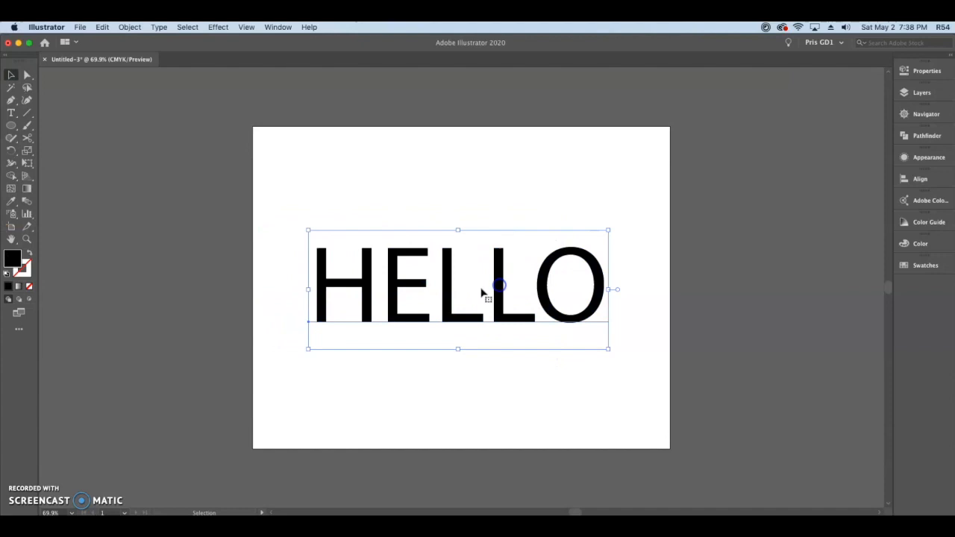
- Change the font of the HELLO text to Arial Black
{"action": "left_click", "coordinate": [923, 70]}
{"action": "left_click", "coordinate": [877, 271]}
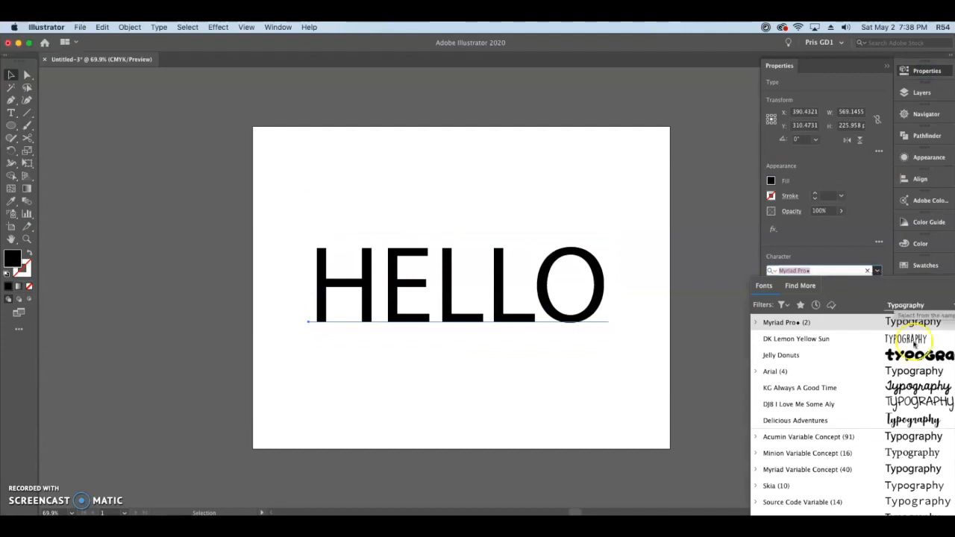
{"action": "scroll", "coordinate": [918, 408], "scroll_direction": "down", "scroll_amount": 5}
{"action": "scroll", "coordinate": [919, 408], "scroll_direction": "down", "scroll_amount": 5}
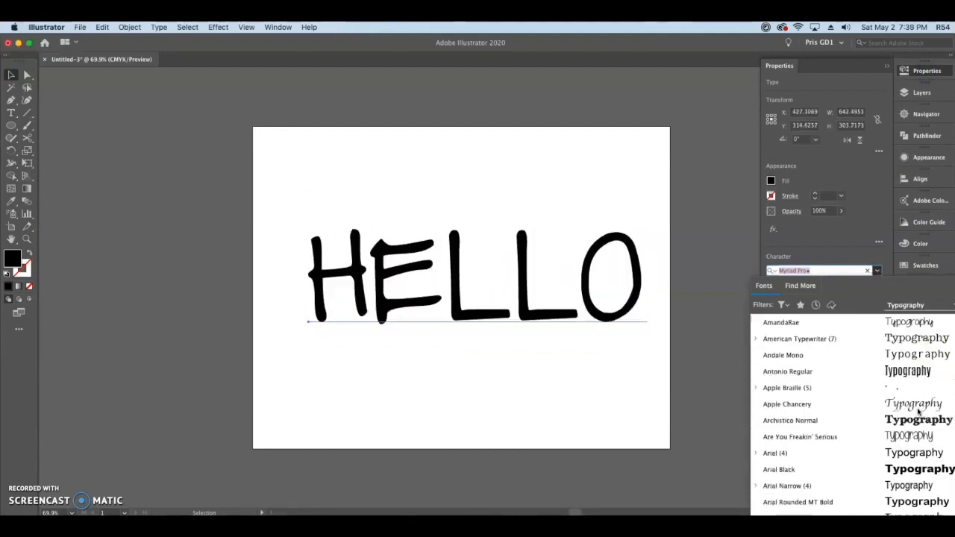
{"action": "left_click", "coordinate": [927, 373]}
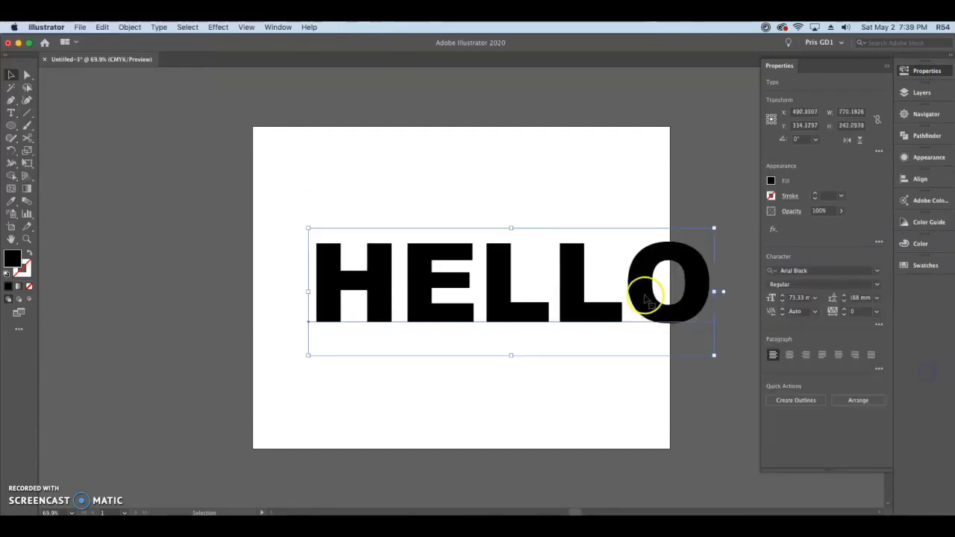
- Scale the HELLO text down to about 714 px wide and reposition it to fit inside the artboard
{"action": "left_click_drag", "start_coordinate": [711, 231], "coordinate": [699, 233]}
{"action": "left_click_drag", "start_coordinate": [633, 282], "coordinate": [583, 300]}
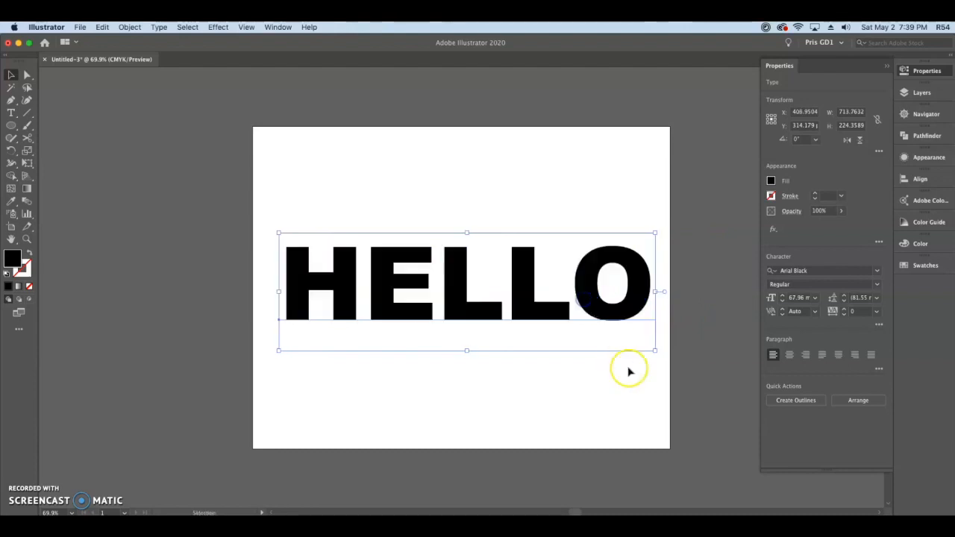
{"action": "left_click", "coordinate": [672, 385]}
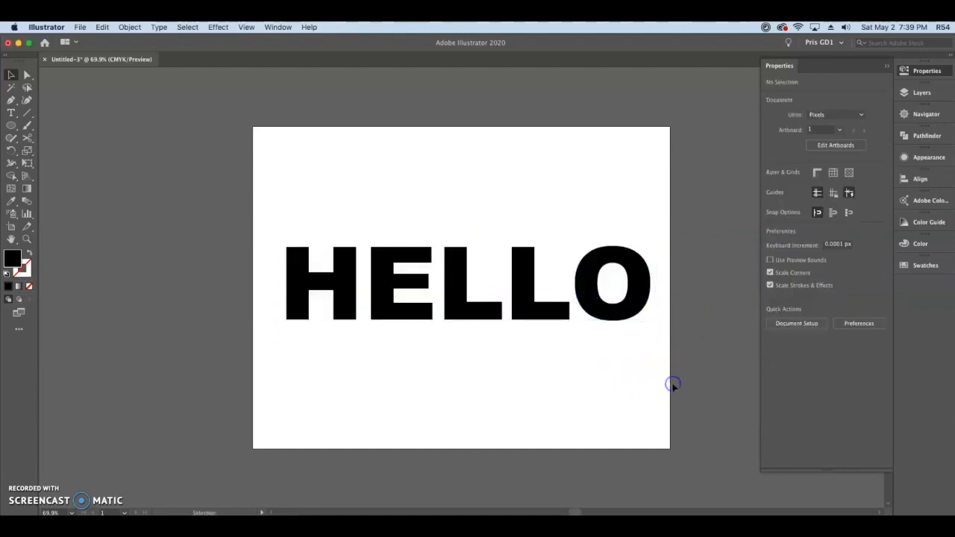
- Switch the document color mode to RGB Color and hide the artboards
{"action": "left_click", "coordinate": [138, 110]}
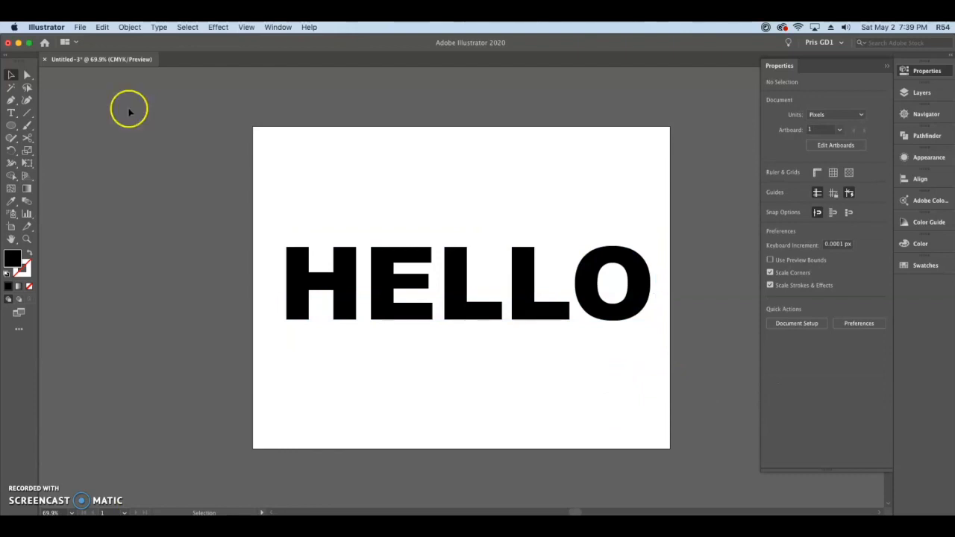
{"action": "left_click", "coordinate": [80, 26]}
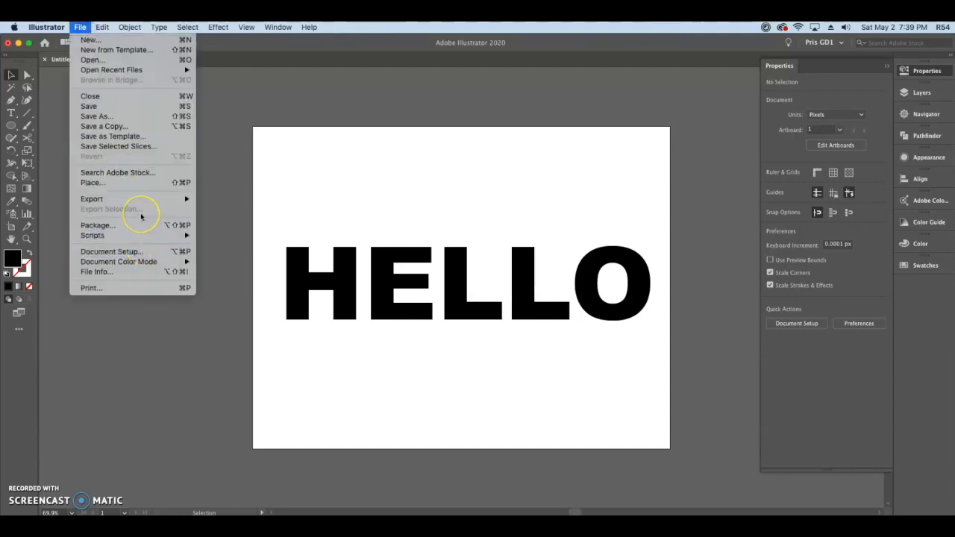
{"action": "mouse_move", "coordinate": [158, 265]}
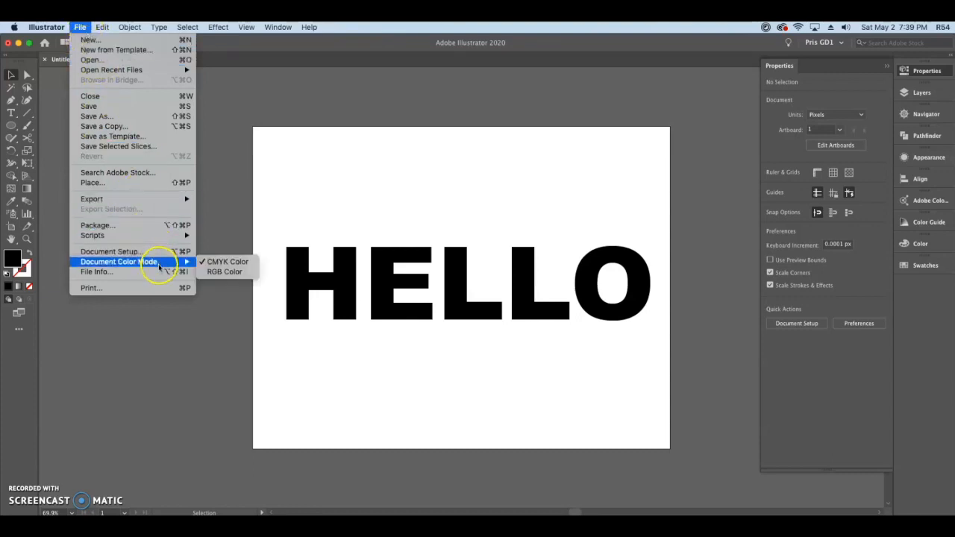
{"action": "left_click", "coordinate": [217, 273]}
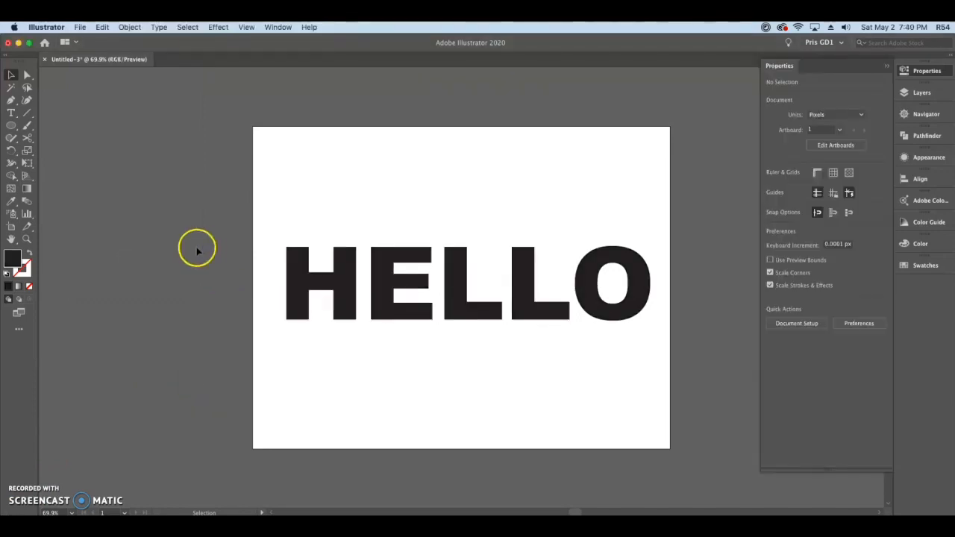
{"action": "left_click", "coordinate": [246, 27]}
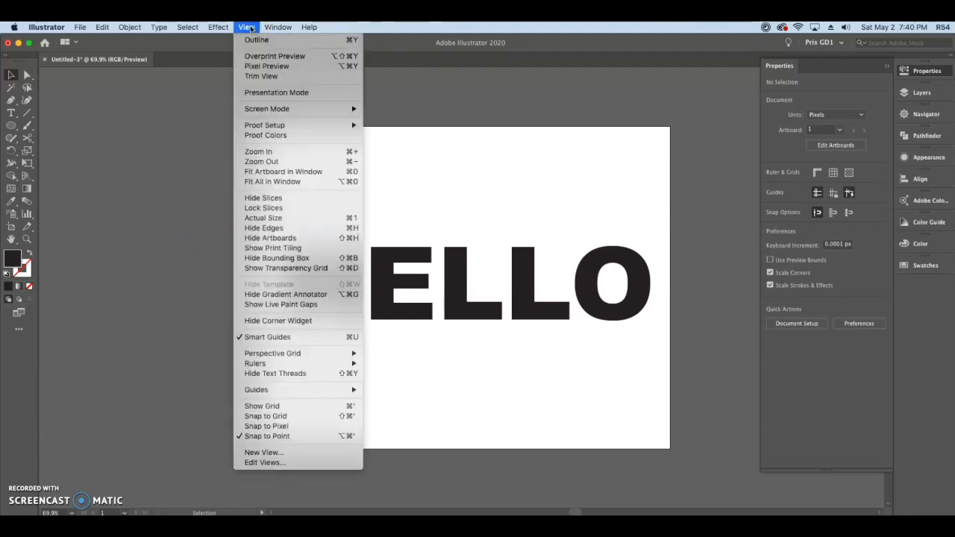
{"action": "left_click", "coordinate": [334, 238]}
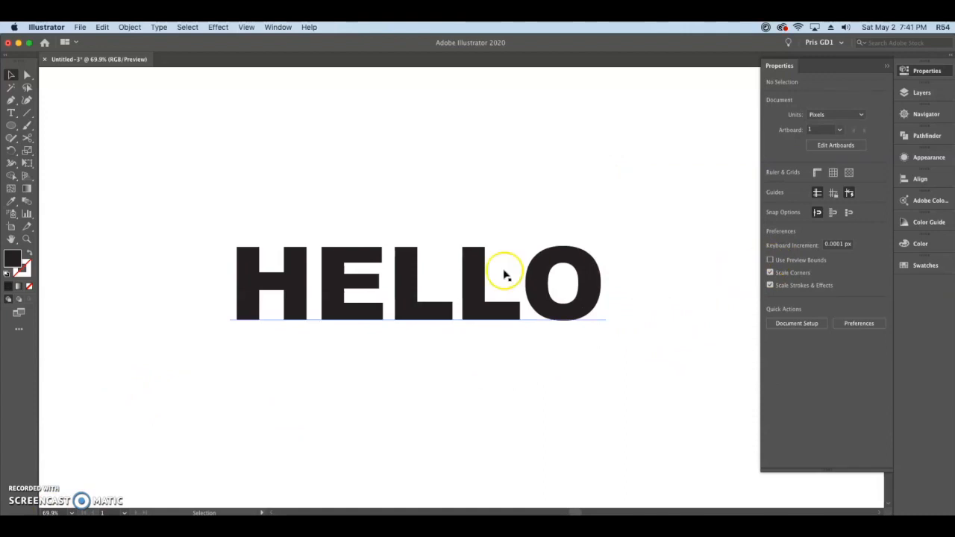
- Fill the HELLO text with a medium gray swatch and deselect it
{"action": "left_click", "coordinate": [568, 262]}
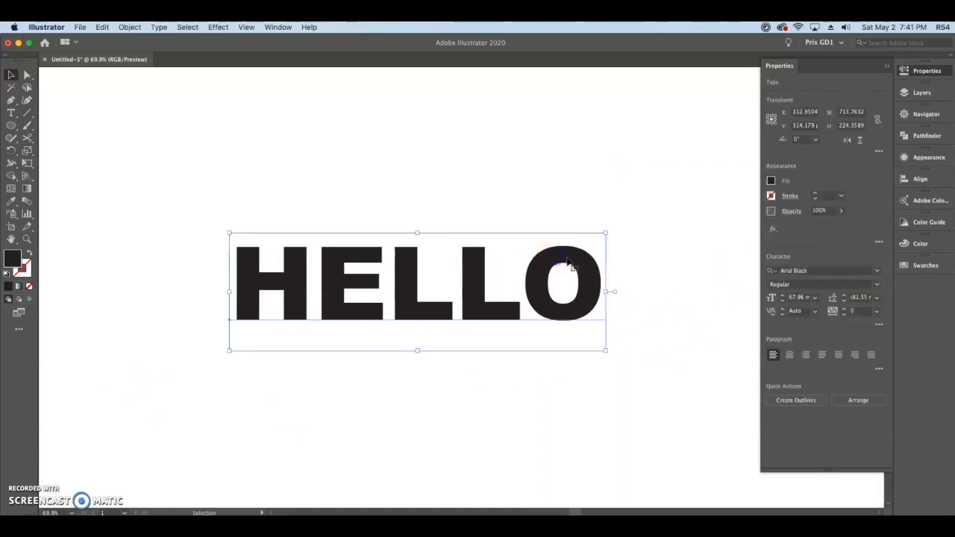
{"action": "left_click", "coordinate": [770, 180]}
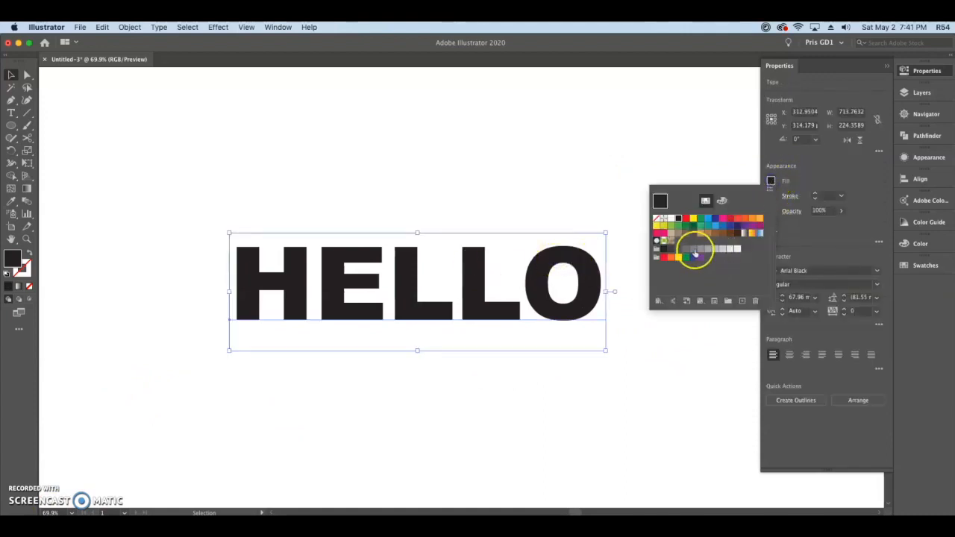
{"action": "left_click", "coordinate": [693, 249]}
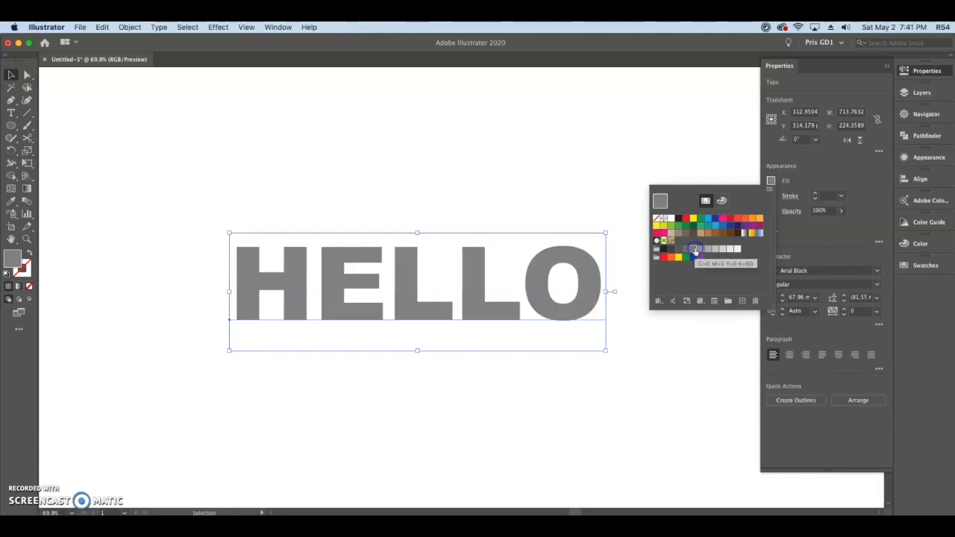
{"action": "left_click", "coordinate": [803, 235]}
{"action": "left_click", "coordinate": [770, 180]}
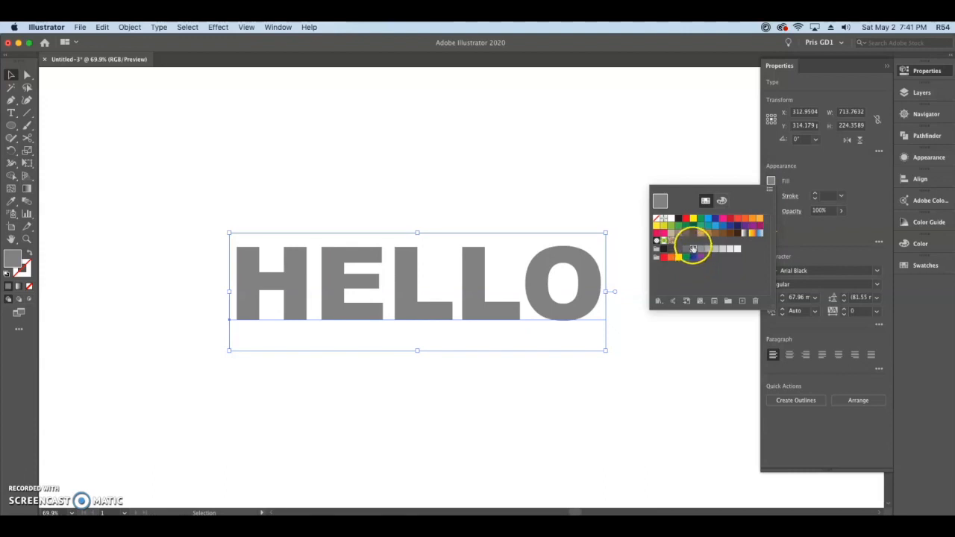
{"action": "left_click", "coordinate": [807, 236]}
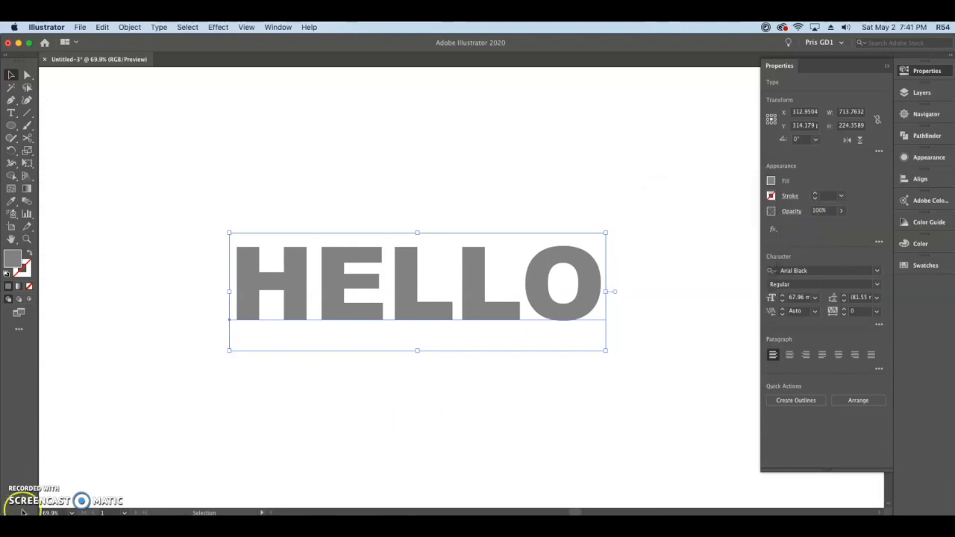
{"action": "left_click", "coordinate": [305, 167]}
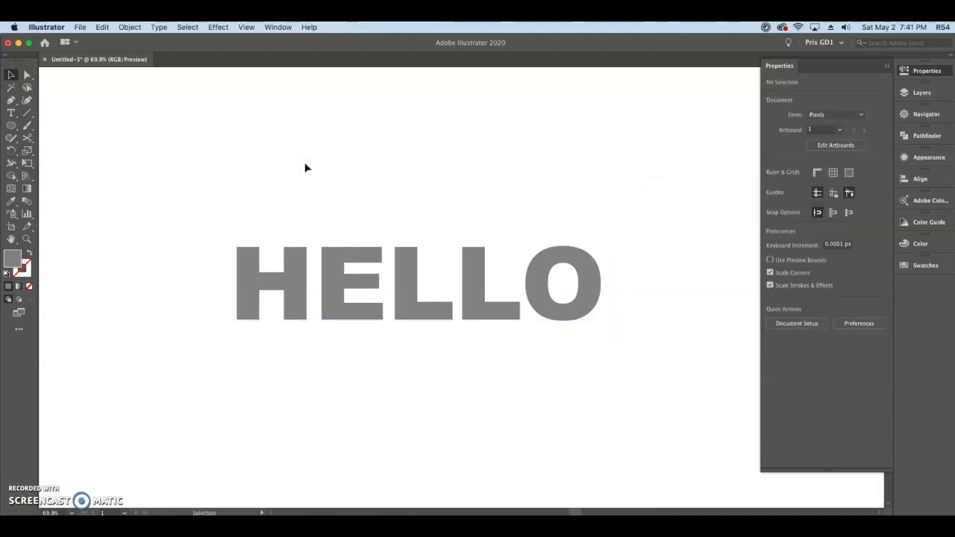
- Start the 3D Extrude & Bevel effect on the HELLO text with preview on and the extra options hidden
{"action": "left_click", "coordinate": [335, 266]}
{"action": "left_click", "coordinate": [218, 27]}
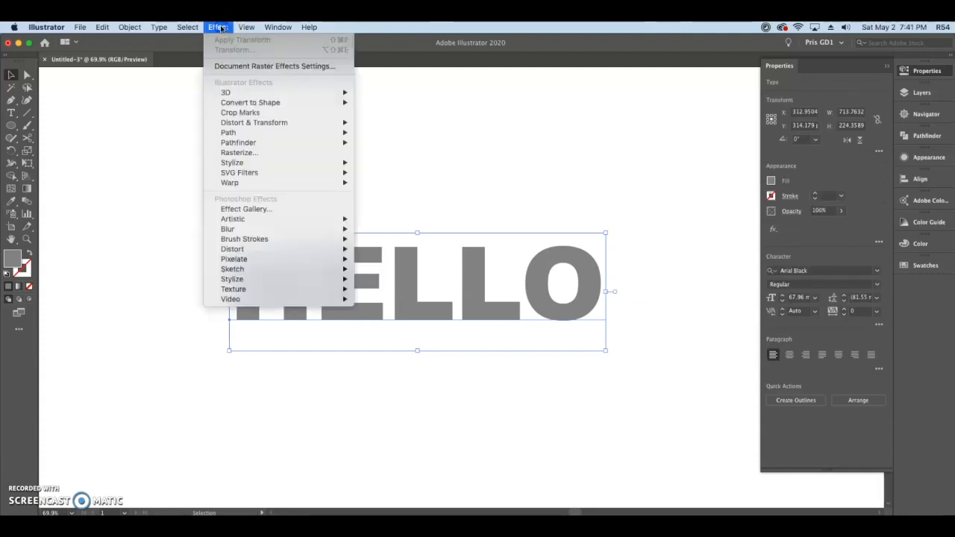
{"action": "mouse_move", "coordinate": [259, 94]}
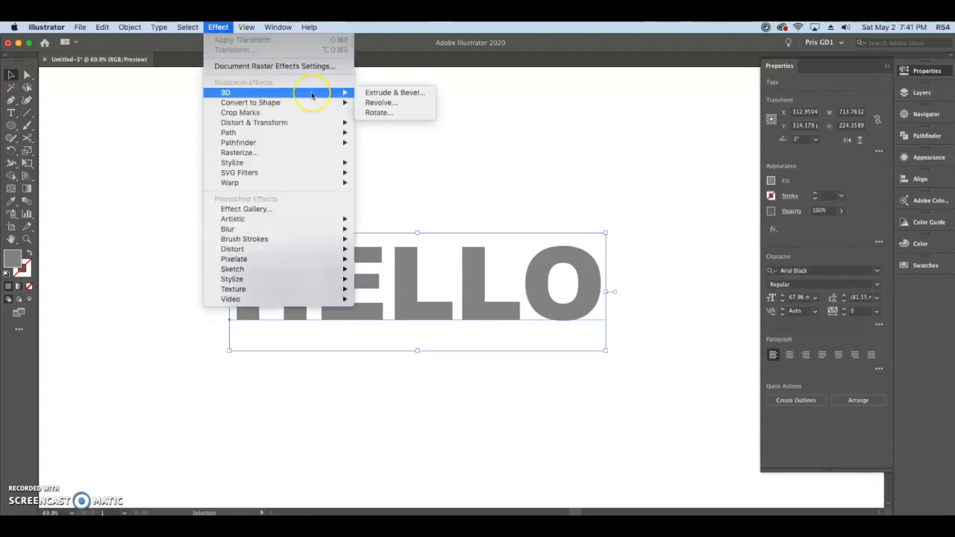
{"action": "left_click", "coordinate": [431, 94]}
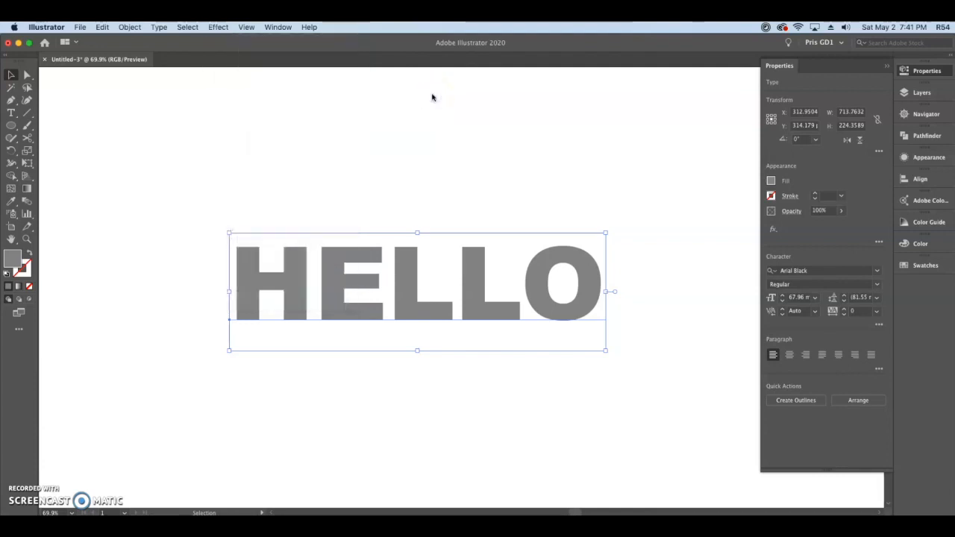
{"action": "left_click_drag", "start_coordinate": [839, 78], "coordinate": [801, 83]}
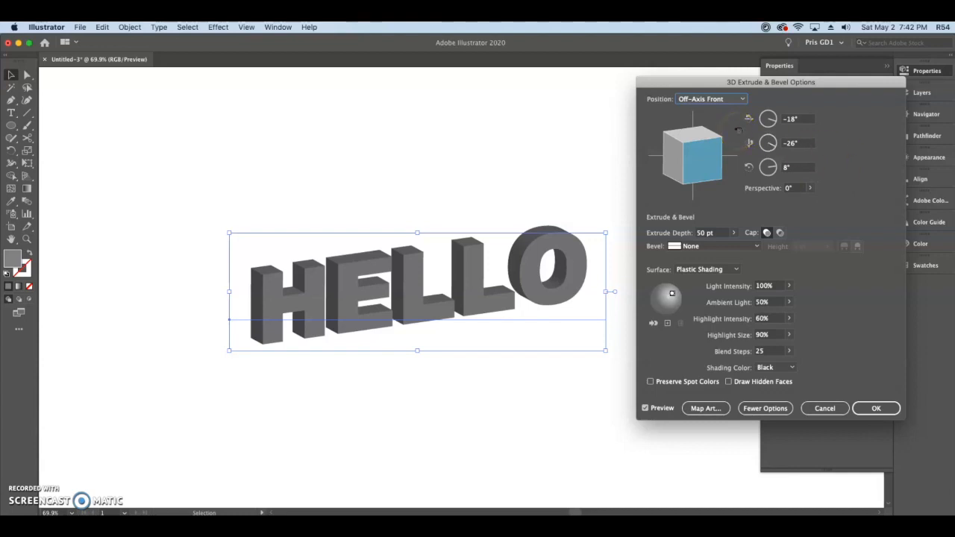
{"action": "left_click", "coordinate": [764, 408]}
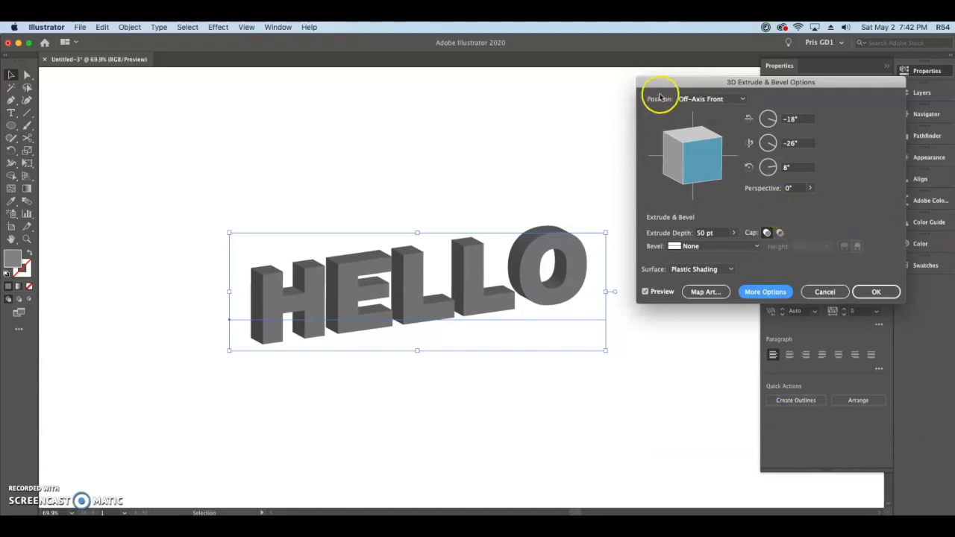
- Try the Off-Axis Left and Off-Axis Bottom positions for the extruded text
{"action": "left_click", "coordinate": [730, 98]}
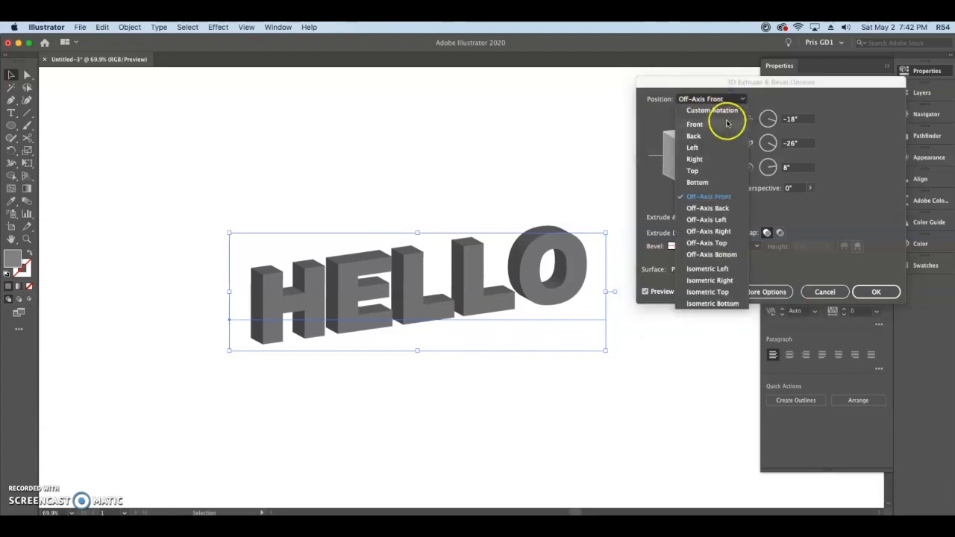
{"action": "left_click", "coordinate": [712, 220]}
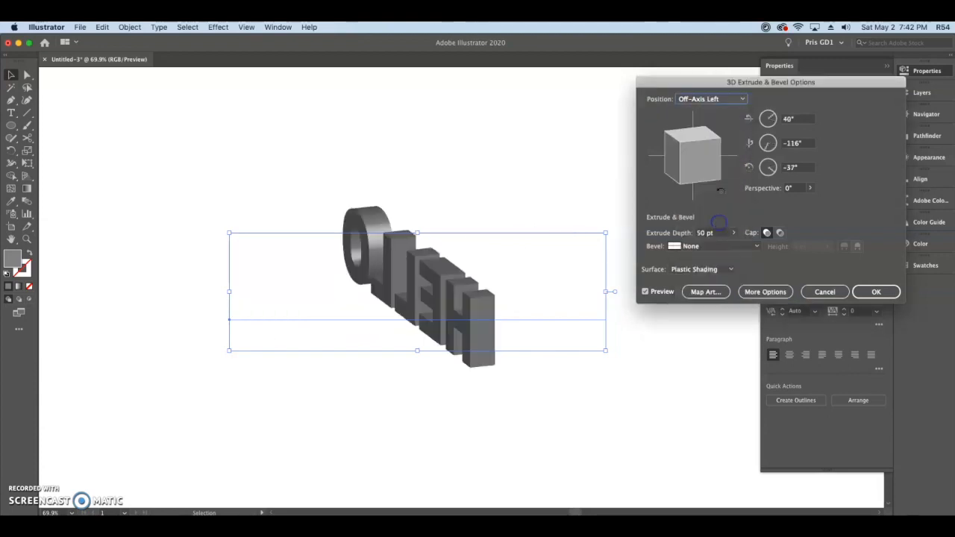
{"action": "left_click", "coordinate": [735, 99]}
{"action": "left_click", "coordinate": [711, 254]}
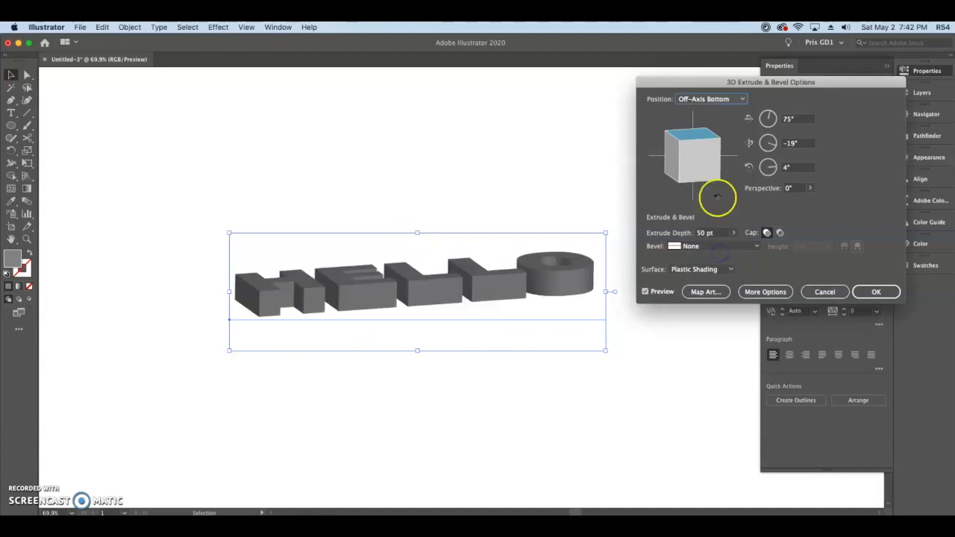
- Apply the 3D extrusion in the Isometric Top position with a 50 pt depth and no bevel
{"action": "left_click", "coordinate": [727, 100]}
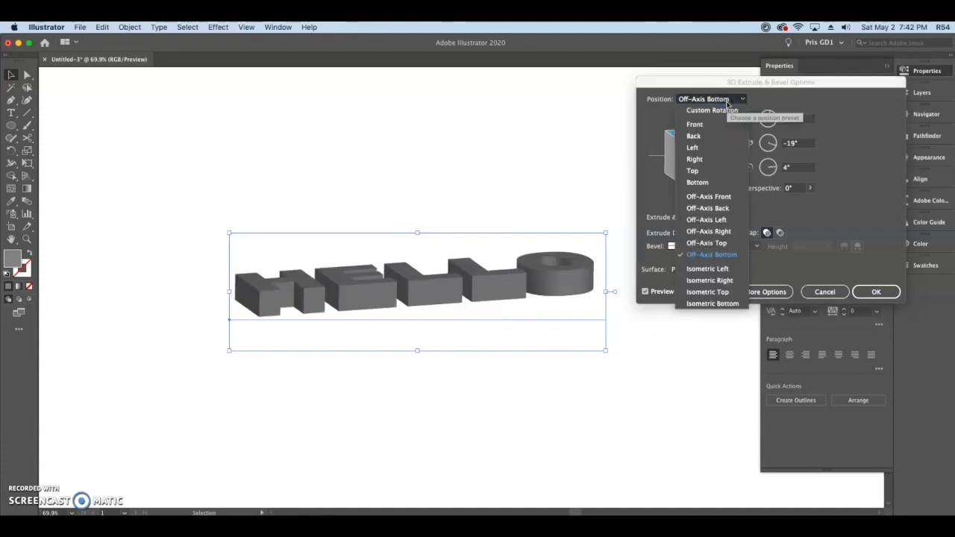
{"action": "left_click", "coordinate": [721, 293]}
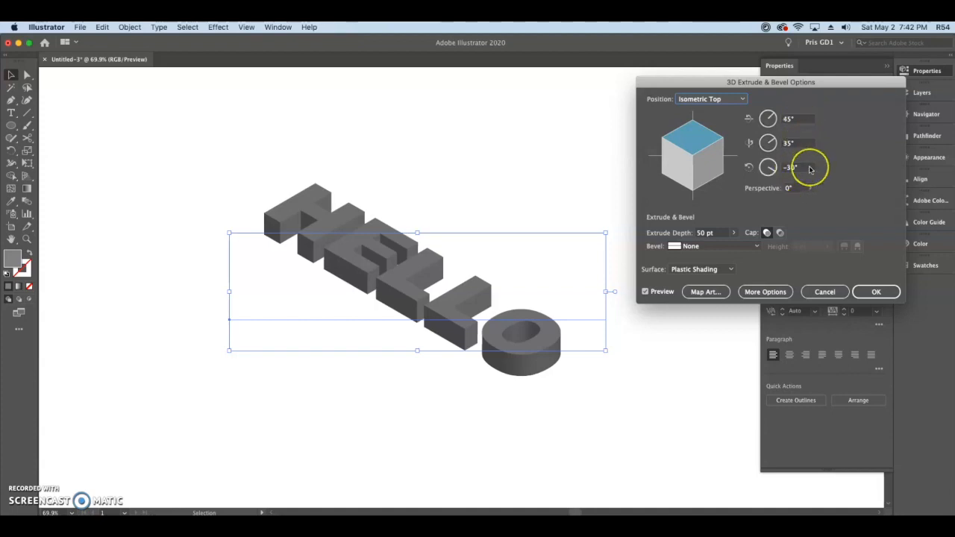
{"action": "left_click", "coordinate": [804, 112]}
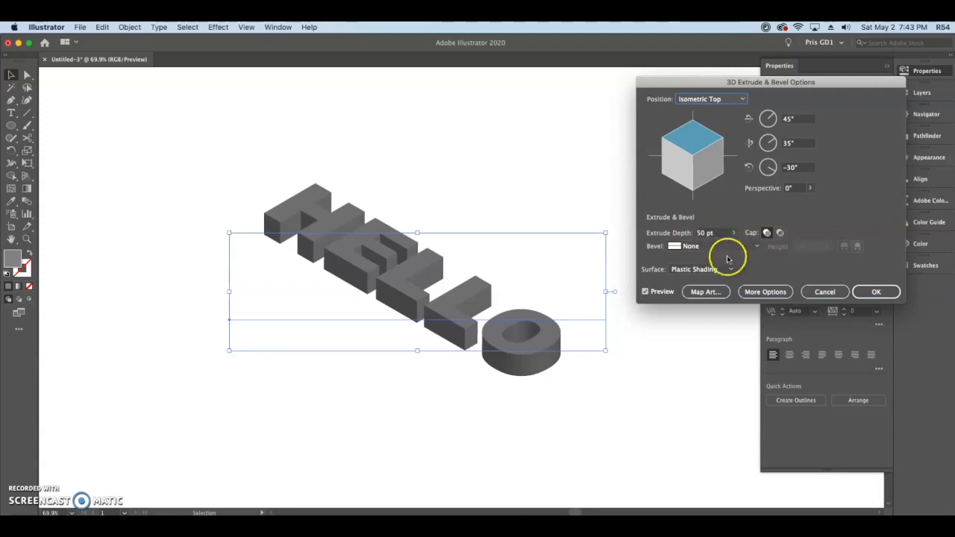
{"action": "left_click", "coordinate": [875, 292]}
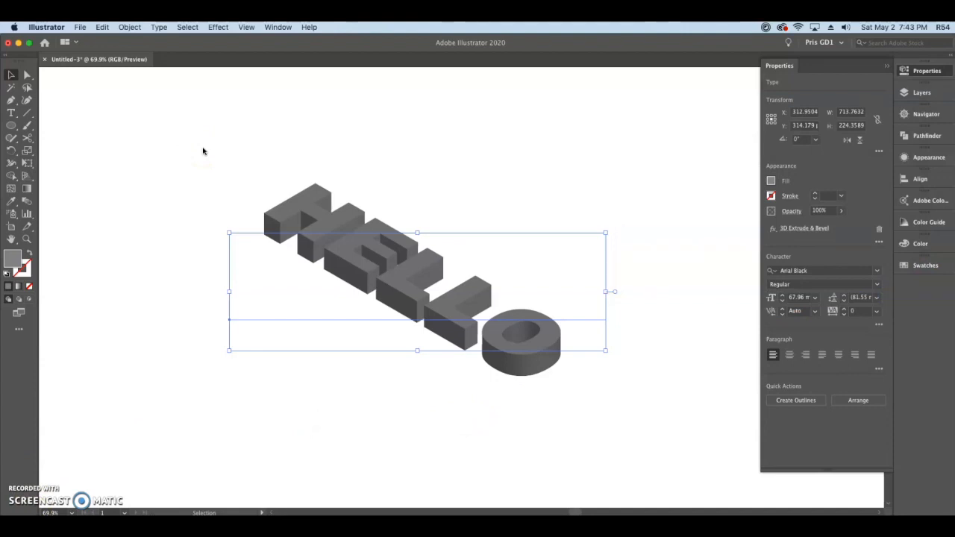
- Expand the appearance of the extruded HELLO text
{"action": "left_click", "coordinate": [129, 27]}
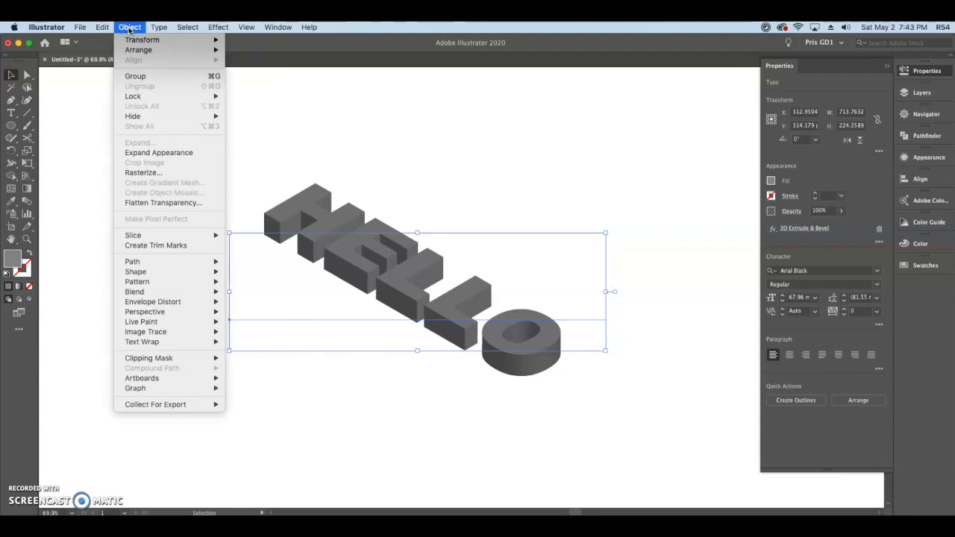
{"action": "left_click", "coordinate": [191, 154]}
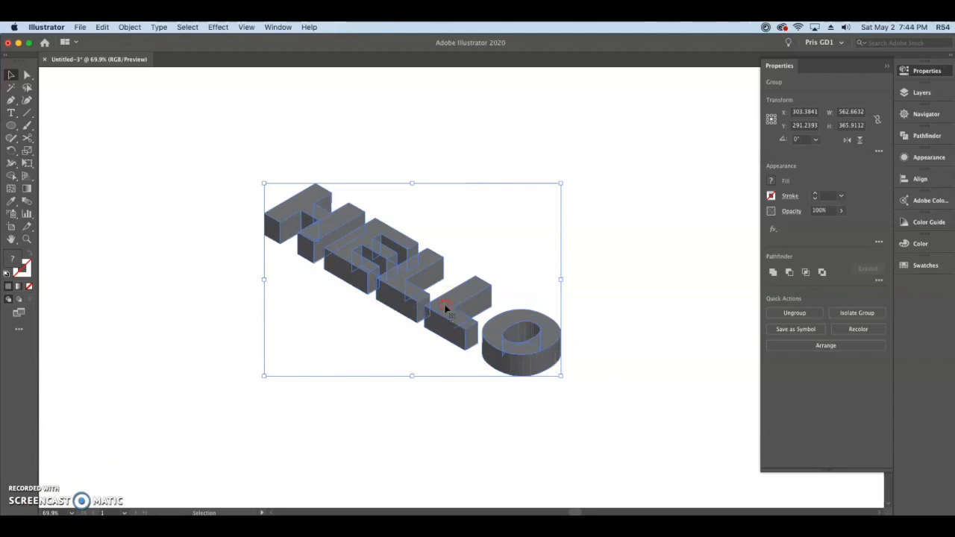
- Ungroup the expanded HELLO artwork twice so the letter faces become separate objects
{"action": "right_click", "coordinate": [444, 307]}
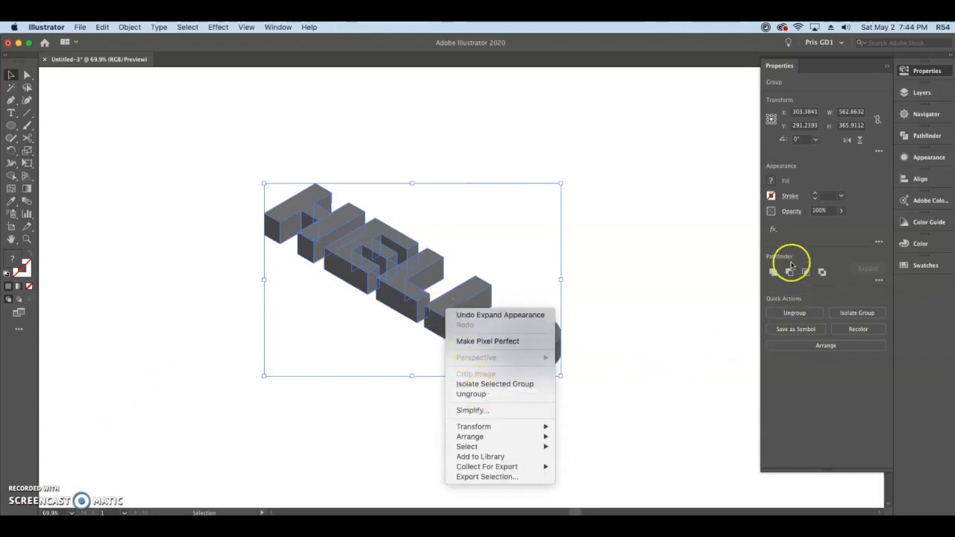
{"action": "left_click", "coordinate": [506, 396]}
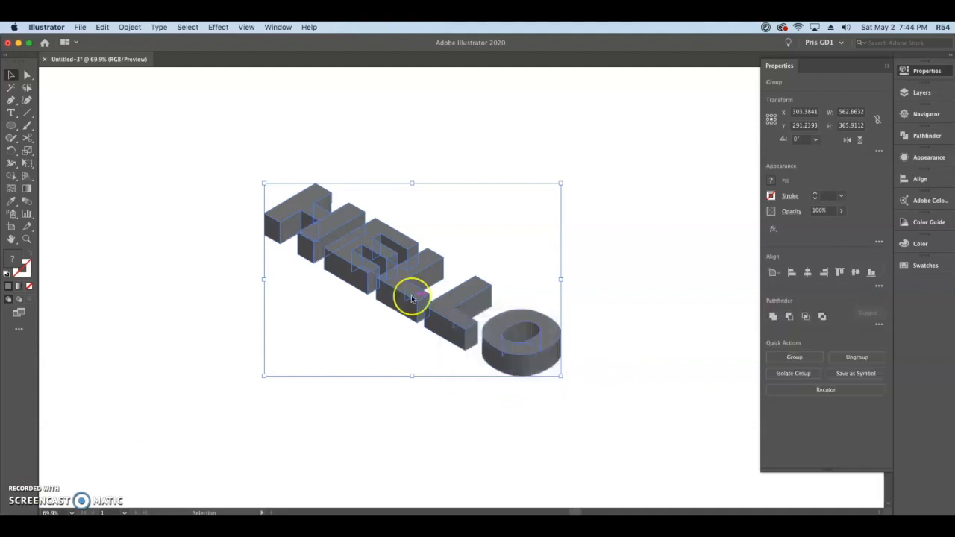
{"action": "left_click", "coordinate": [452, 358]}
{"action": "left_click_drag", "start_coordinate": [560, 401], "coordinate": [245, 160]}
{"action": "right_click", "coordinate": [446, 304]}
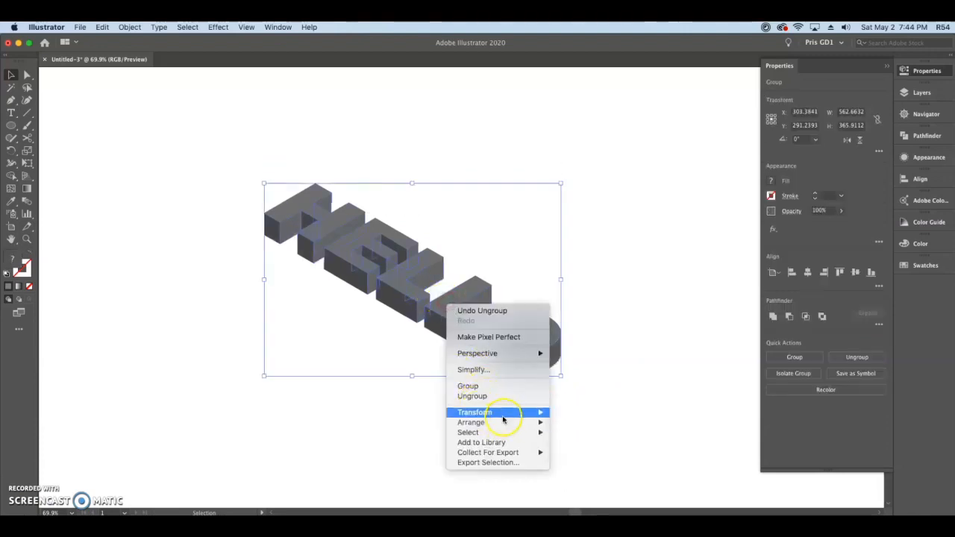
{"action": "left_click", "coordinate": [489, 397]}
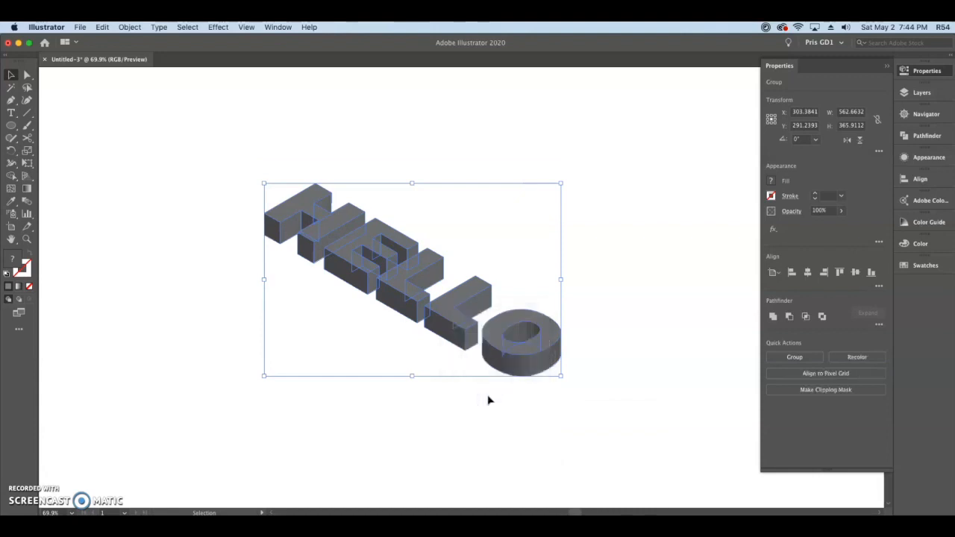
- Check the individual faces of the ungrouped letters by selecting several of them, and clear the selection
{"action": "left_click", "coordinate": [469, 381]}
{"action": "left_click", "coordinate": [459, 311]}
{"action": "left_click", "coordinate": [512, 334]}
{"action": "left_click", "coordinate": [405, 277]}
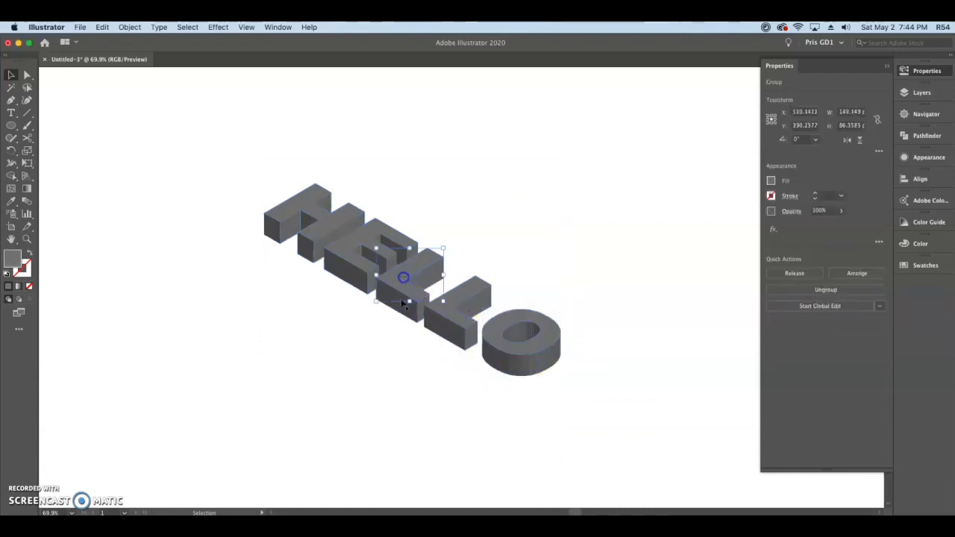
{"action": "left_click", "coordinate": [405, 303]}
{"action": "left_click", "coordinate": [443, 333]}
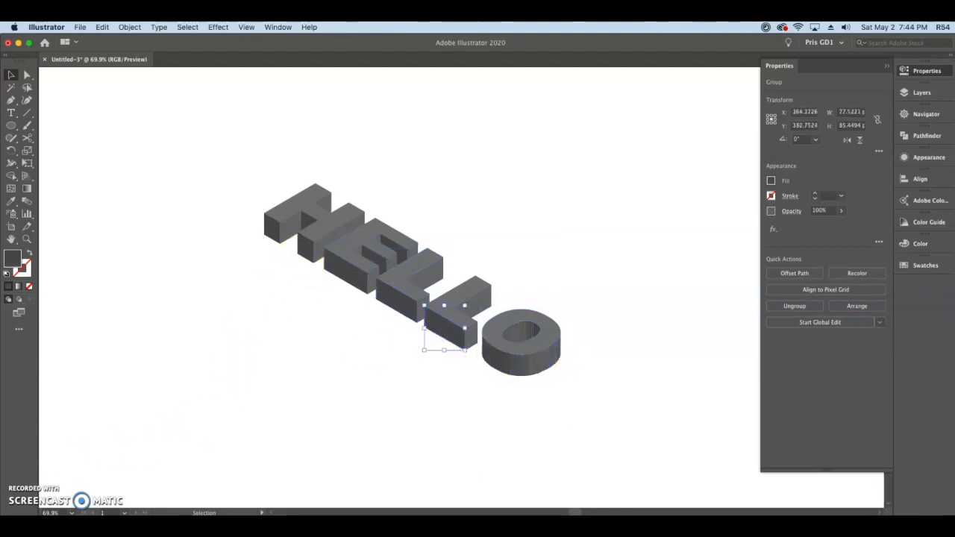
{"action": "left_click", "coordinate": [368, 351]}
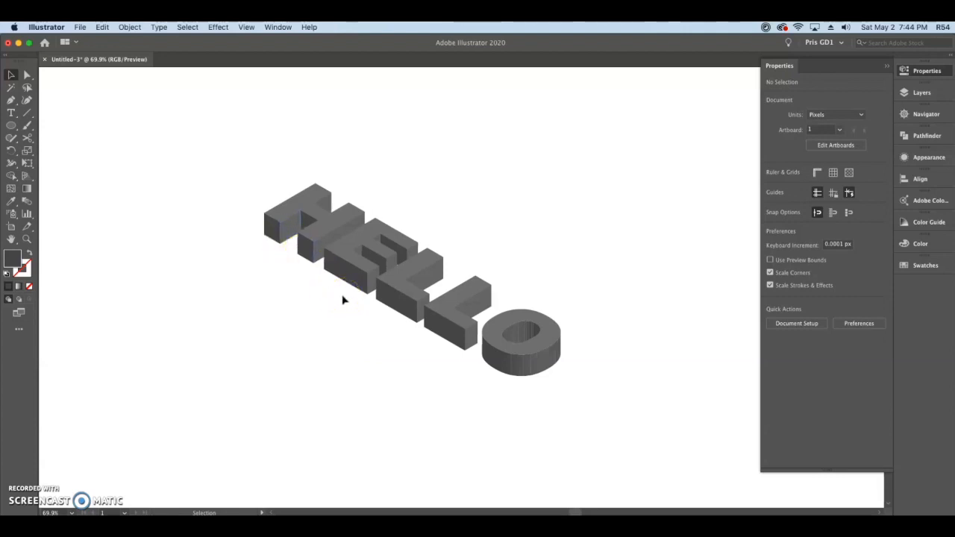
{"action": "left_click", "coordinate": [188, 380]}
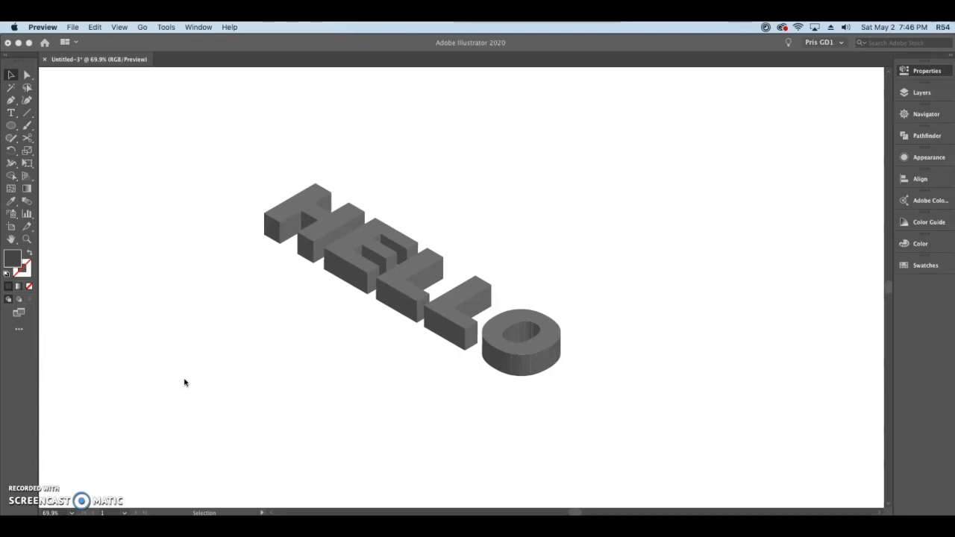
- Draw a background rectangle about 1050 × 685 px around the HELLO lettering and send it to the back
{"action": "left_click", "coordinate": [11, 125]}
{"action": "left_click_drag", "start_coordinate": [12, 126], "coordinate": [39, 127]}
{"action": "left_click_drag", "start_coordinate": [138, 95], "coordinate": [691, 455]}
{"action": "left_click", "coordinate": [12, 75]}
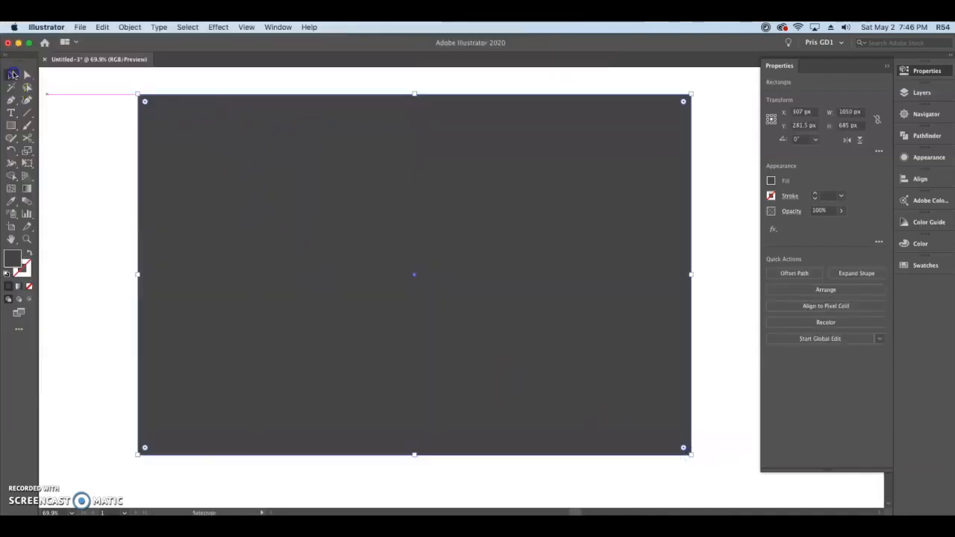
{"action": "right_click", "coordinate": [612, 134]}
{"action": "mouse_move", "coordinate": [649, 301]}
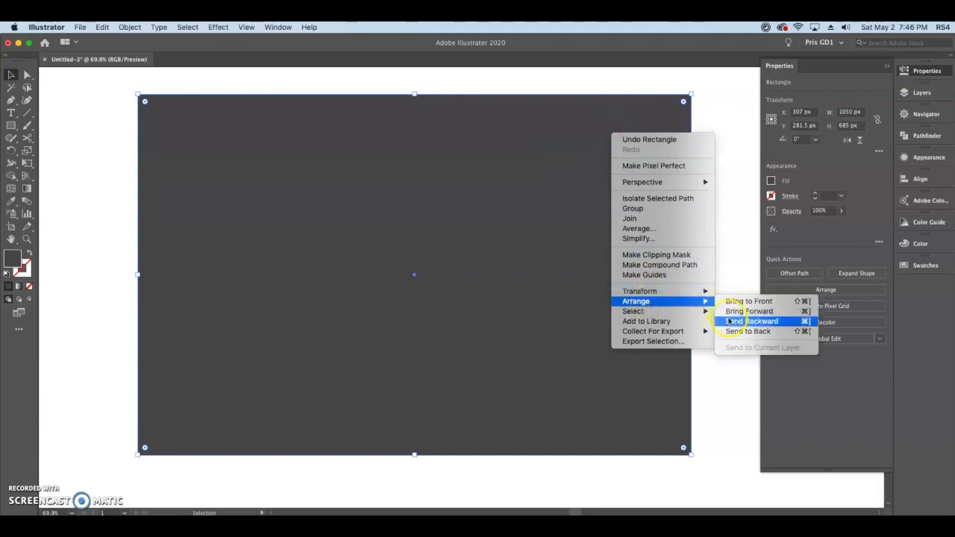
{"action": "left_click", "coordinate": [731, 332]}
- Fill the background rectangle with the purple swatch and lock it
{"action": "left_click", "coordinate": [771, 182]}
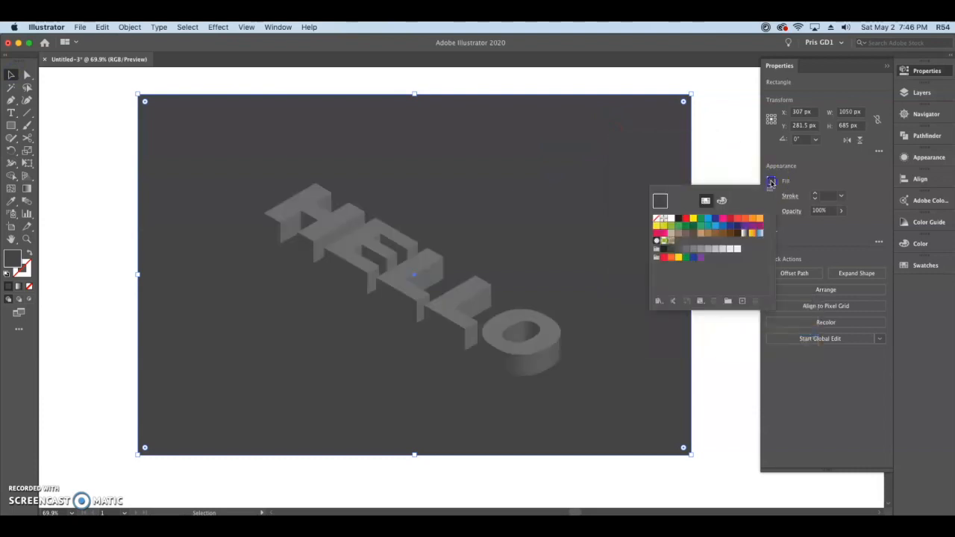
{"action": "left_click", "coordinate": [745, 226]}
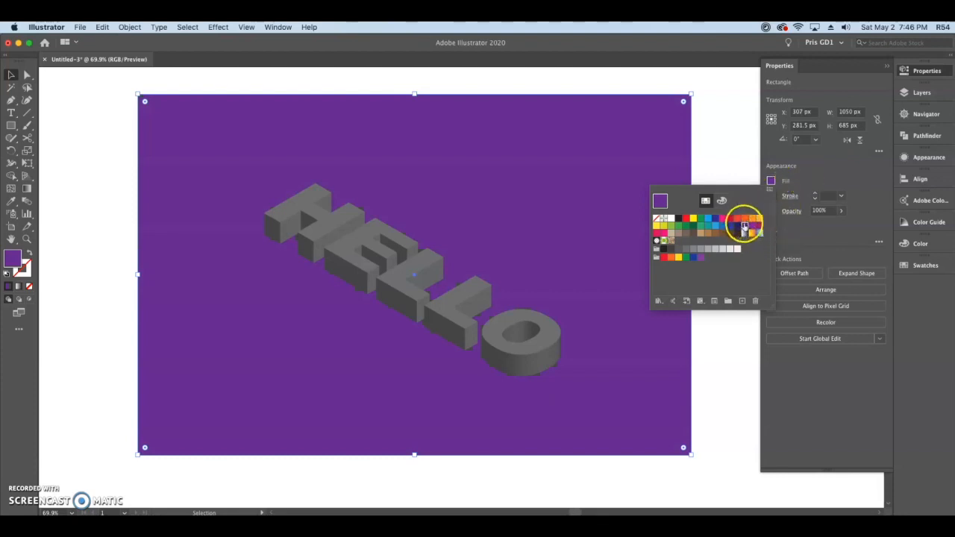
{"action": "left_click", "coordinate": [816, 162]}
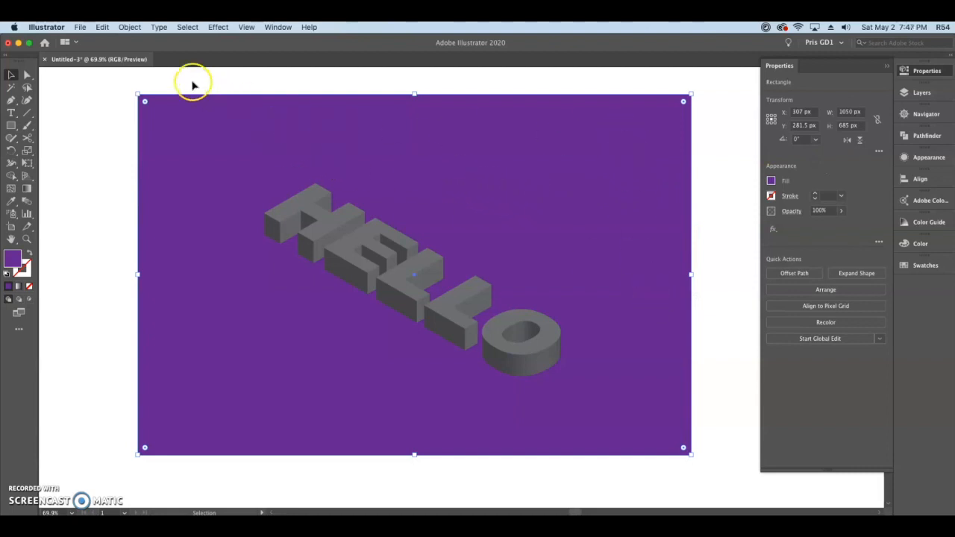
{"action": "left_click", "coordinate": [130, 27]}
{"action": "mouse_move", "coordinate": [142, 94]}
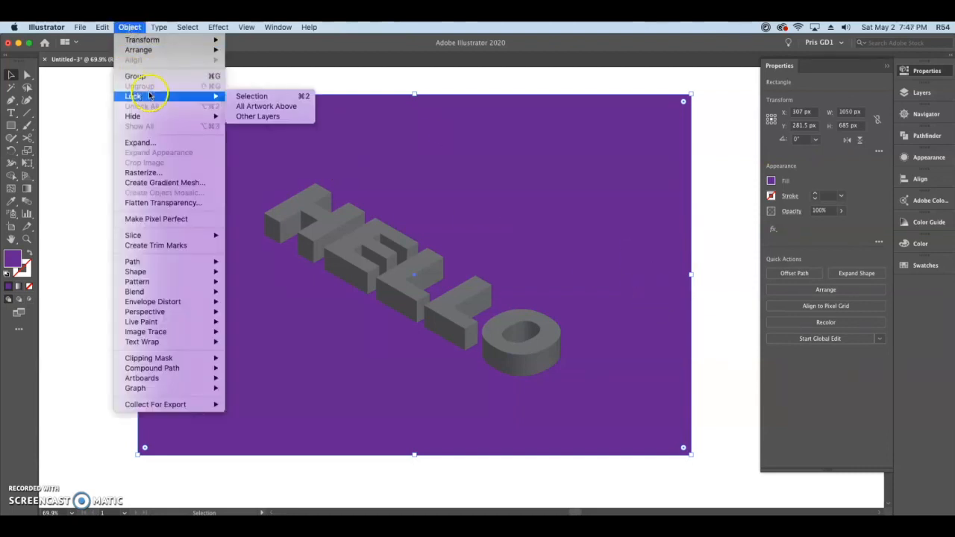
{"action": "left_click", "coordinate": [244, 97]}
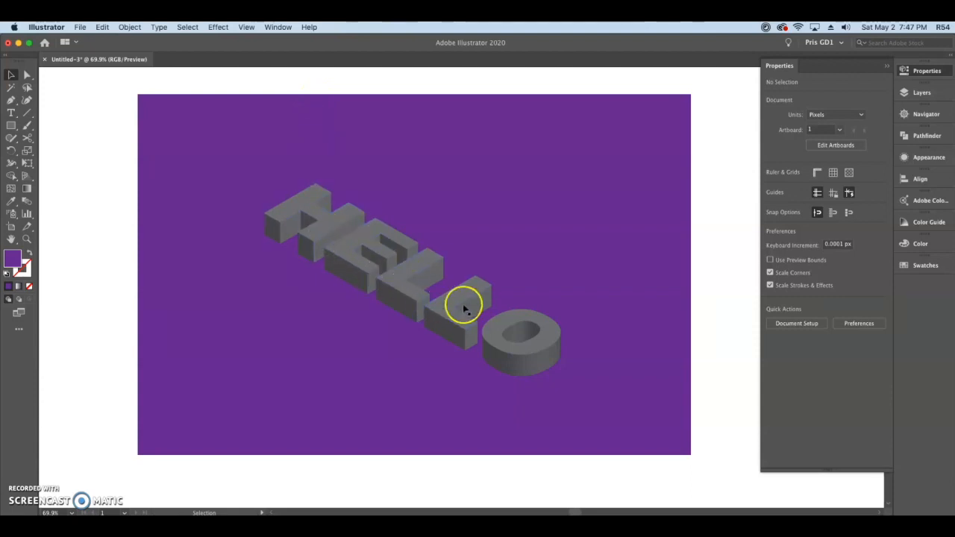
- Select the top faces of all the HELLO letters together and fill them with the bright pink swatch
{"action": "key", "text": "super+1"}
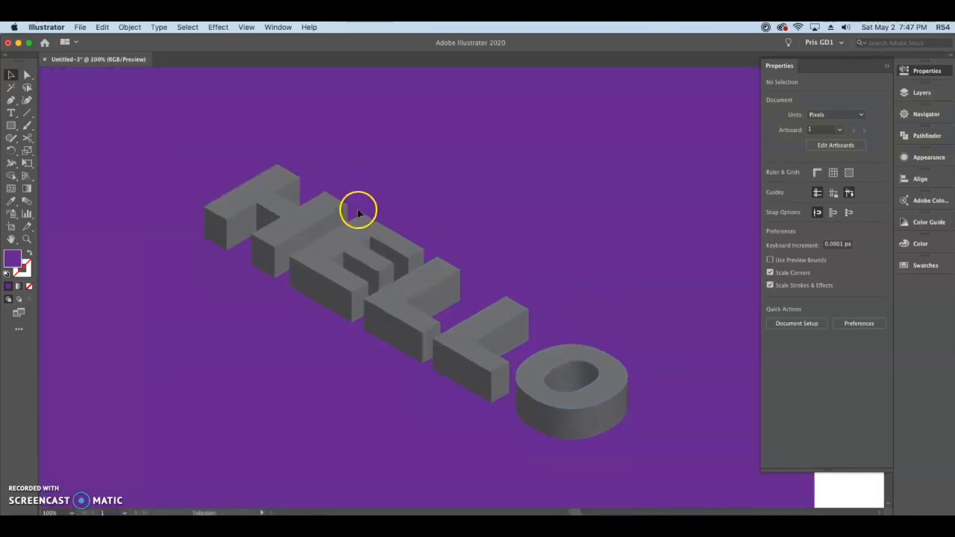
{"action": "left_click", "coordinate": [271, 192]}
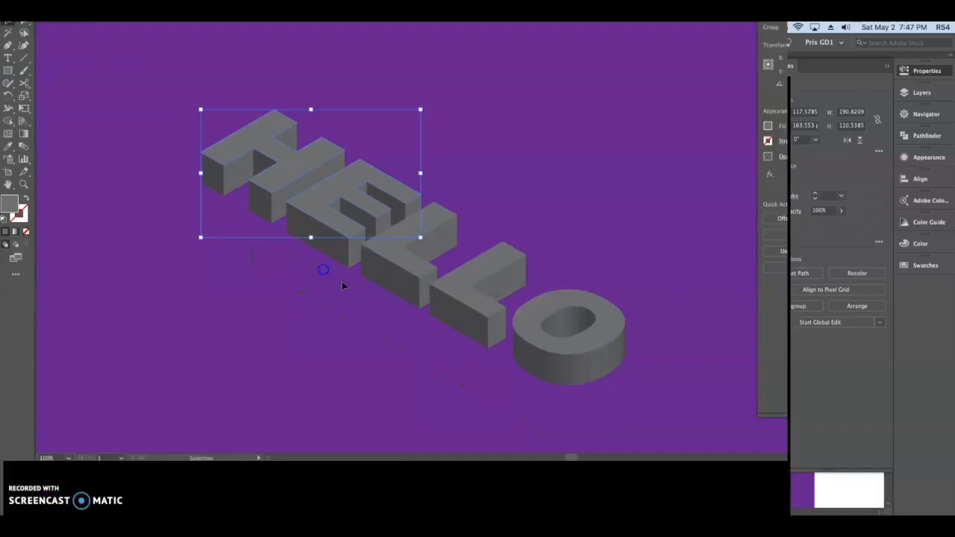
{"action": "left_click", "coordinate": [446, 289], "text": "shift"}
{"action": "left_click", "coordinate": [501, 319], "text": "shift"}
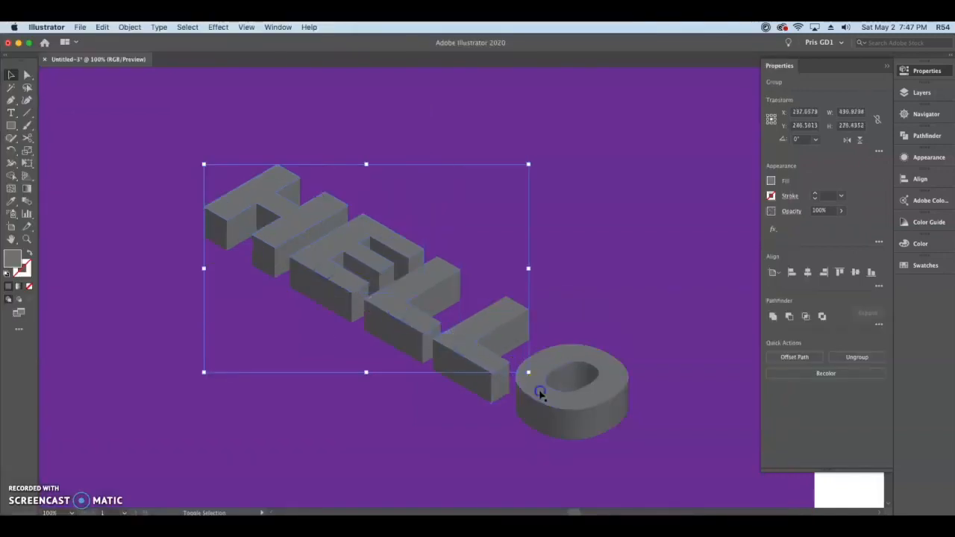
{"action": "left_click", "coordinate": [540, 394], "text": "shift"}
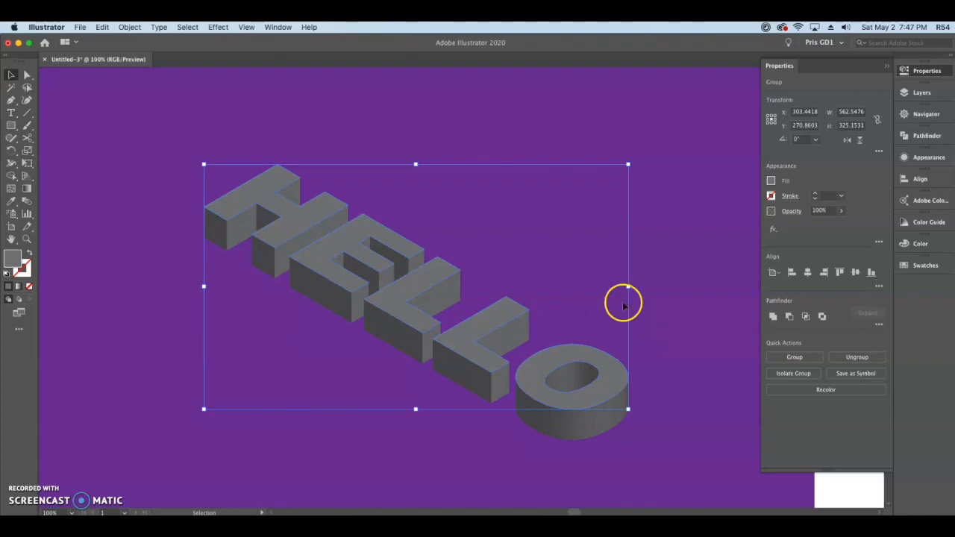
{"action": "left_click", "coordinate": [772, 181]}
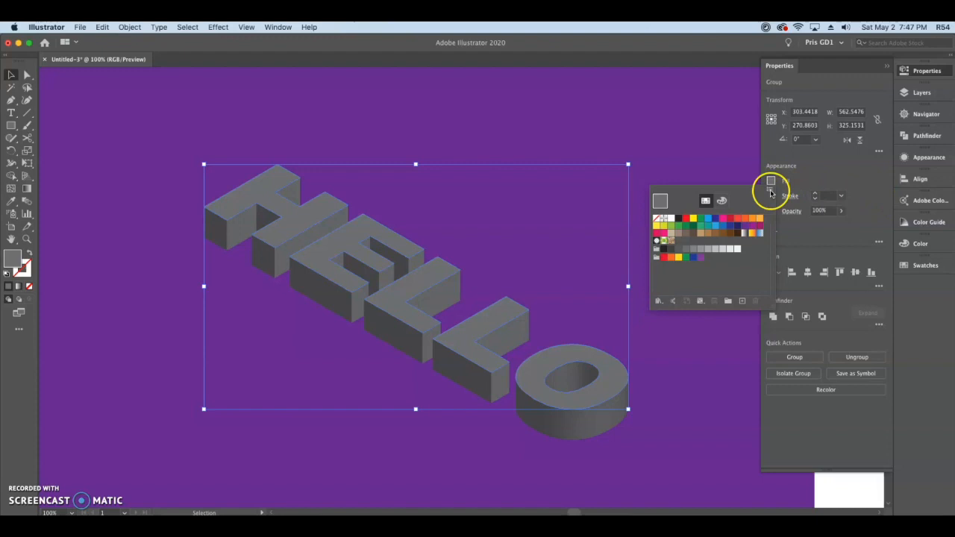
{"action": "left_click", "coordinate": [722, 219]}
{"action": "left_click", "coordinate": [816, 179]}
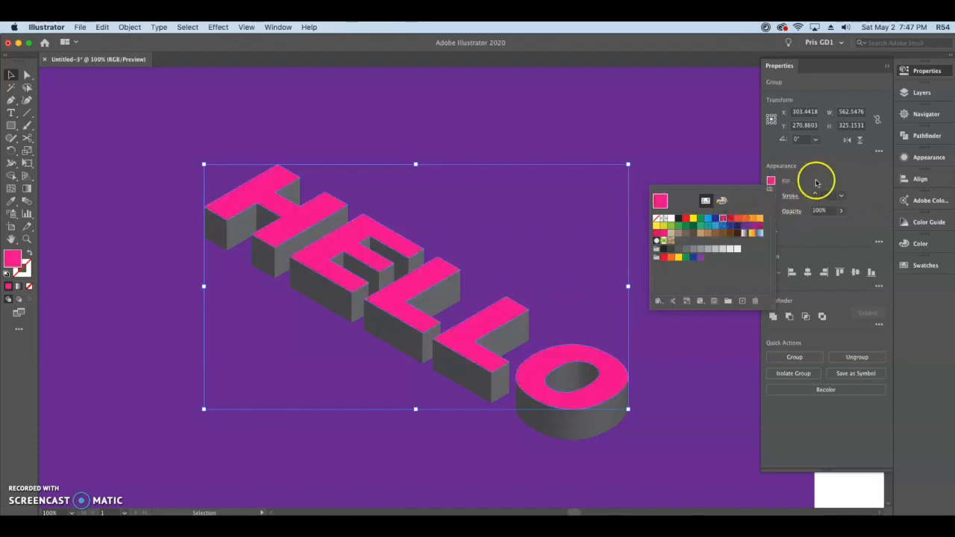
- Try a custom magenta fill (#DC10F9) on the top faces, restore the bright pink swatch and deselect the artwork
{"action": "double_click", "coordinate": [13, 259]}
{"action": "left_click_drag", "start_coordinate": [616, 157], "coordinate": [725, 90]}
{"action": "left_click_drag", "start_coordinate": [745, 132], "coordinate": [748, 136]}
{"action": "left_click", "coordinate": [713, 123]}
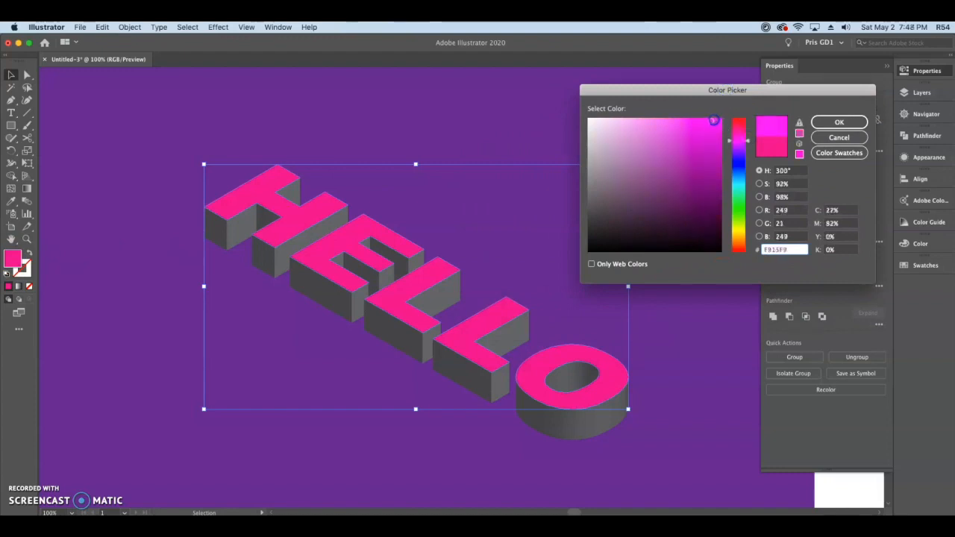
{"action": "left_click", "coordinate": [748, 143]}
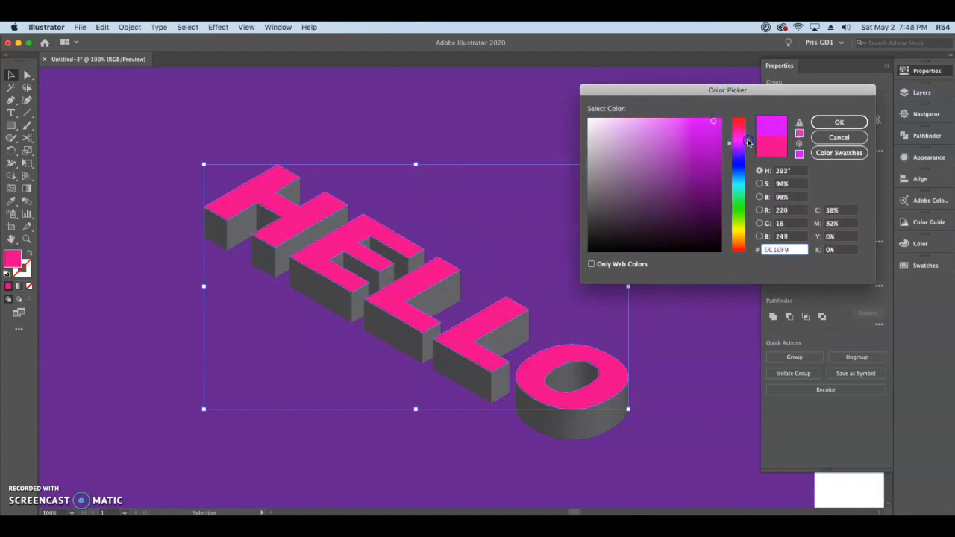
{"action": "left_click", "coordinate": [832, 125]}
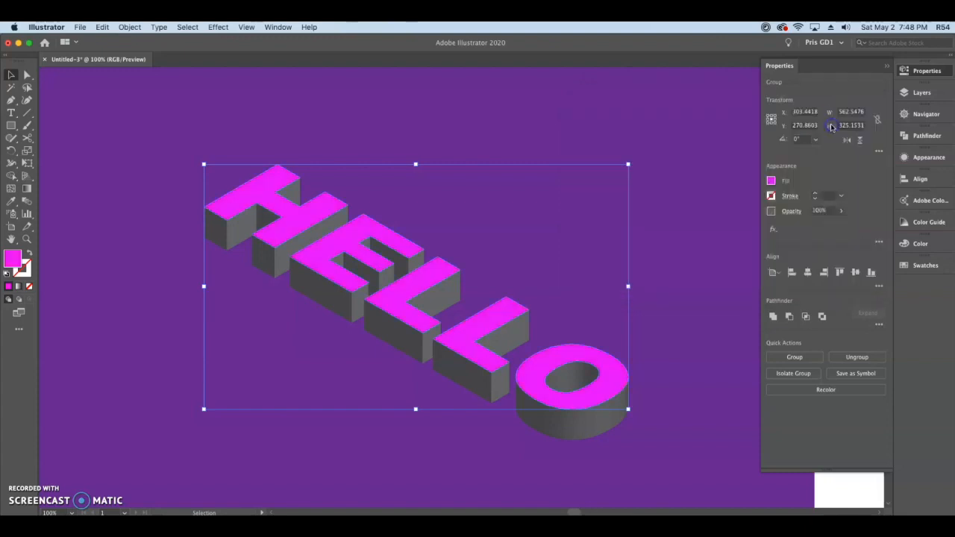
{"action": "left_click", "coordinate": [770, 182]}
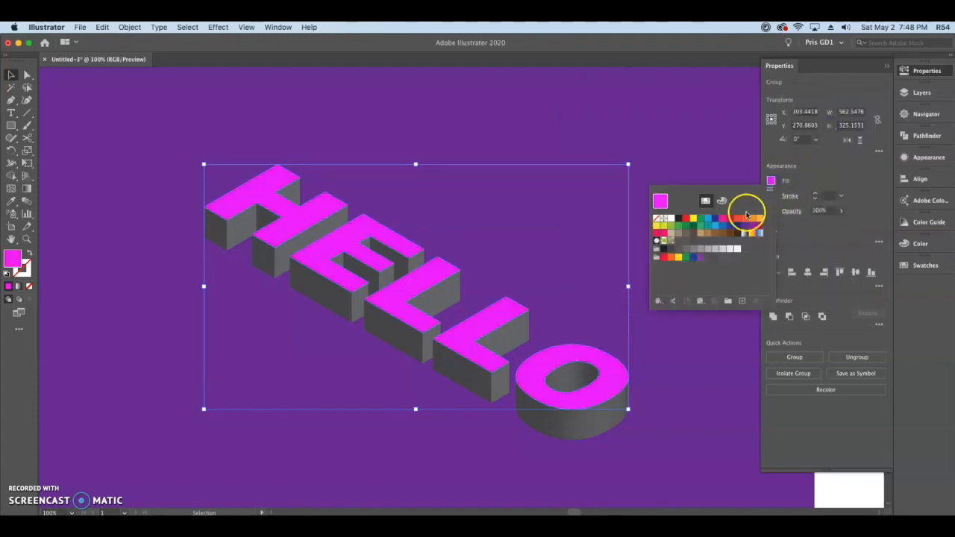
{"action": "left_click", "coordinate": [722, 217]}
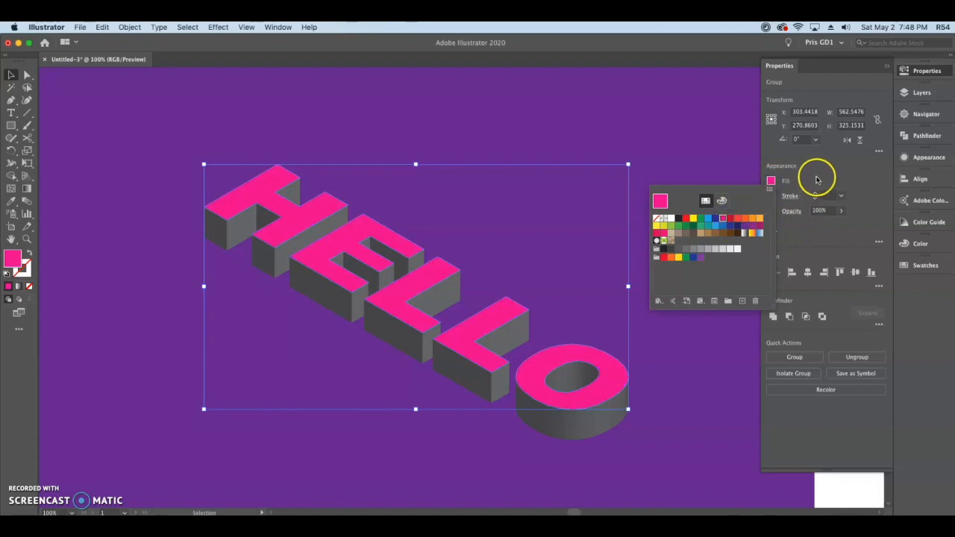
{"action": "left_click", "coordinate": [132, 362]}
{"action": "left_click", "coordinate": [677, 252]}
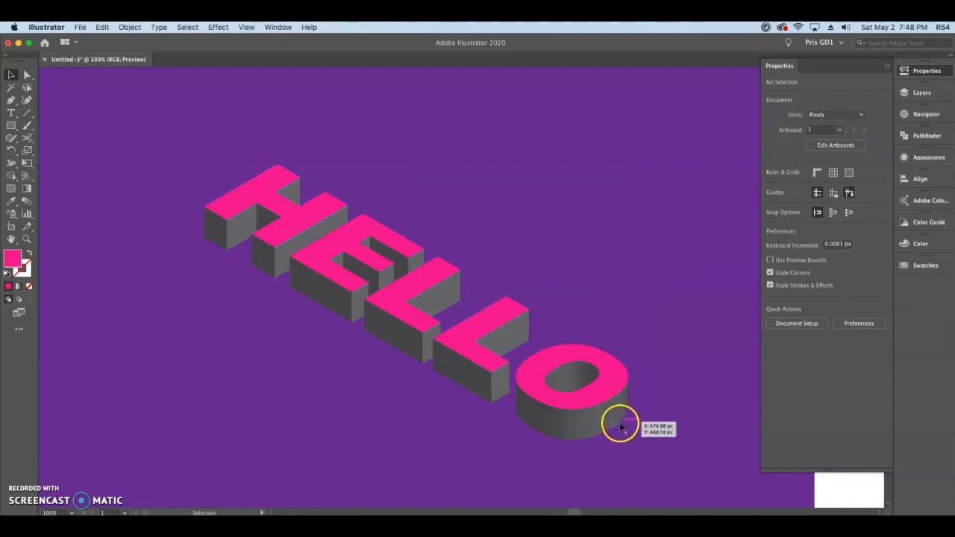
- Unite the shaded strips of the O's outer side wall into a single shape
{"action": "scroll", "coordinate": [621, 425], "scroll_direction": "up", "scroll_amount": 2}
{"action": "left_click_drag", "start_coordinate": [648, 430], "coordinate": [580, 377]}
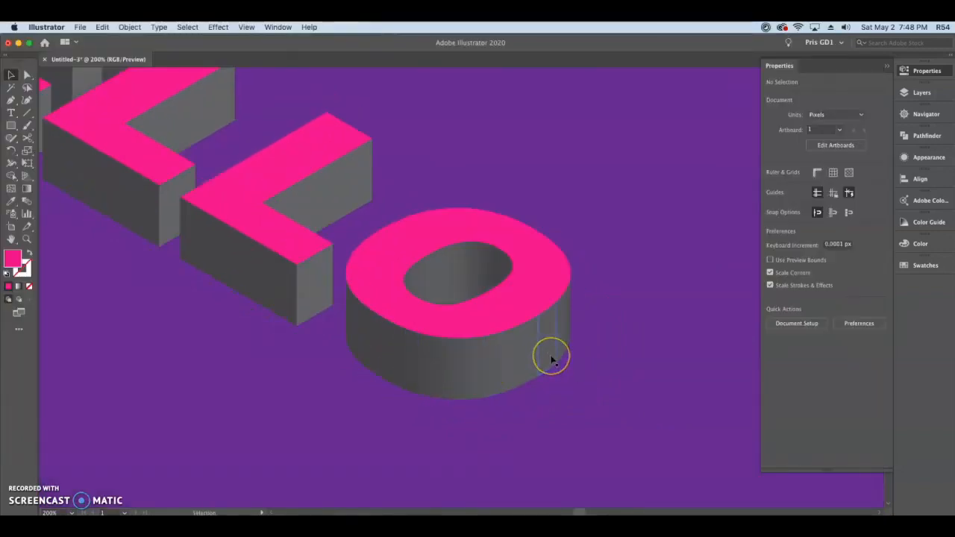
{"action": "scroll", "coordinate": [552, 360], "scroll_direction": "up", "scroll_amount": 2}
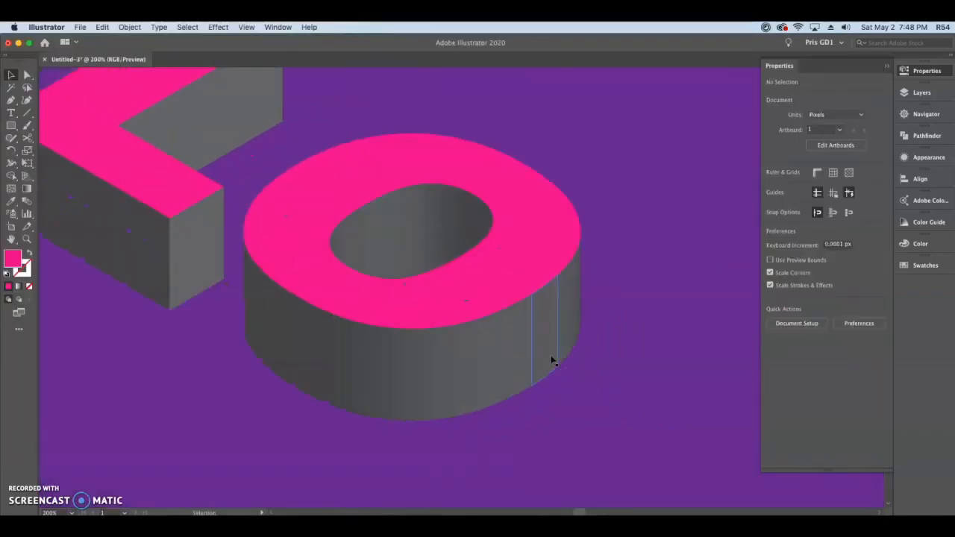
{"action": "left_click_drag", "start_coordinate": [589, 389], "coordinate": [645, 399]}
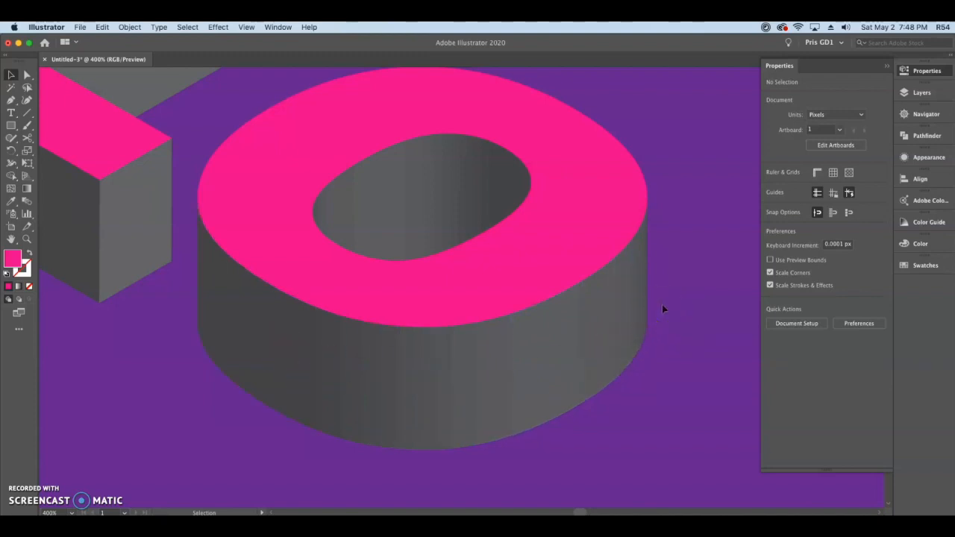
{"action": "left_click", "coordinate": [298, 359]}
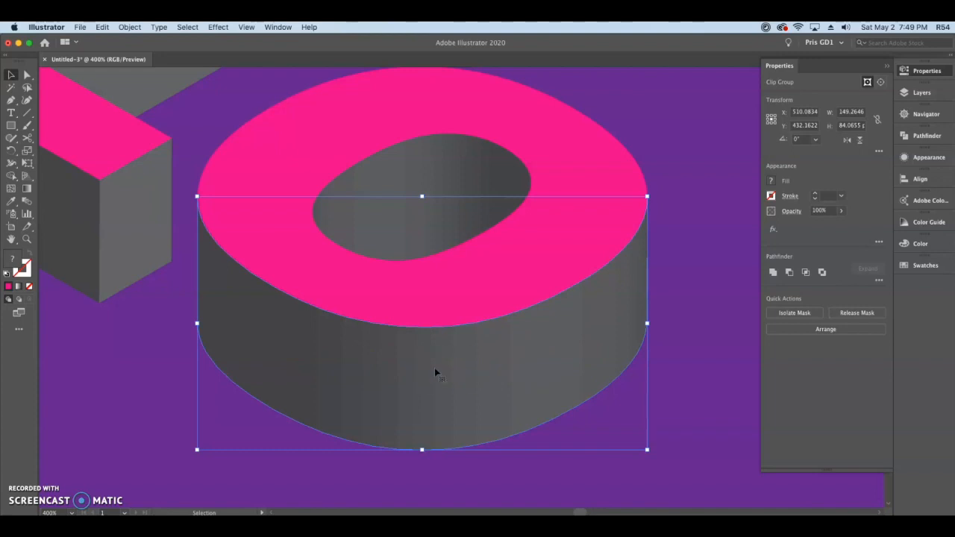
{"action": "left_click", "coordinate": [773, 272]}
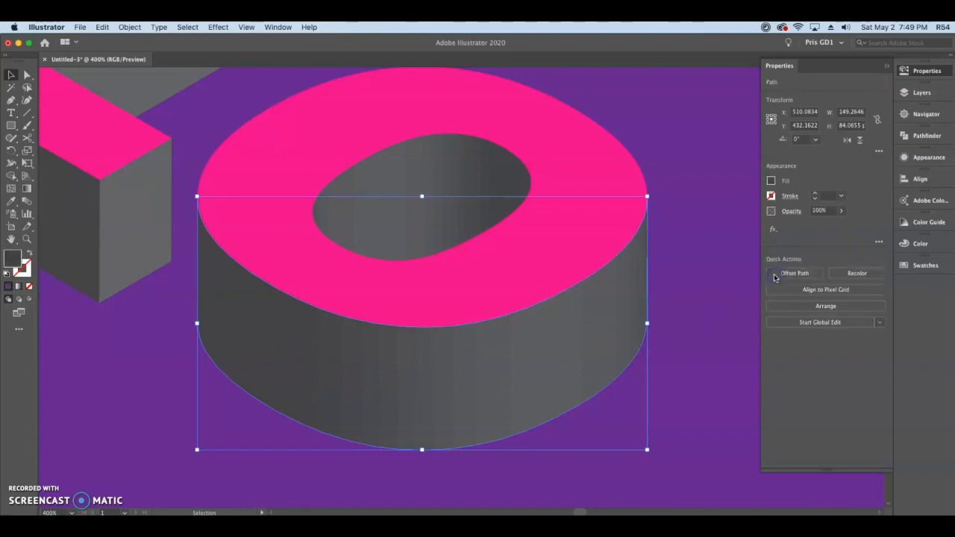
- Unite the shaded strips inside the O's hole into a single shape
{"action": "left_click", "coordinate": [372, 217]}
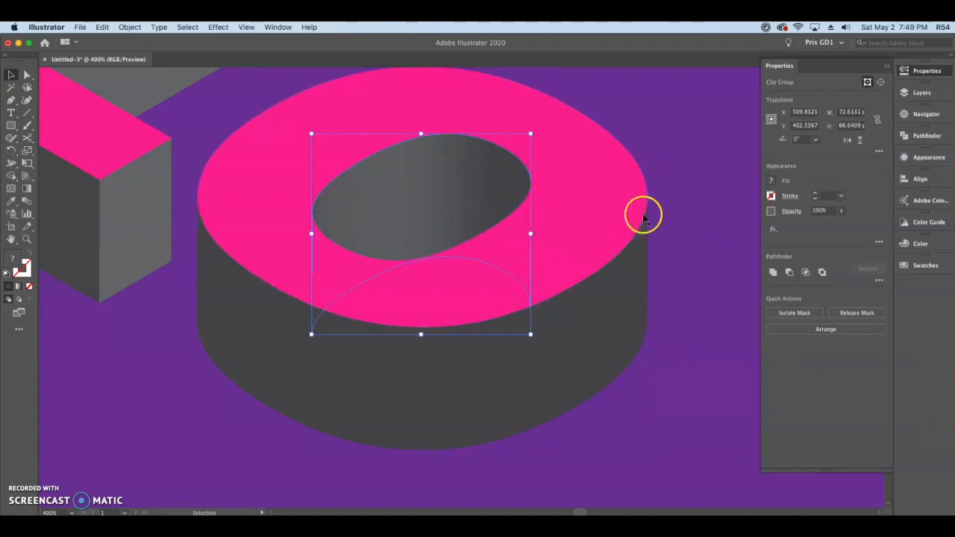
{"action": "left_click", "coordinate": [773, 273]}
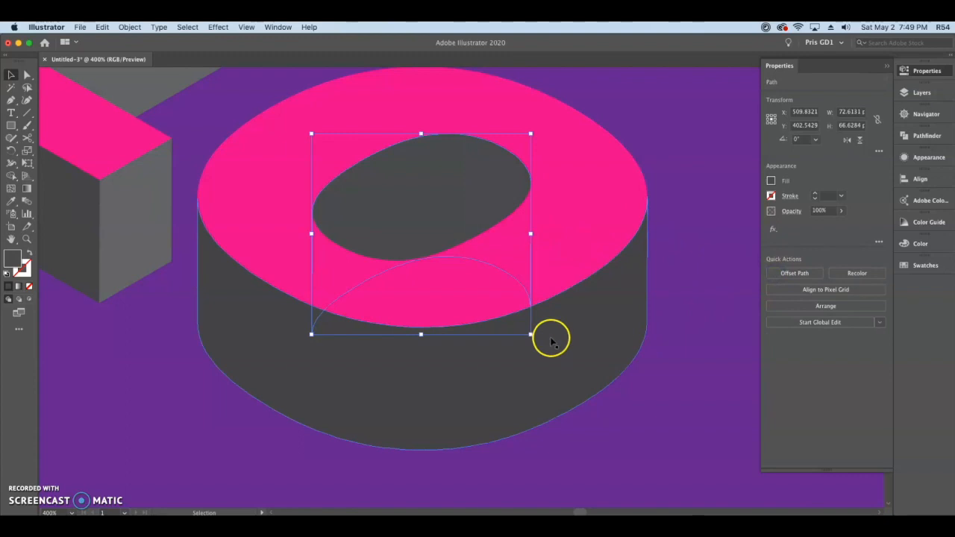
{"action": "scroll", "coordinate": [550, 337], "scroll_direction": "down", "scroll_amount": 3}
{"action": "left_click_drag", "start_coordinate": [407, 269], "coordinate": [522, 360]}
{"action": "left_click_drag", "start_coordinate": [344, 244], "coordinate": [343, 207]}
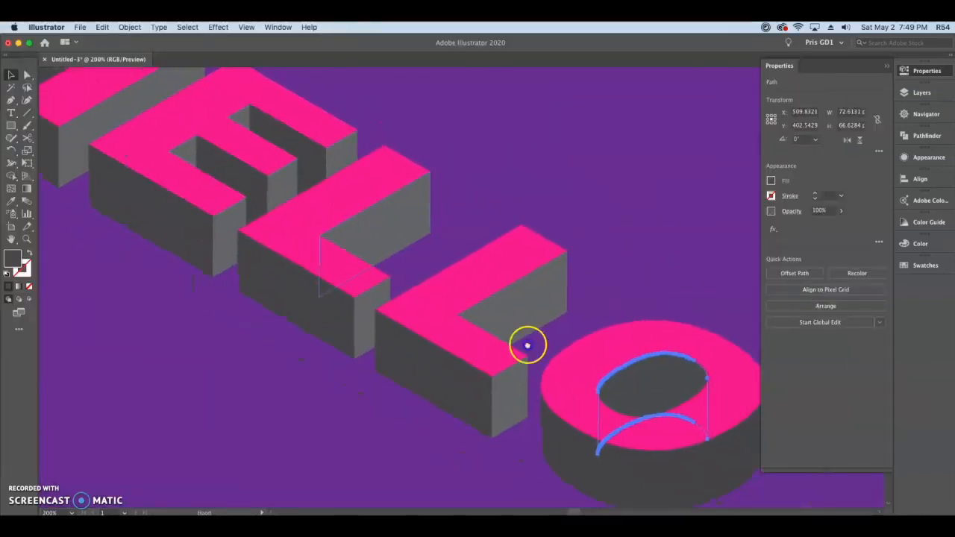
{"action": "left_click_drag", "start_coordinate": [526, 341], "coordinate": [496, 331]}
{"action": "scroll", "coordinate": [499, 330], "scroll_direction": "down", "scroll_amount": 1}
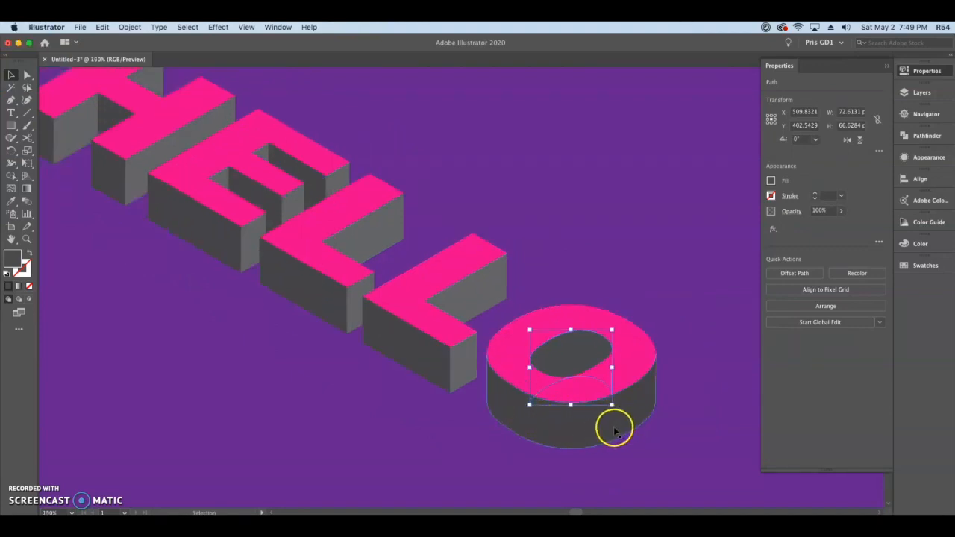
- Select the left-facing side faces of all the letters together with the O's outer wall and fill them with the light blue swatch
{"action": "left_click", "coordinate": [315, 382], "text": "alt+super"}
{"action": "left_click_drag", "start_coordinate": [288, 375], "coordinate": [382, 382]}
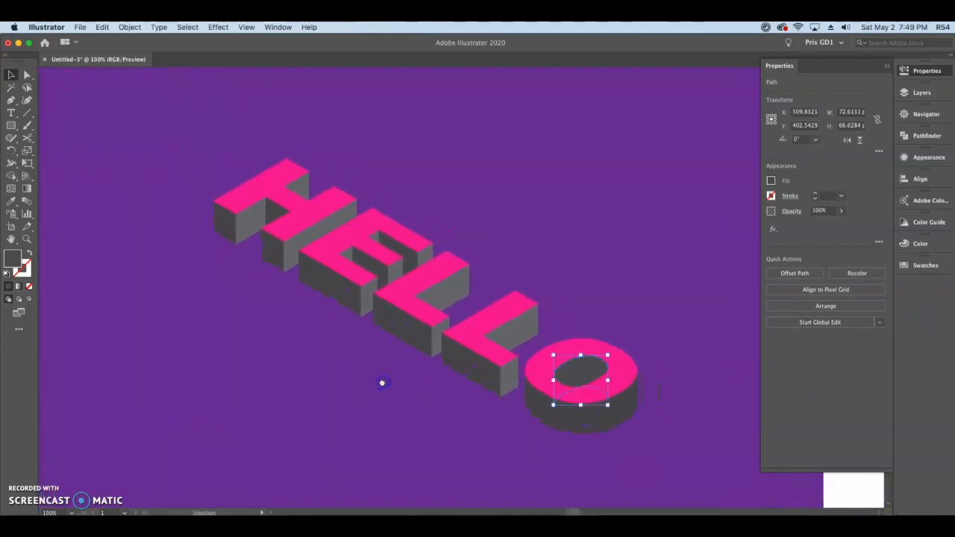
{"action": "left_click", "coordinate": [382, 383]}
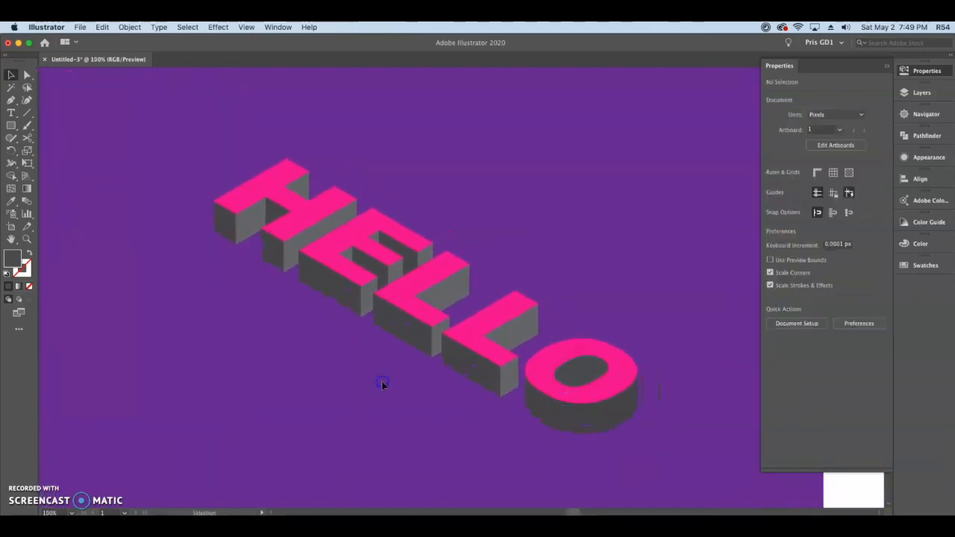
{"action": "left_click", "coordinate": [346, 361], "text": "super"}
{"action": "left_click_drag", "start_coordinate": [347, 361], "coordinate": [273, 376]}
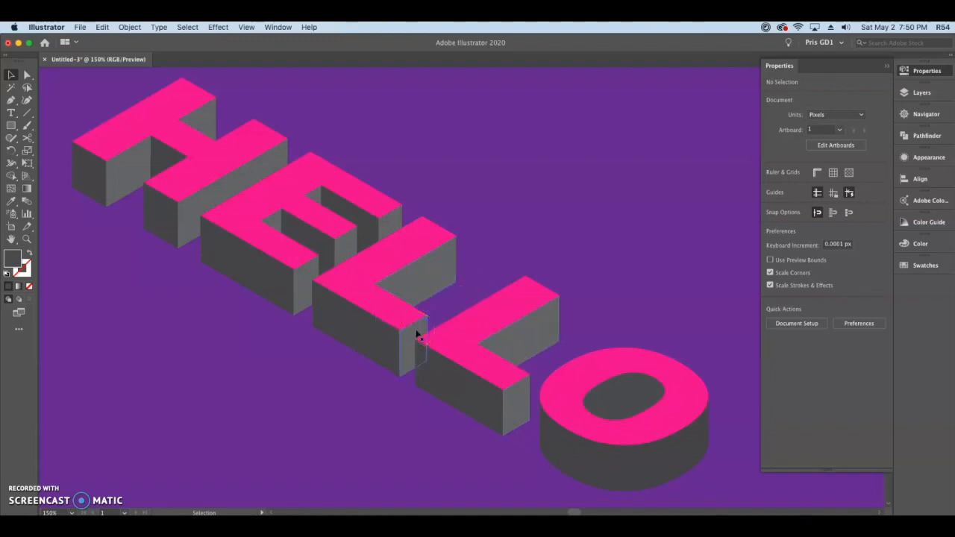
{"action": "left_click", "coordinate": [97, 175]}
{"action": "left_click", "coordinate": [243, 257], "text": "shift"}
{"action": "left_click", "coordinate": [309, 235], "text": "shift"}
{"action": "left_click", "coordinate": [358, 222], "text": "shift"}
{"action": "left_click", "coordinate": [366, 332], "text": "shift"}
{"action": "left_click", "coordinate": [483, 396], "text": "shift"}
{"action": "left_click", "coordinate": [602, 455], "text": "shift"}
{"action": "left_click", "coordinate": [636, 402], "text": "shift"}
{"action": "left_click", "coordinate": [770, 181]}
{"action": "left_click", "coordinate": [707, 226]}
{"action": "left_click", "coordinate": [715, 226]}
{"action": "left_click", "coordinate": [819, 240]}
{"action": "left_click", "coordinate": [417, 146]}
- Select the right-facing side faces of all the letters together with the O's inner wall and fill them with the golden yellow swatch
{"action": "left_click", "coordinate": [136, 158]}
{"action": "left_click", "coordinate": [203, 121], "text": "shift"}
{"action": "left_click", "coordinate": [245, 181], "text": "shift"}
{"action": "left_click", "coordinate": [274, 222], "text": "shift"}
{"action": "left_click", "coordinate": [315, 197], "text": "shift"}
{"action": "left_click", "coordinate": [306, 285], "text": "shift"}
{"action": "left_click", "coordinate": [346, 248], "text": "shift"}
{"action": "left_click", "coordinate": [391, 222], "text": "shift"}
{"action": "left_click", "coordinate": [422, 271], "text": "shift"}
{"action": "left_click", "coordinate": [413, 340], "text": "shift"}
{"action": "left_click", "coordinate": [516, 401], "text": "shift"}
{"action": "left_click", "coordinate": [549, 331], "text": "shift"}
{"action": "left_click", "coordinate": [626, 390], "text": "shift"}
{"action": "left_click", "coordinate": [770, 180]}
{"action": "left_click", "coordinate": [677, 263]}
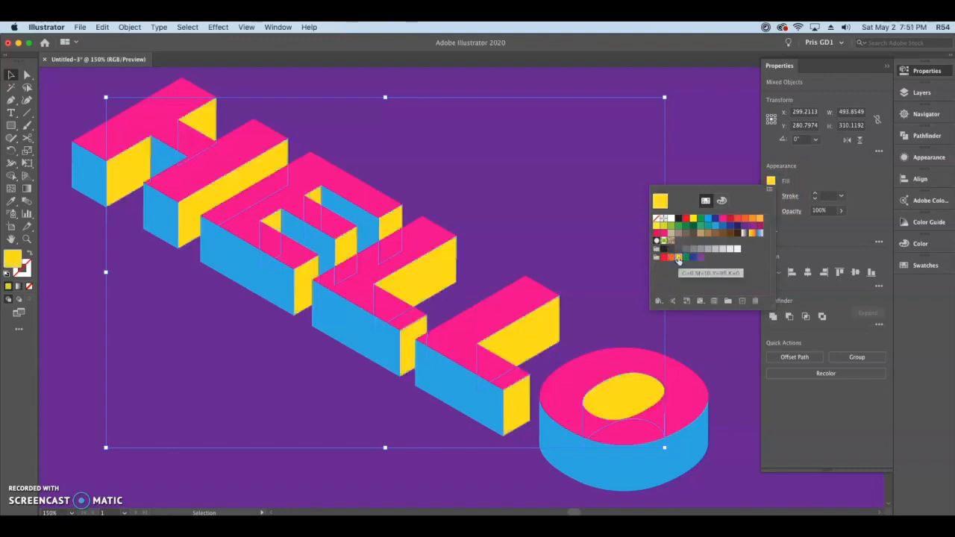
{"action": "left_click", "coordinate": [836, 241]}
{"action": "left_click", "coordinate": [79, 105]}
- Select every face of the HELLO lettering and apply a black stroke
{"action": "scroll", "coordinate": [276, 262], "scroll_direction": "down", "scroll_amount": 1}
{"action": "scroll", "coordinate": [276, 262], "scroll_direction": "left", "scroll_amount": 2}
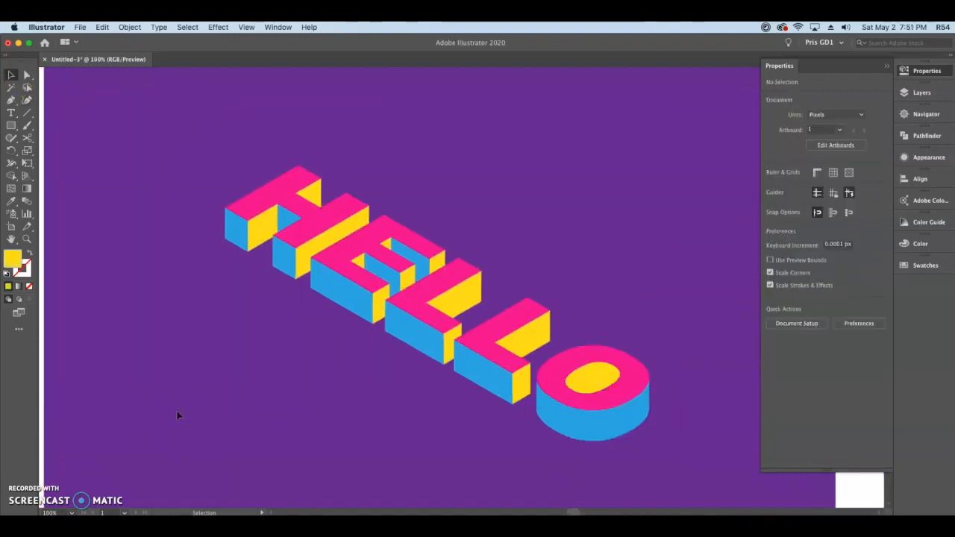
{"action": "left_click_drag", "start_coordinate": [198, 124], "coordinate": [702, 467]}
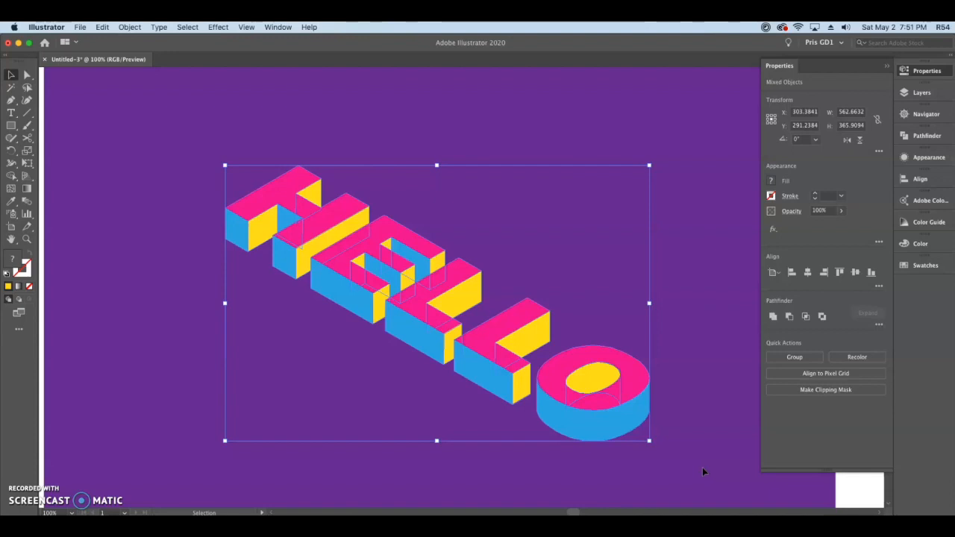
{"action": "left_click", "coordinate": [771, 195]}
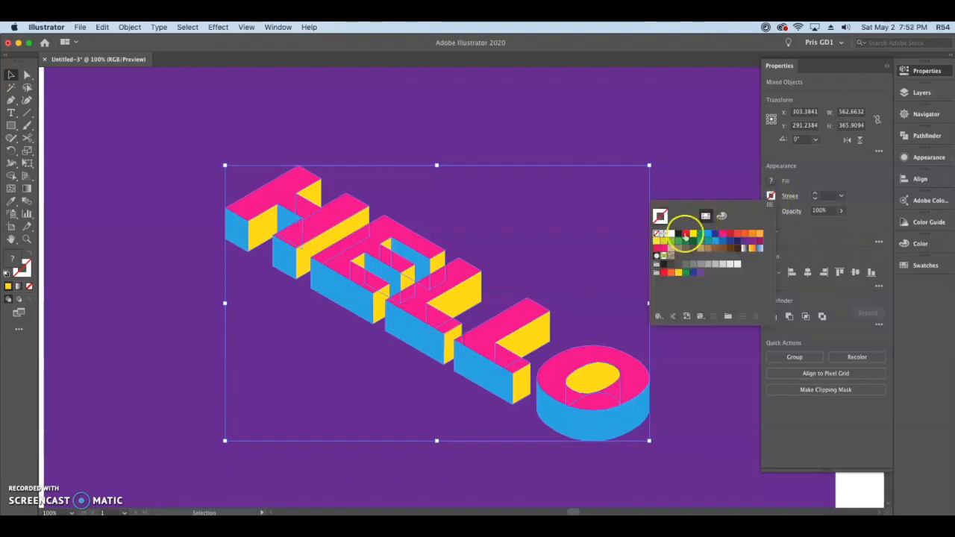
{"action": "left_click", "coordinate": [677, 234]}
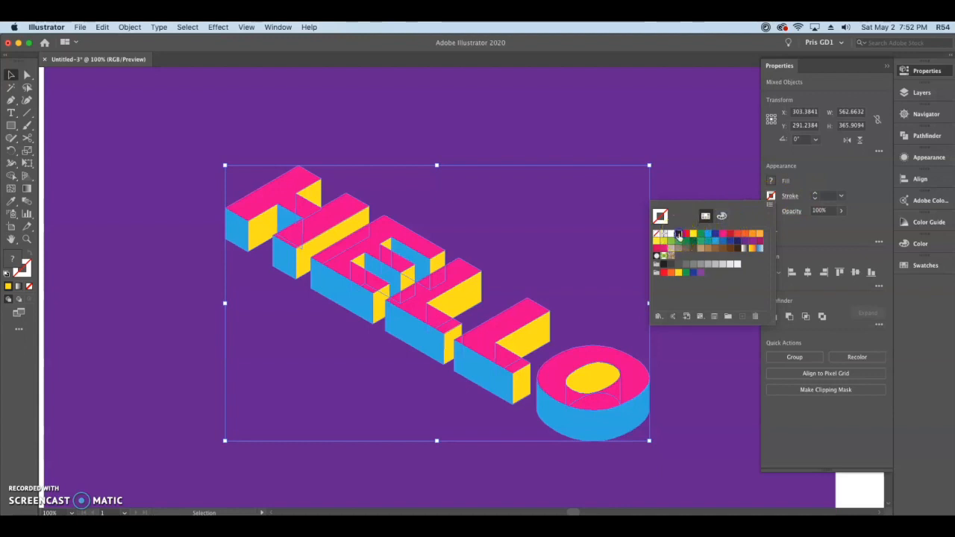
{"action": "left_click", "coordinate": [826, 196]}
- Set the stroke weight of the whole HELLO lettering to 0.1 cm
{"action": "left_click", "coordinate": [840, 196]}
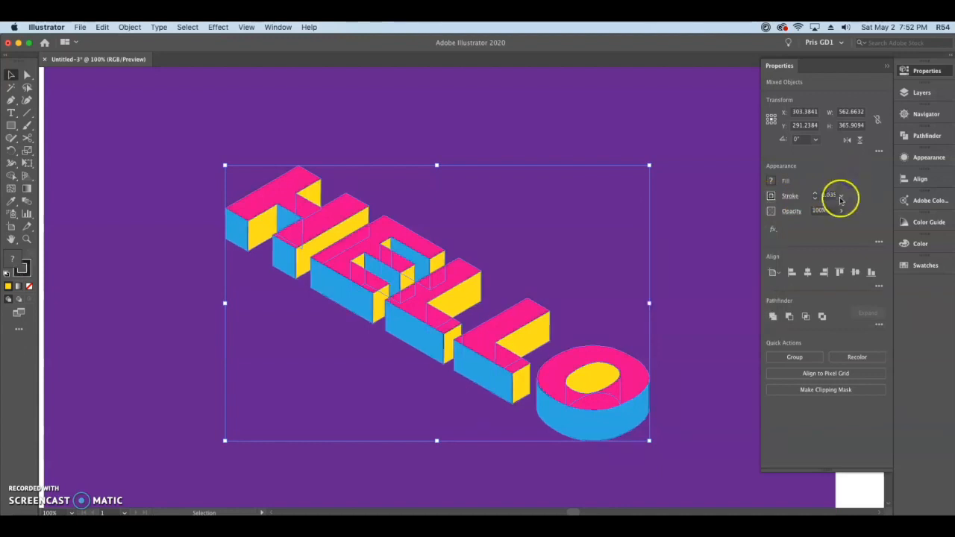
{"action": "left_click", "coordinate": [841, 234]}
{"action": "left_click", "coordinate": [842, 194]}
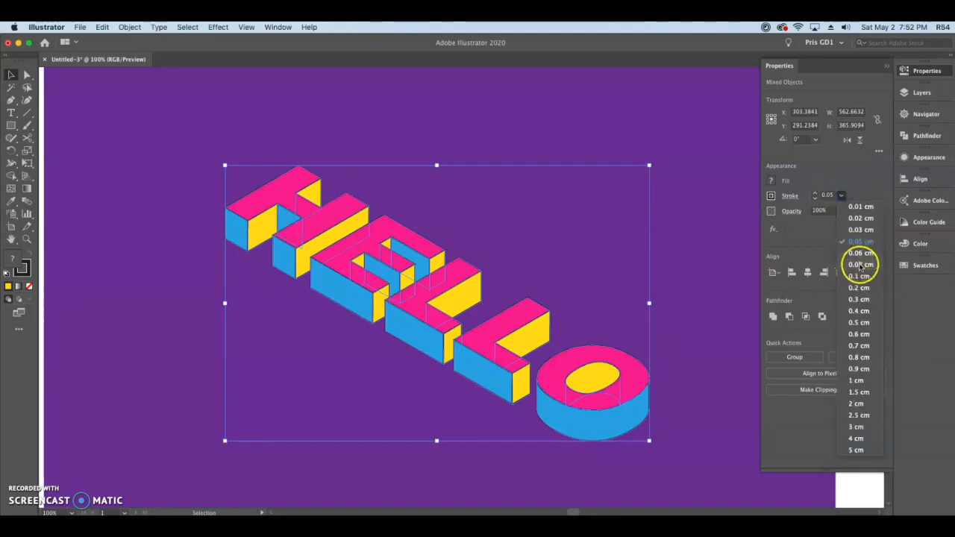
{"action": "left_click", "coordinate": [860, 267]}
{"action": "left_click", "coordinate": [840, 196]}
{"action": "left_click", "coordinate": [865, 276]}
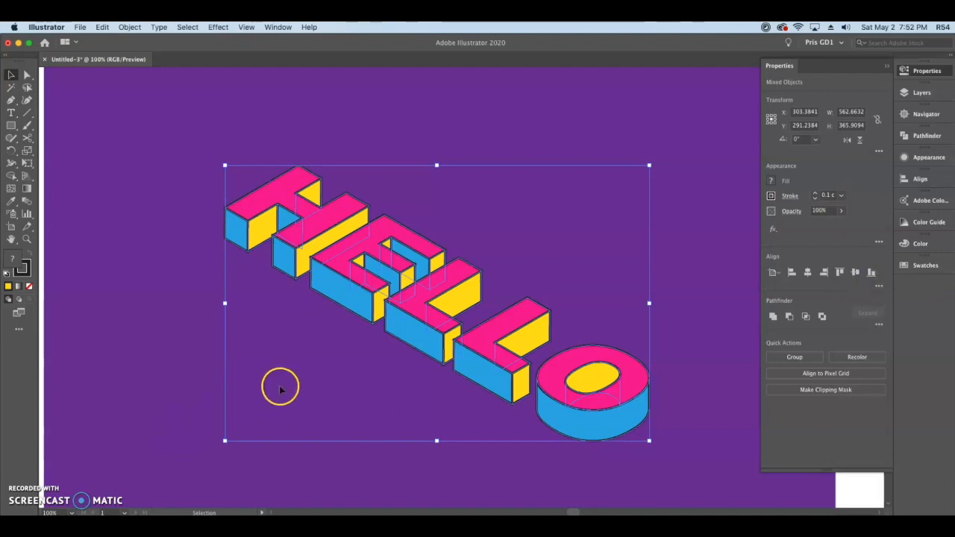
- Give the lettering's strokes a round cap and a round join, and deselect the artwork
{"action": "scroll", "coordinate": [404, 275], "scroll_direction": "up", "scroll_amount": 2}
{"action": "scroll", "coordinate": [522, 273], "scroll_direction": "up", "scroll_amount": 3}
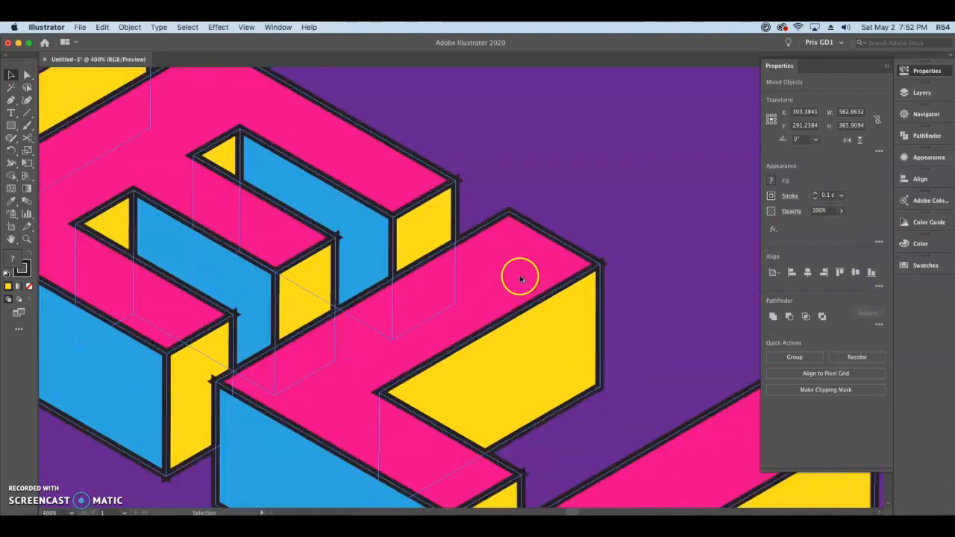
{"action": "left_click_drag", "start_coordinate": [694, 271], "coordinate": [565, 361]}
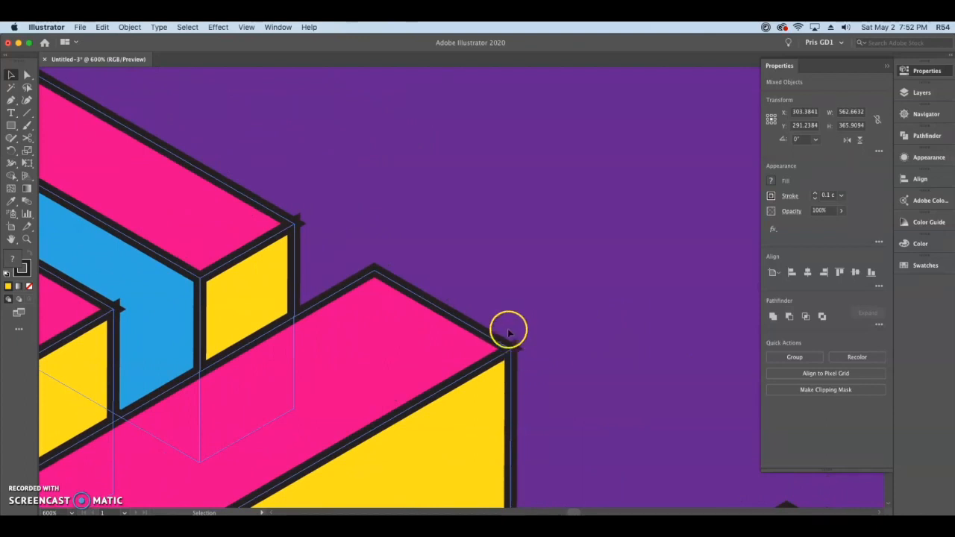
{"action": "left_click", "coordinate": [791, 196]}
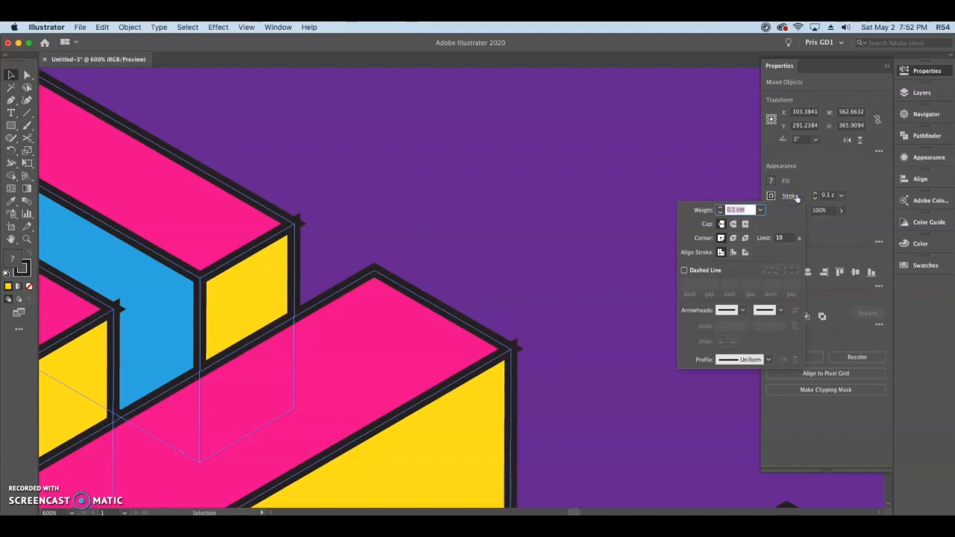
{"action": "left_click", "coordinate": [732, 224]}
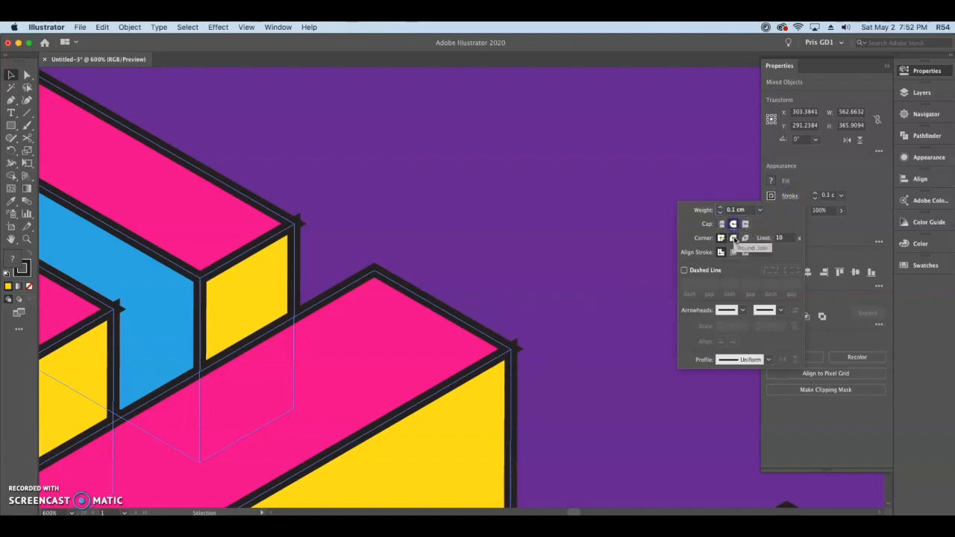
{"action": "left_click", "coordinate": [734, 238]}
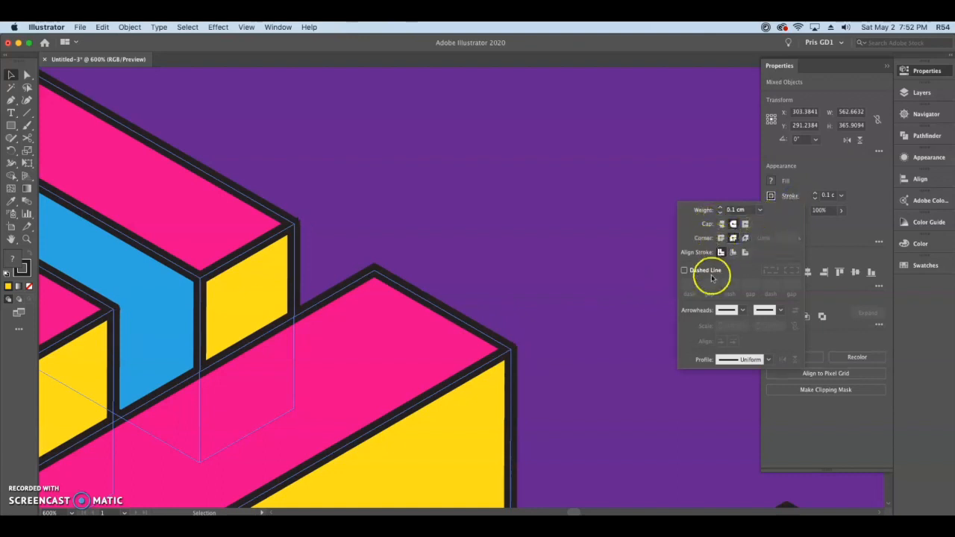
{"action": "left_click", "coordinate": [849, 178]}
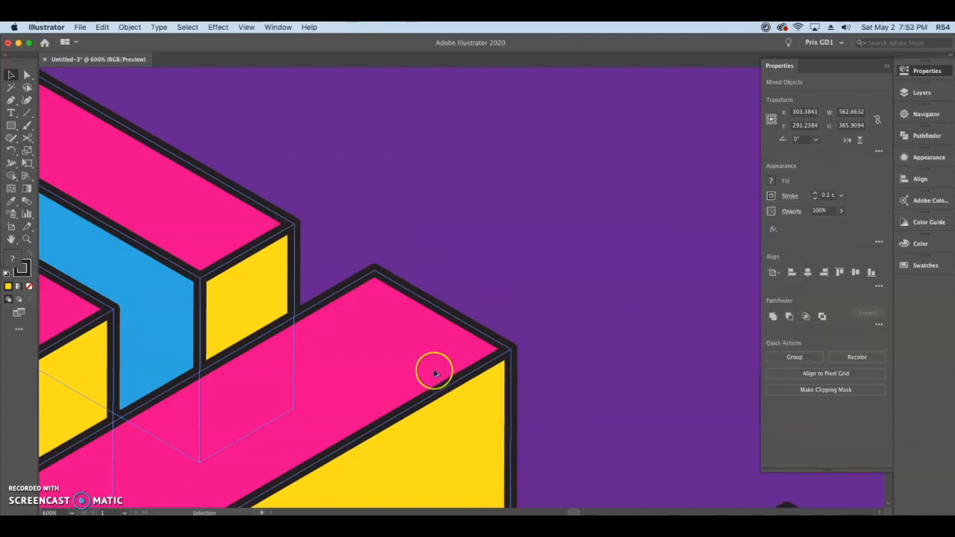
{"action": "scroll", "coordinate": [434, 372], "scroll_direction": "down", "scroll_amount": 2}
{"action": "left_click_drag", "start_coordinate": [399, 381], "coordinate": [488, 264]}
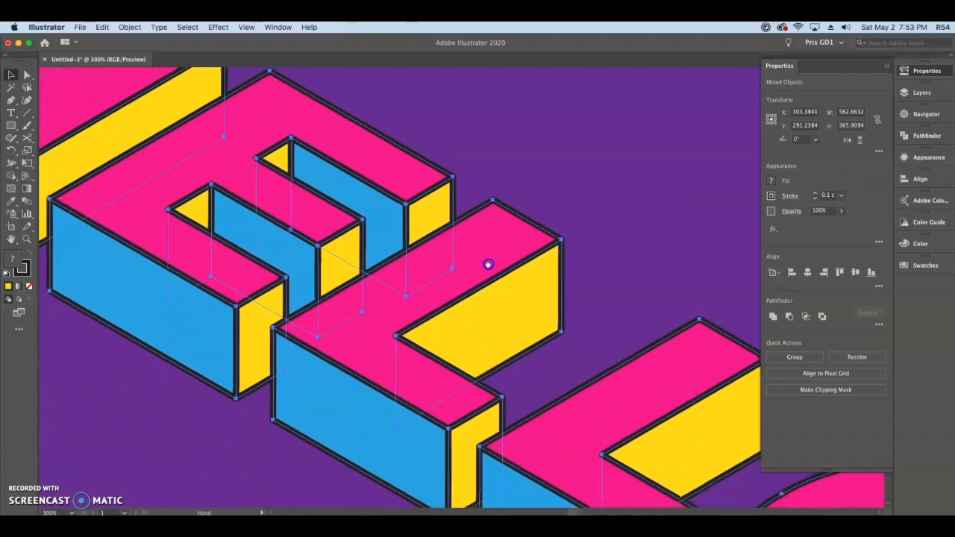
{"action": "scroll", "coordinate": [475, 306], "scroll_direction": "down", "scroll_amount": 3}
{"action": "left_click_drag", "start_coordinate": [559, 311], "coordinate": [524, 277]}
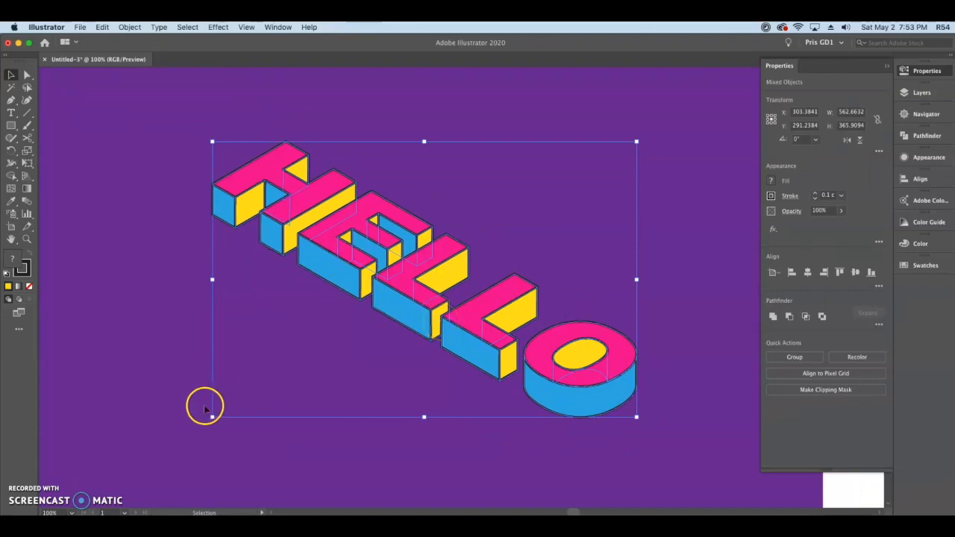
{"action": "left_click", "coordinate": [263, 383]}
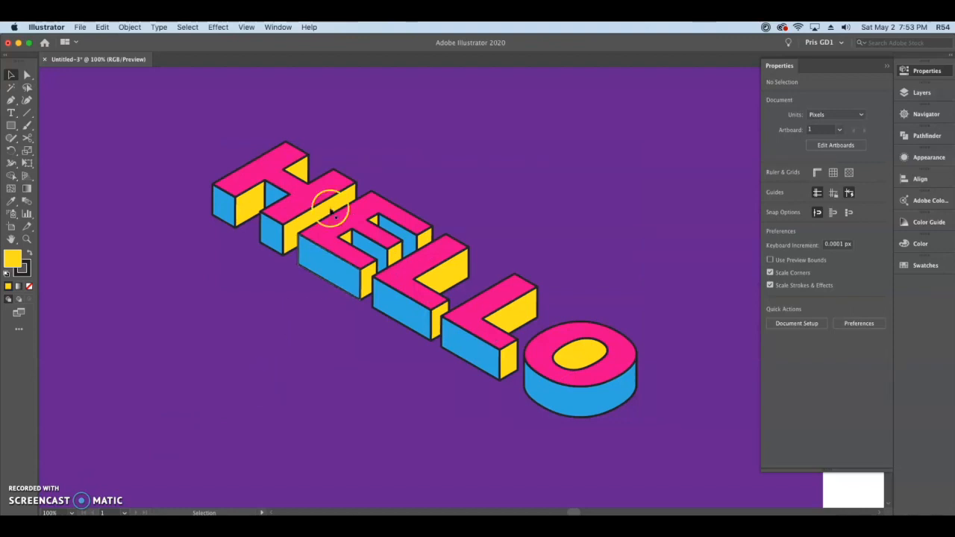
- Select the pink top faces of all the HELLO letters, copy them and paste the copy in front
{"action": "left_click", "coordinate": [268, 170]}
{"action": "left_click", "coordinate": [373, 206], "text": "shift"}
{"action": "left_click", "coordinate": [410, 258], "text": "shift"}
{"action": "left_click", "coordinate": [486, 318], "text": "shift"}
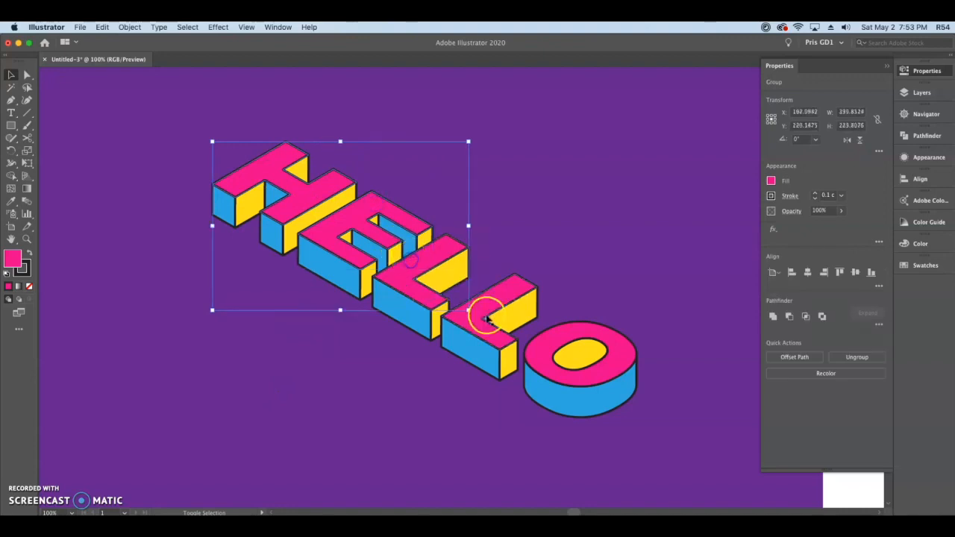
{"action": "left_click", "coordinate": [554, 334], "text": "shift"}
{"action": "left_click", "coordinate": [343, 225]}
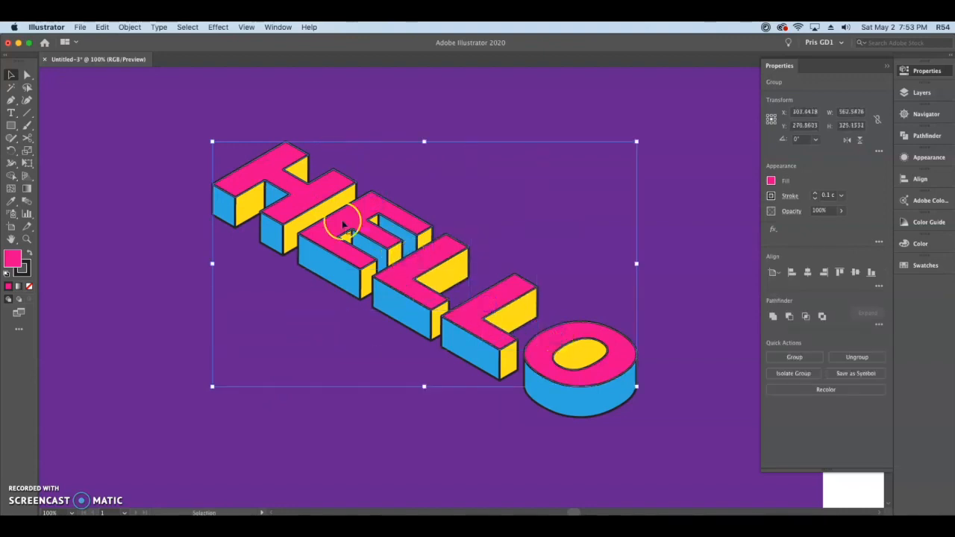
{"action": "left_click", "coordinate": [103, 27]}
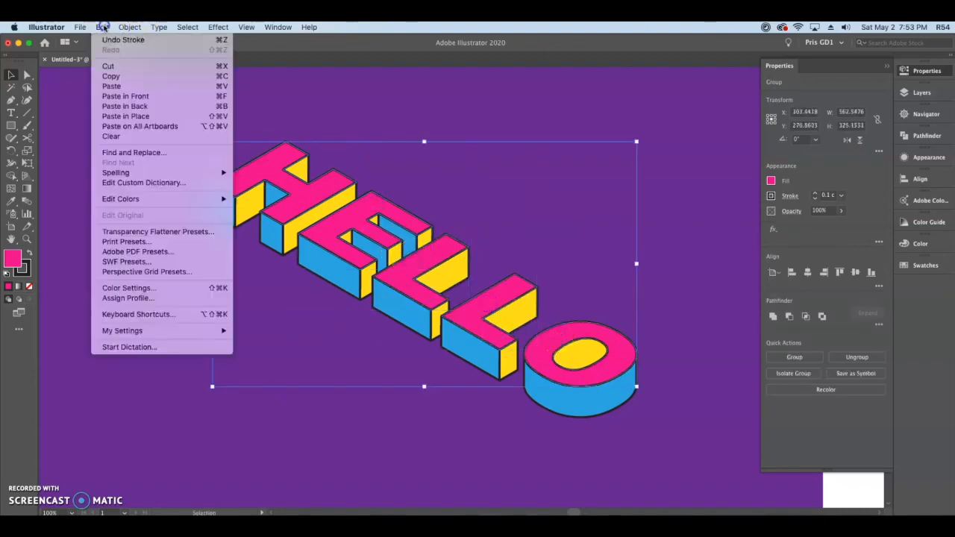
{"action": "left_click", "coordinate": [140, 78]}
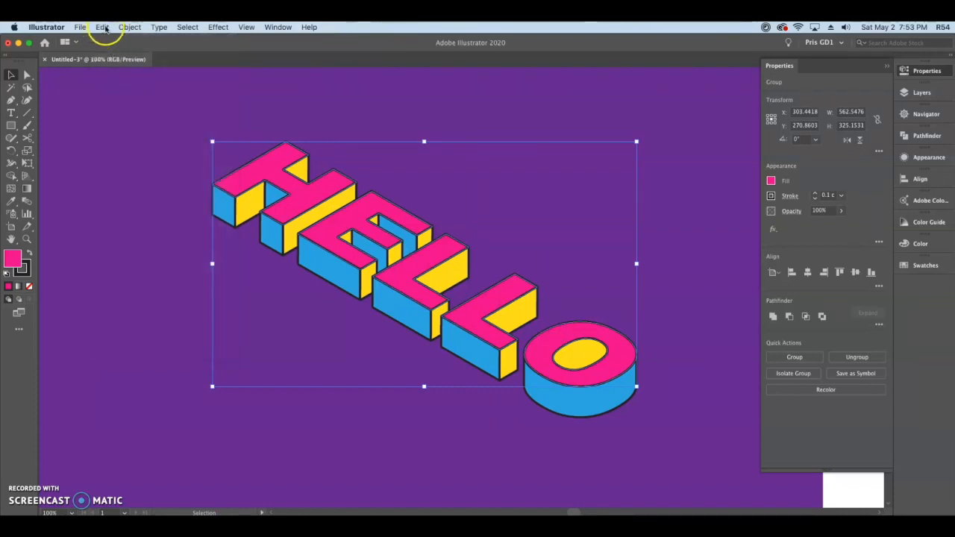
{"action": "left_click", "coordinate": [103, 27]}
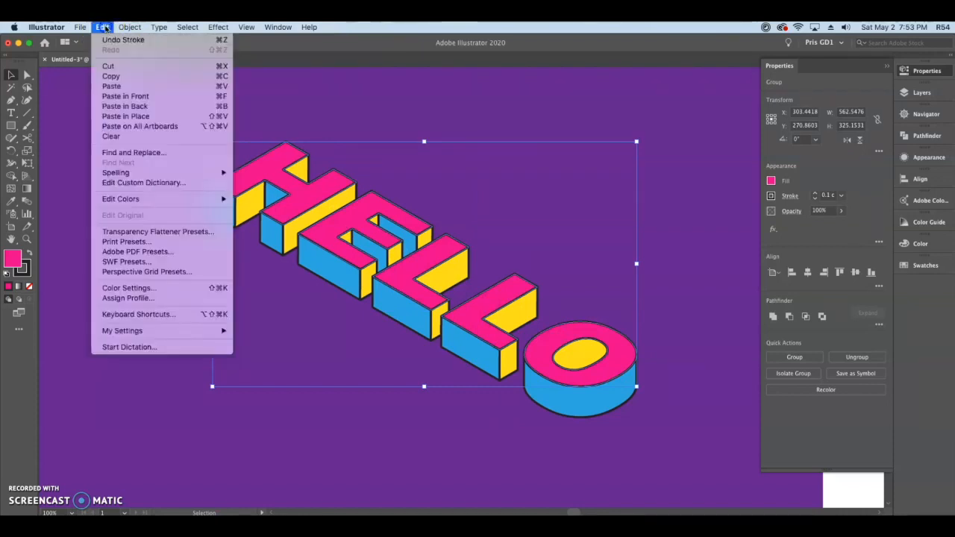
{"action": "left_click", "coordinate": [142, 100]}
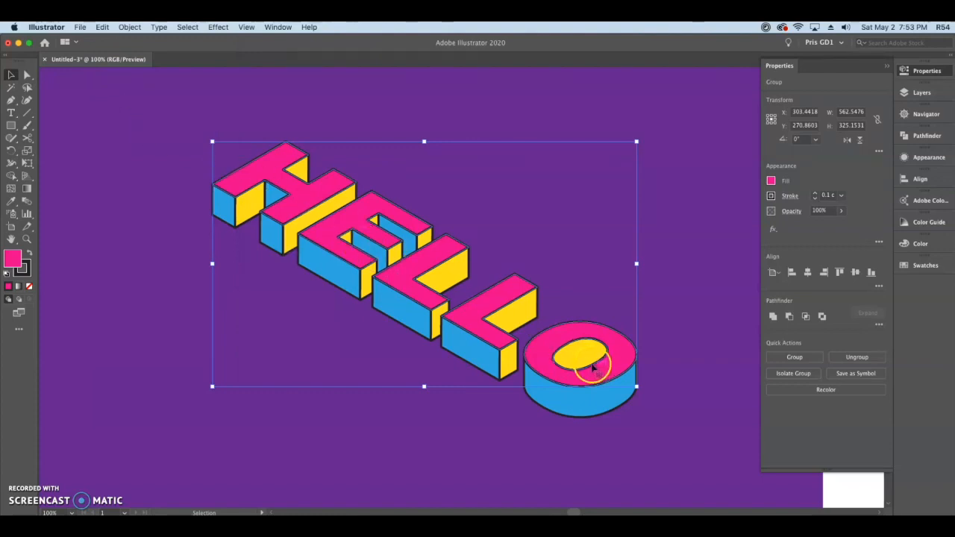
- Fill the pasted top-face copies with black, remove their stroke and group them
{"action": "left_click", "coordinate": [771, 180]}
{"action": "left_click", "coordinate": [678, 220]}
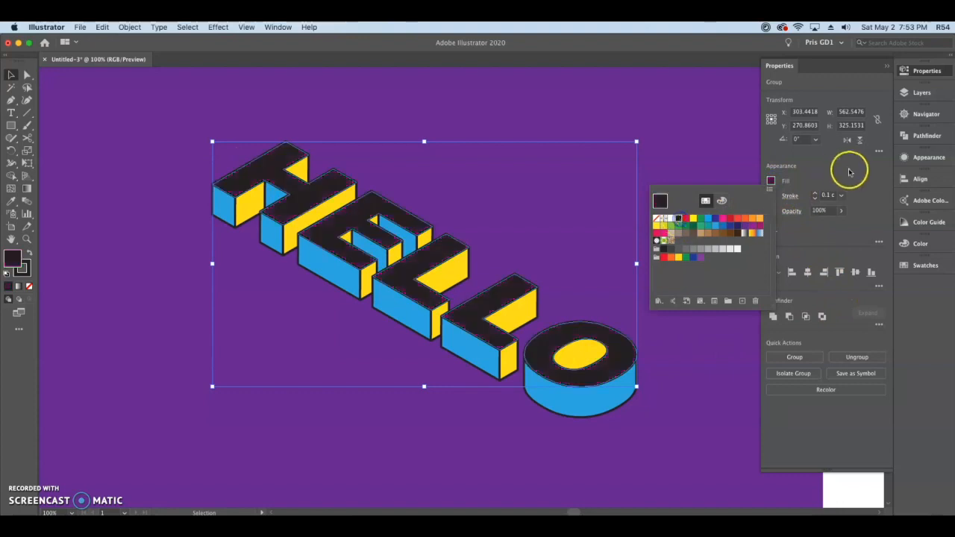
{"action": "left_click", "coordinate": [822, 172]}
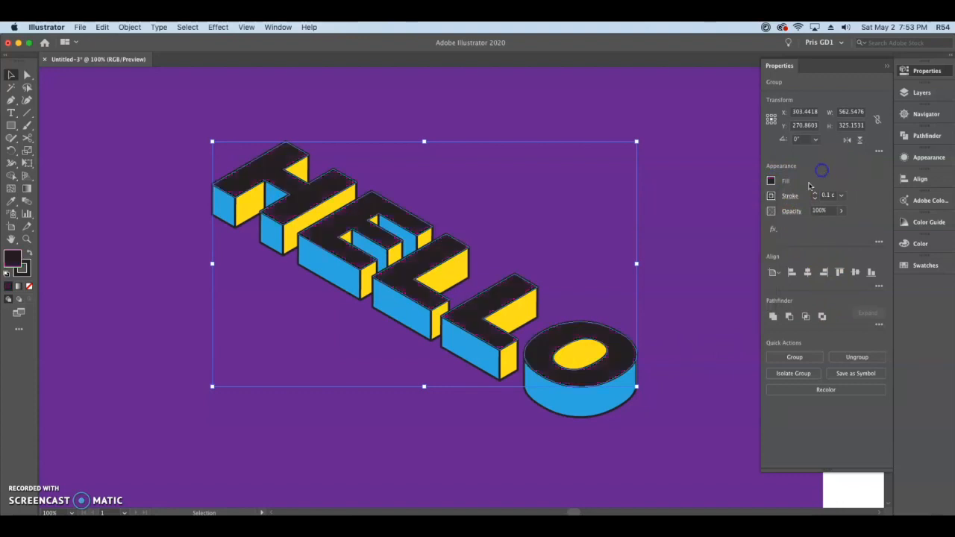
{"action": "left_click", "coordinate": [770, 197]}
{"action": "left_click", "coordinate": [655, 234]}
{"action": "left_click", "coordinate": [360, 426]}
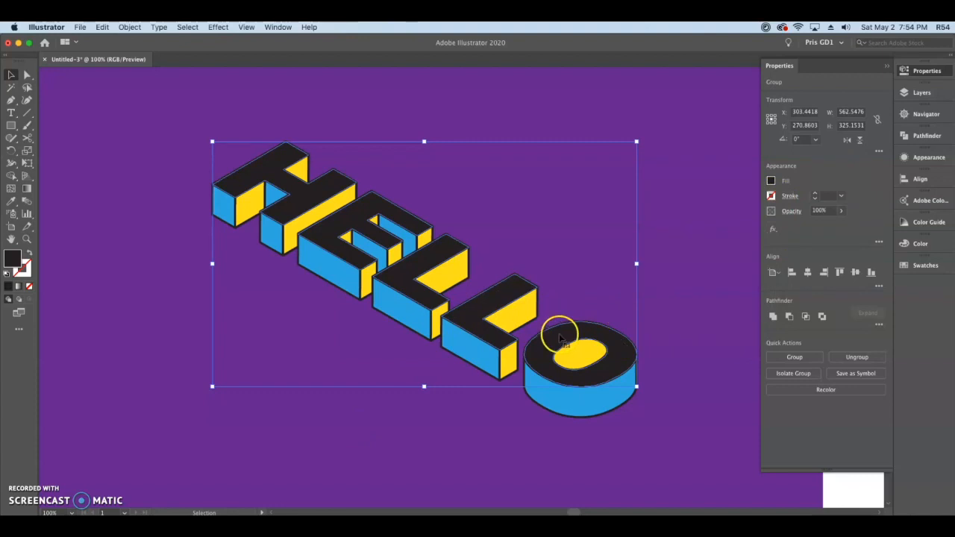
{"action": "left_click", "coordinate": [786, 358]}
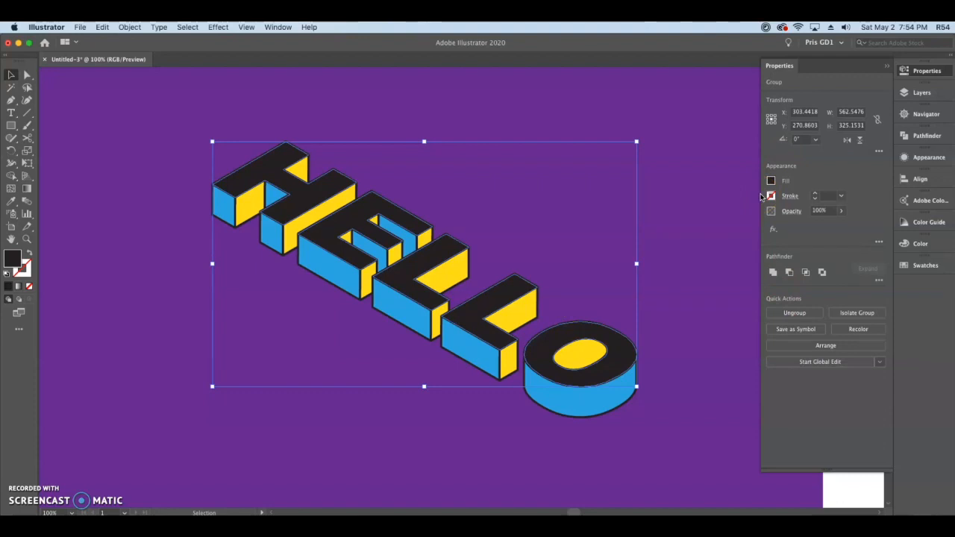
{"action": "key", "text": "a"}
{"action": "key", "text": "v"}
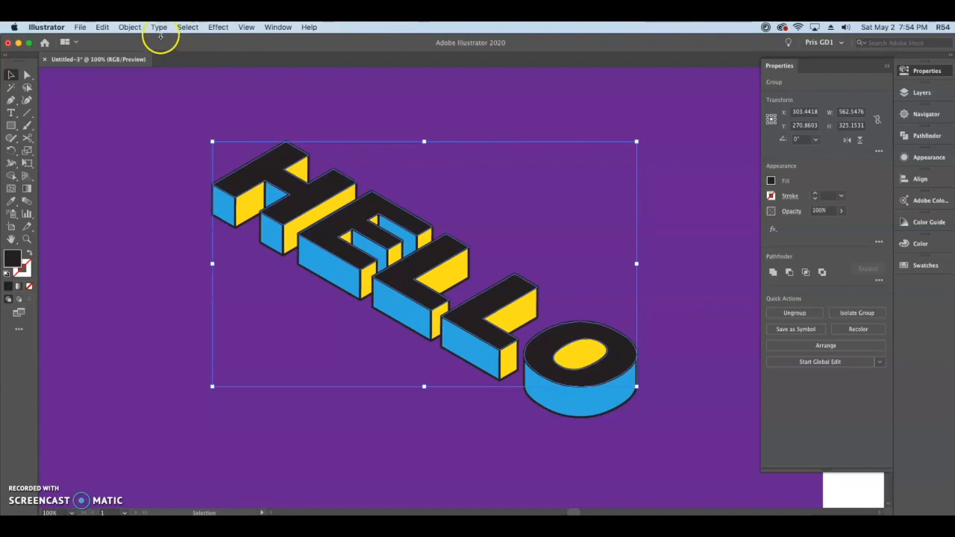
{"action": "left_click", "coordinate": [129, 26]}
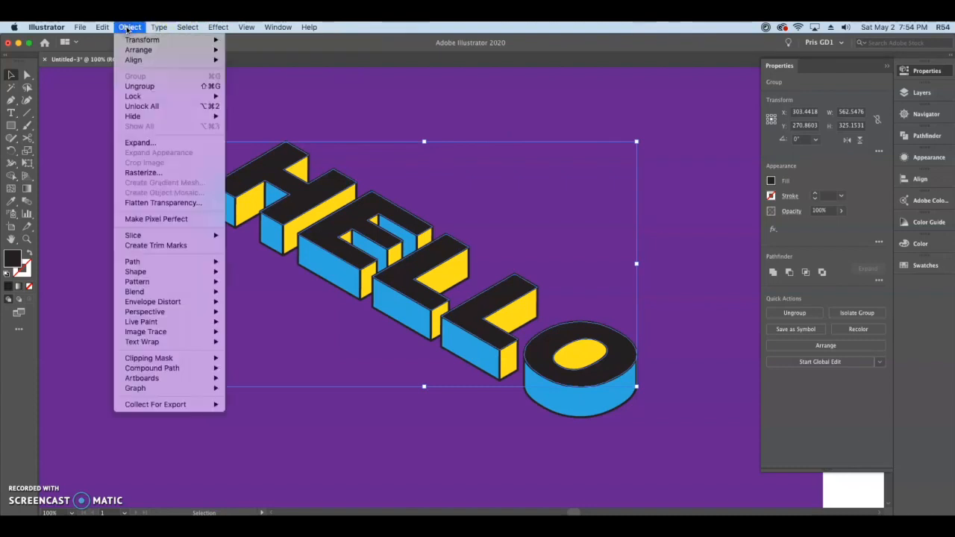
{"action": "mouse_move", "coordinate": [102, 27]}
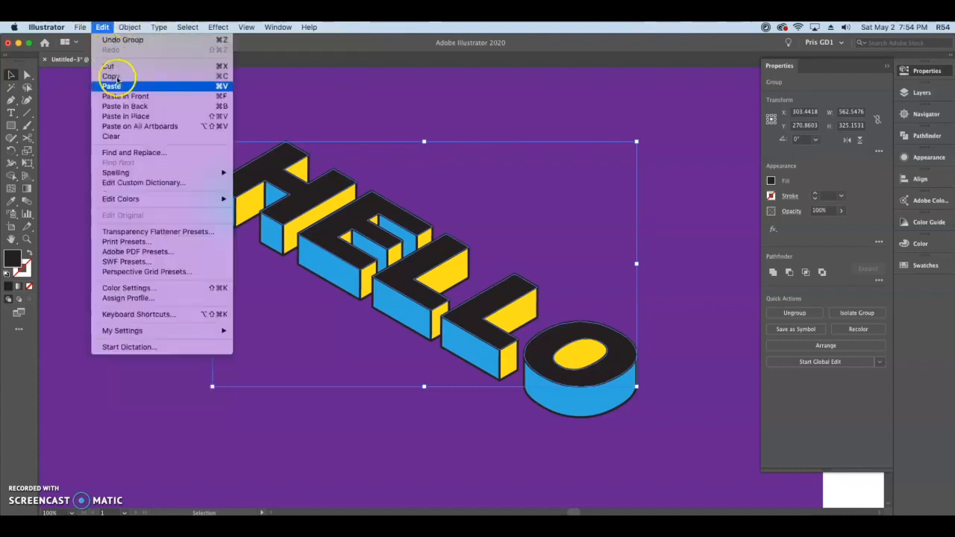
{"action": "left_click_drag", "start_coordinate": [142, 117], "coordinate": [206, 120]}
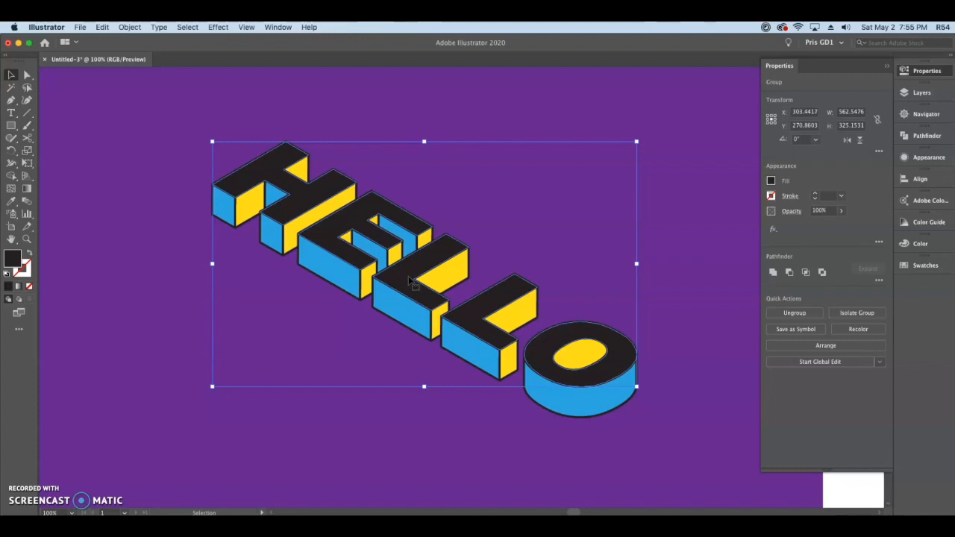
{"action": "left_click", "coordinate": [656, 429]}
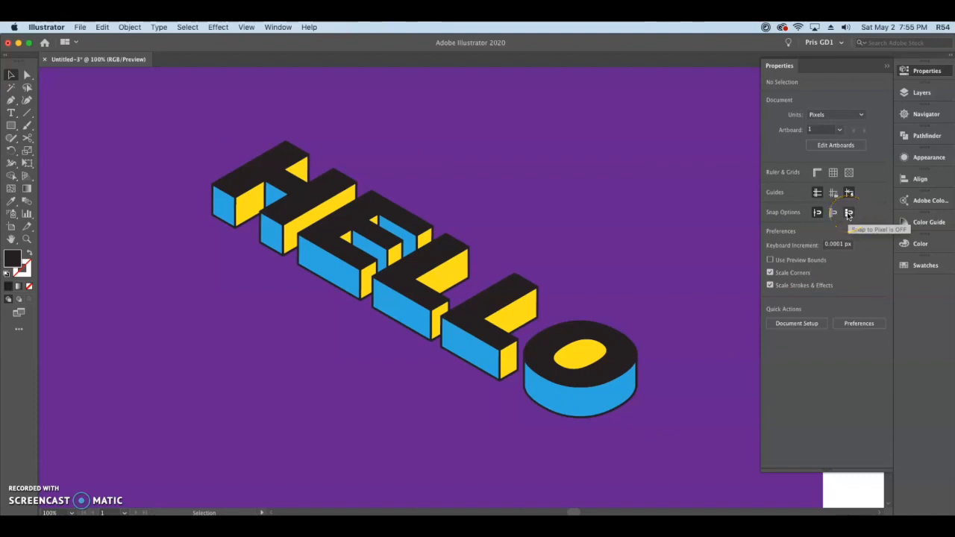
- Move the grouped black top-face copy down and to the left of the lettering, to about X 209 px and Y 301 px
{"action": "left_click", "coordinate": [503, 292]}
{"action": "key", "text": "Left"}
{"action": "key", "text": "Left"}
{"action": "key", "text": "Left"}
{"action": "key", "text": "Left"}
{"action": "key", "text": "Left"}
{"action": "key", "text": "Left"}
{"action": "key", "text": "Left"}
{"action": "key", "text": "Left"}
{"action": "key", "text": "Left"}
{"action": "key", "text": "Left"}
{"action": "key", "text": "Left"}
{"action": "key", "text": "Left"}
{"action": "key", "text": "Left"}
{"action": "key", "text": "Left"}
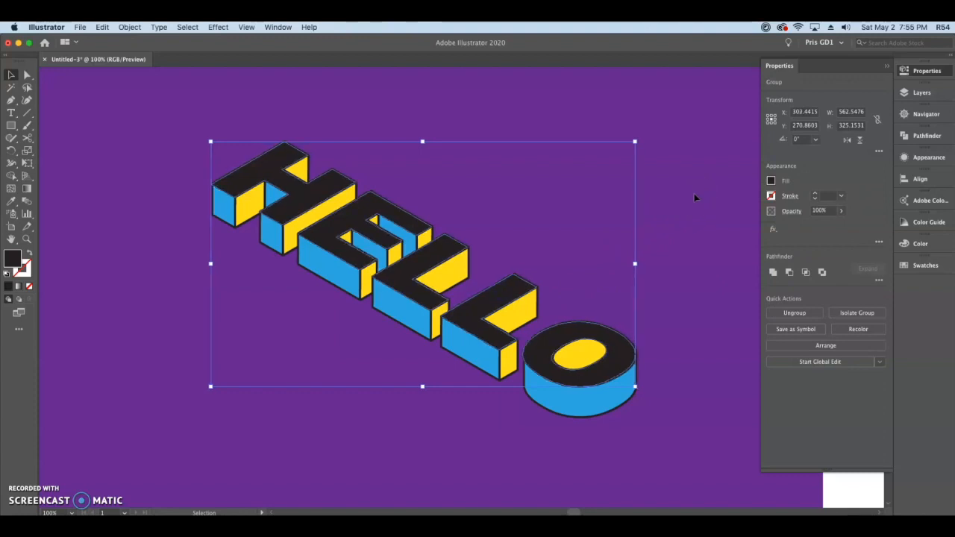
{"action": "key", "text": "Left"}
{"action": "key", "text": "Down"}
{"action": "key", "text": "Left"}
{"action": "key", "text": "Down"}
{"action": "key", "text": "Left"}
{"action": "key", "text": "Down"}
{"action": "key", "text": "Left"}
{"action": "key", "text": "Down"}
{"action": "key", "text": "Left"}
{"action": "key", "text": "Down"}
{"action": "key", "text": "Left"}
{"action": "key", "text": "Down"}
{"action": "key", "text": "Left"}
{"action": "key", "text": "Down"}
{"action": "key", "text": "Left"}
{"action": "key", "text": "Down"}
{"action": "key", "text": "Left"}
{"action": "key", "text": "Down"}
{"action": "key", "text": "Left"}
{"action": "key", "text": "Down"}
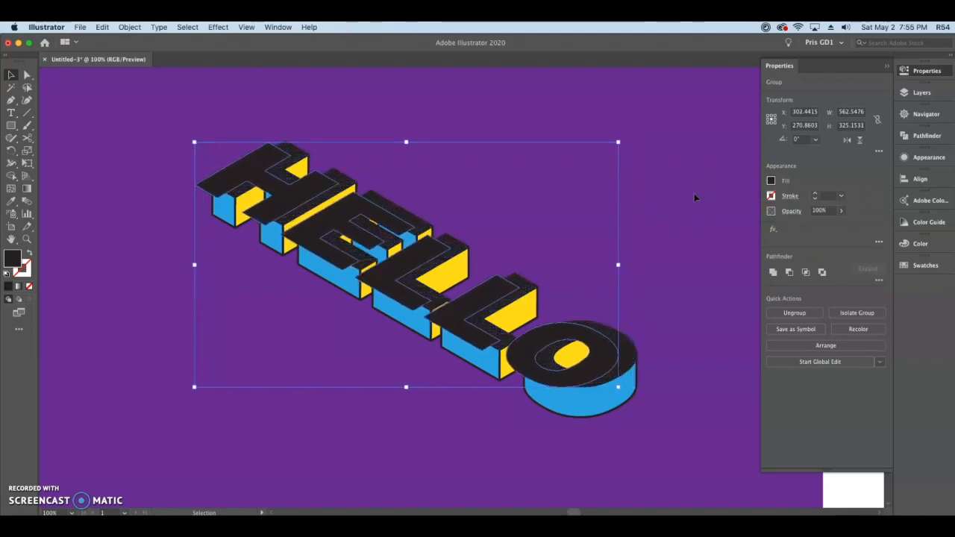
{"action": "key", "text": "Down"}
{"action": "key", "text": "Down"}
{"action": "key", "text": "Down"}
{"action": "key", "text": "Down"}
{"action": "key", "text": "Left"}
{"action": "key", "text": "Left"}
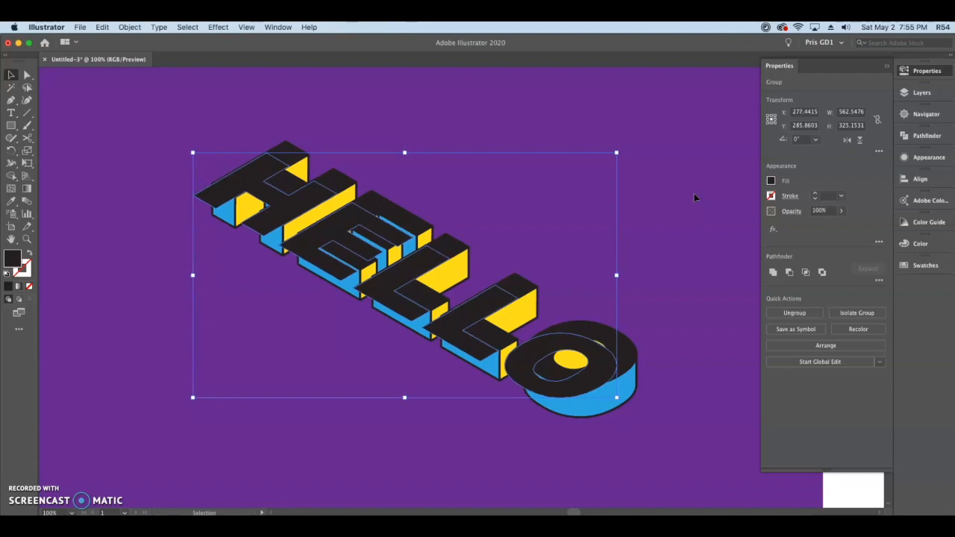
{"action": "left_click_drag", "start_coordinate": [502, 292], "coordinate": [451, 304]}
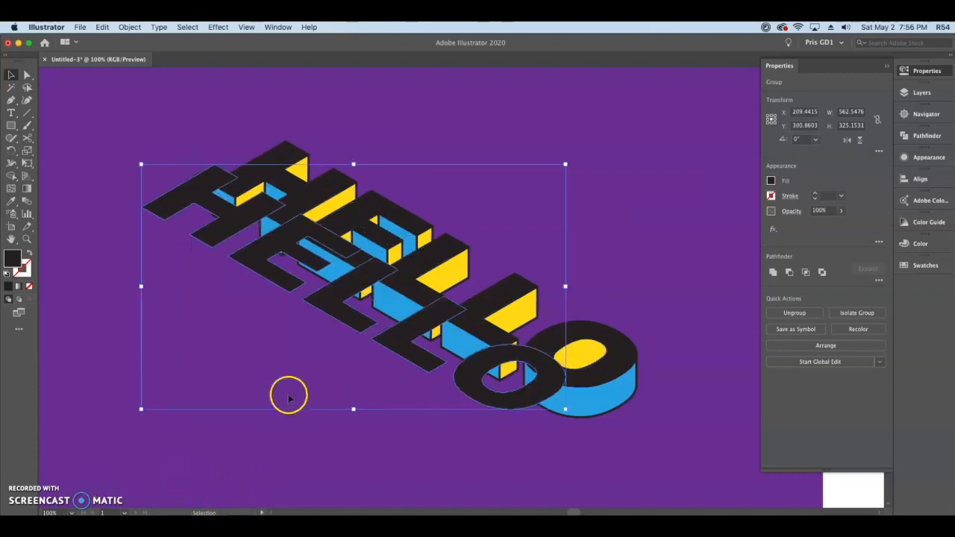
- Add the black faces on top of the letters to the selection and make a blend between both black groups
{"action": "left_click", "coordinate": [449, 246], "text": "shift"}
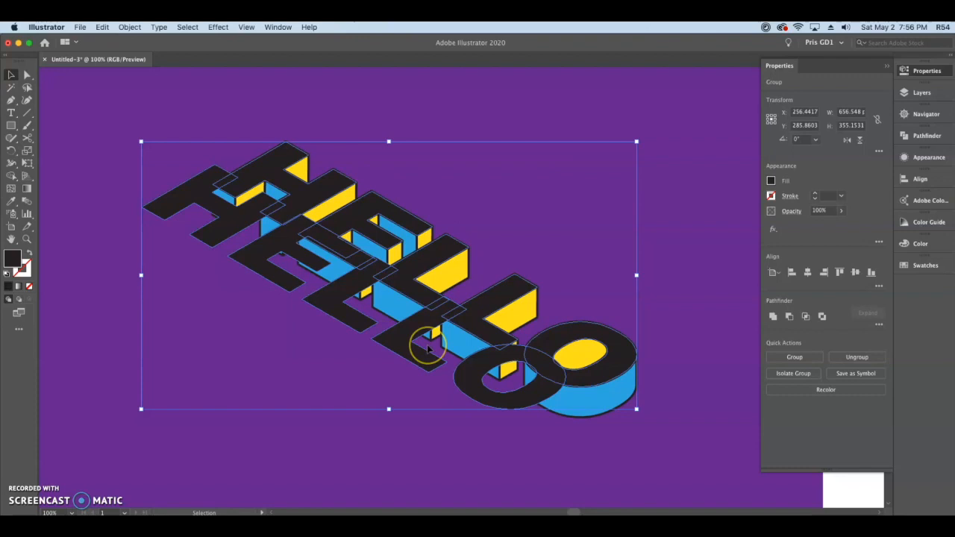
{"action": "left_click", "coordinate": [127, 27]}
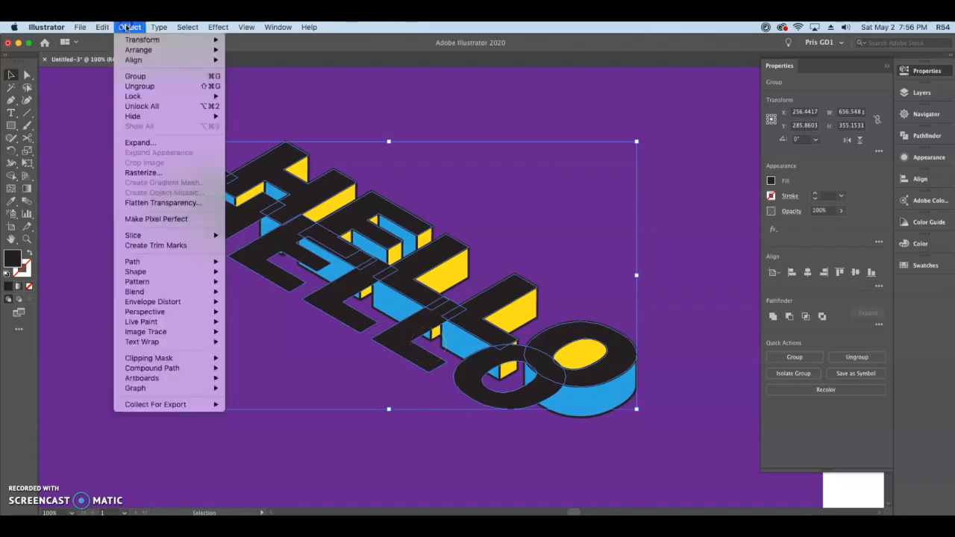
{"action": "mouse_move", "coordinate": [207, 292]}
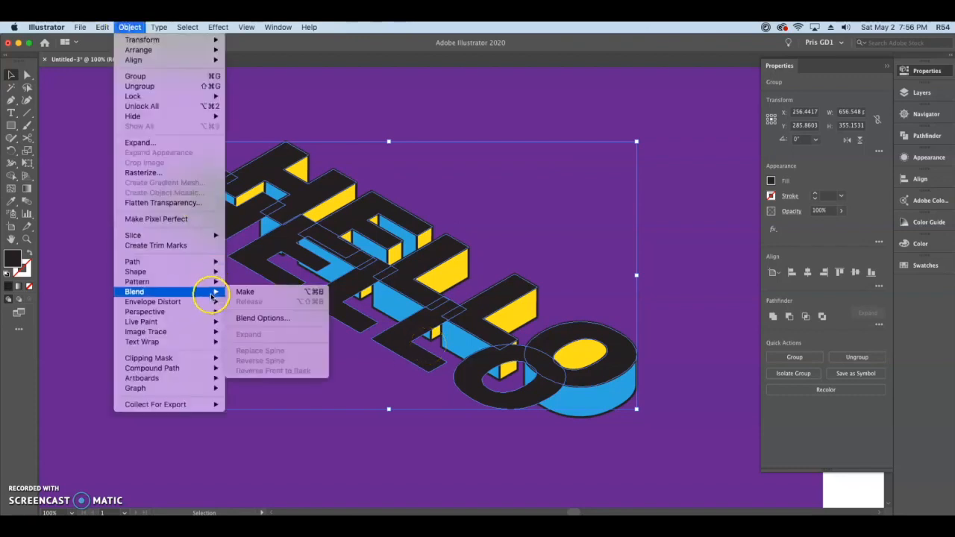
{"action": "left_click", "coordinate": [247, 291]}
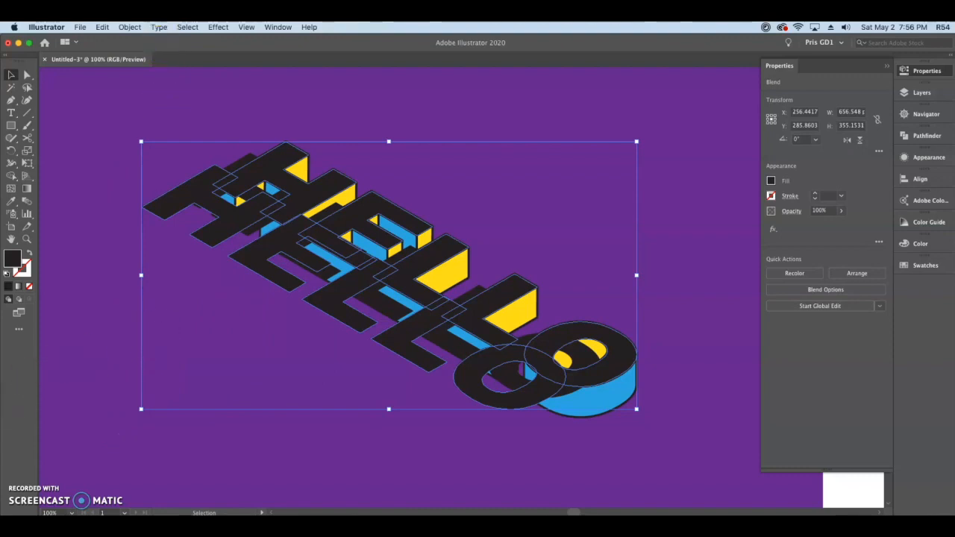
- Set the blend's spacing to Specified Steps with 100 steps, with the preview enabled
{"action": "left_click", "coordinate": [129, 26]}
{"action": "mouse_move", "coordinate": [171, 292]}
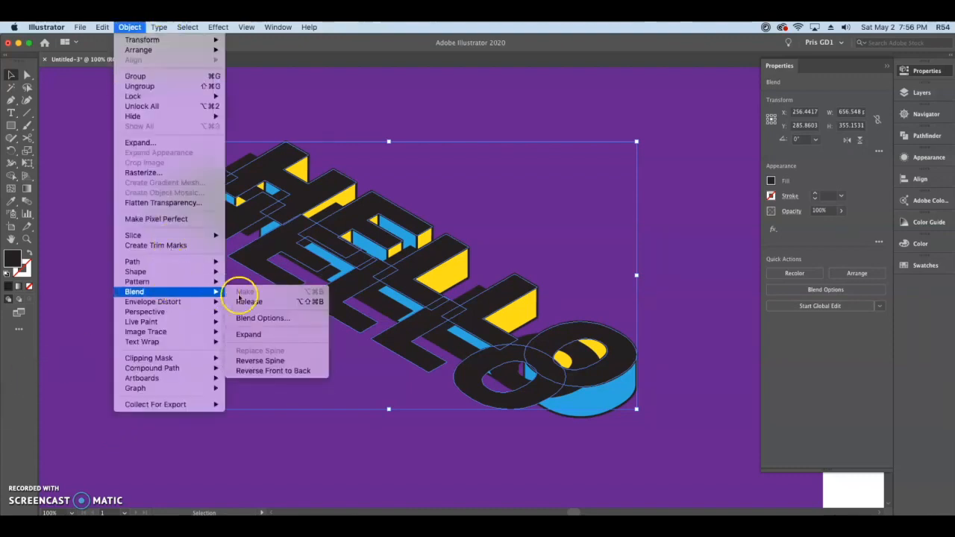
{"action": "left_click", "coordinate": [270, 316]}
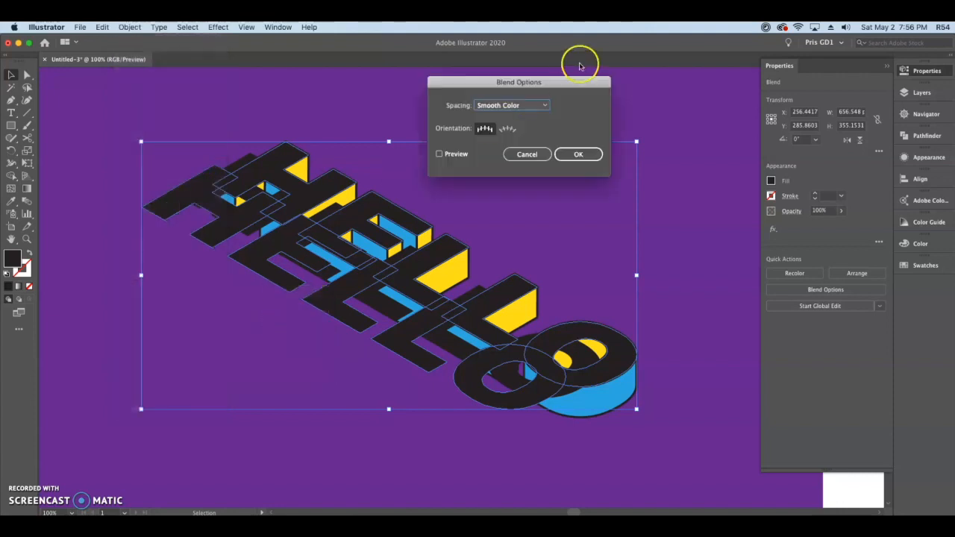
{"action": "left_click", "coordinate": [537, 105]}
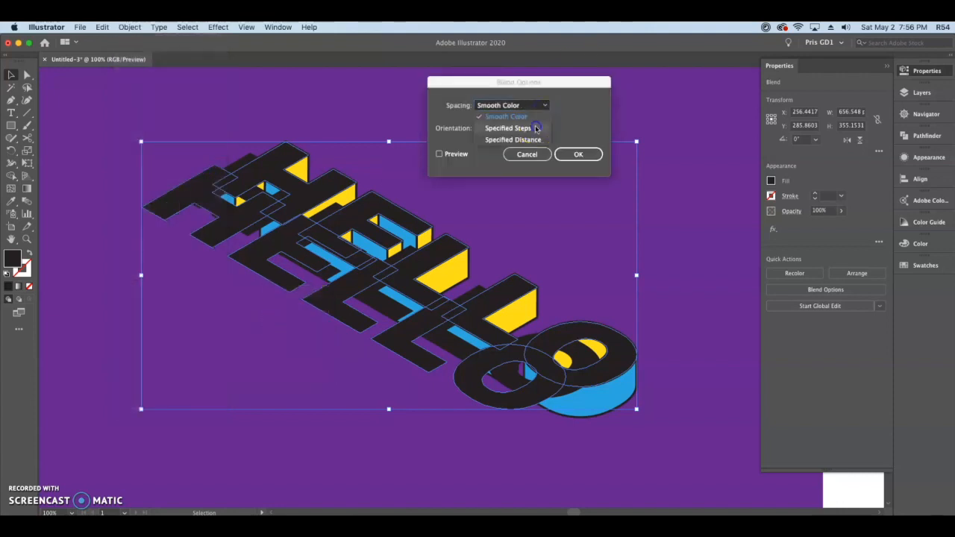
{"action": "left_click", "coordinate": [535, 128]}
{"action": "left_click", "coordinate": [440, 154]}
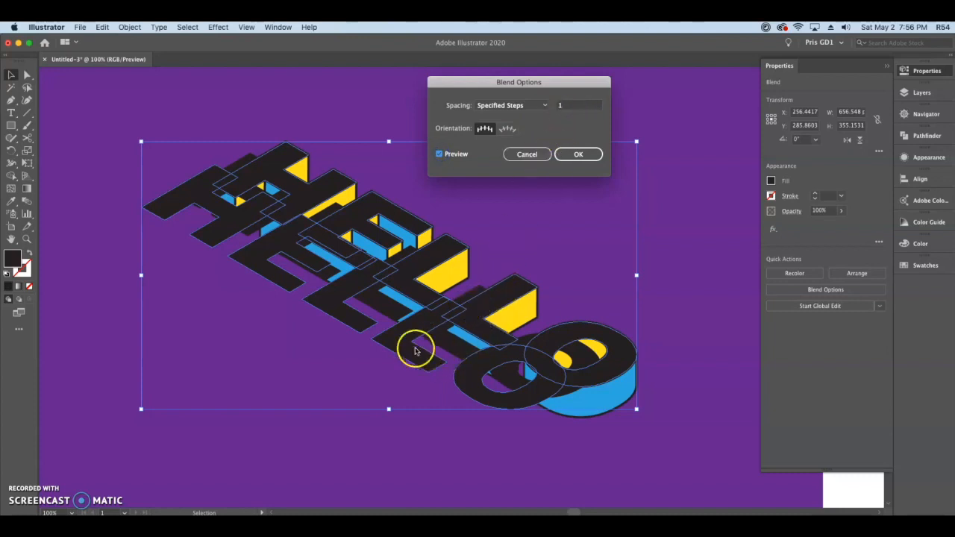
{"action": "left_click", "coordinate": [572, 105]}
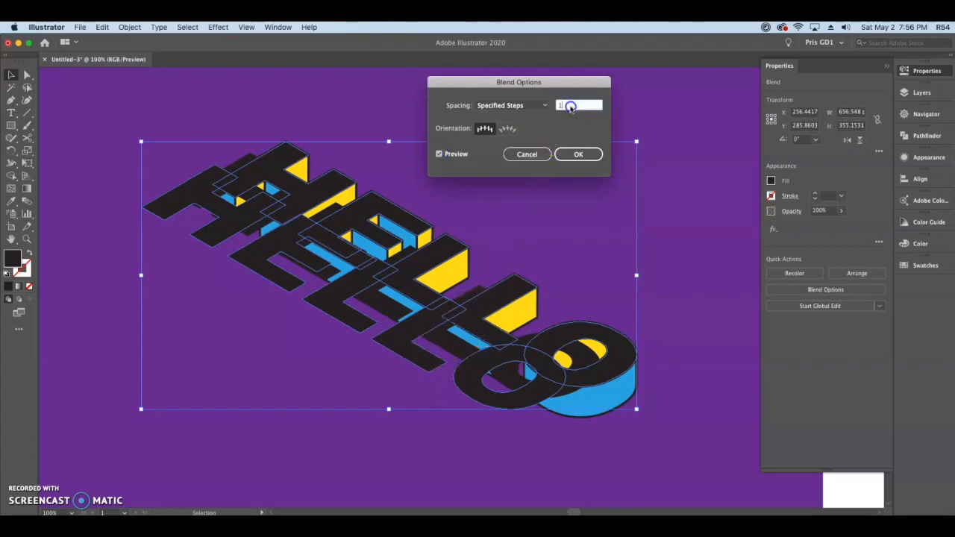
{"action": "left_click", "coordinate": [531, 105]}
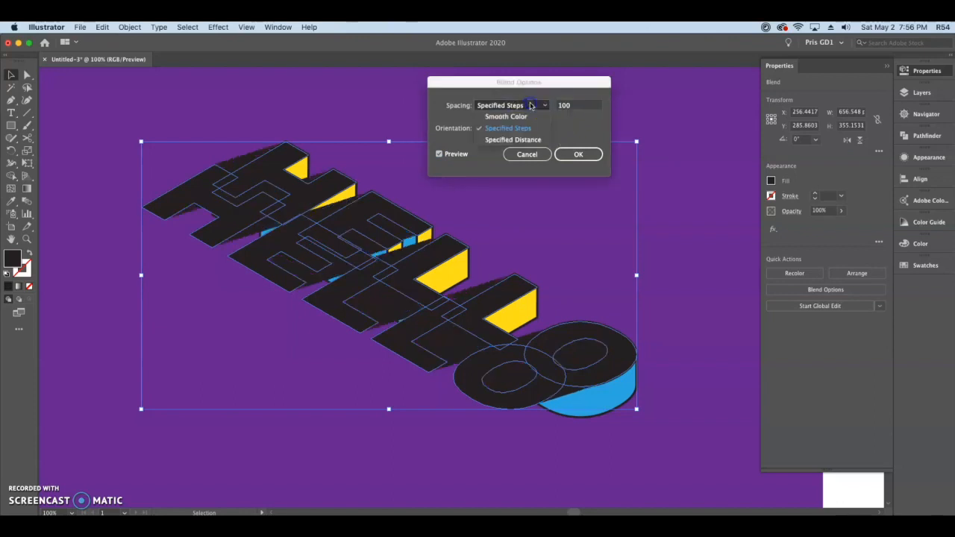
{"action": "left_click", "coordinate": [577, 156]}
{"action": "left_click", "coordinate": [575, 157]}
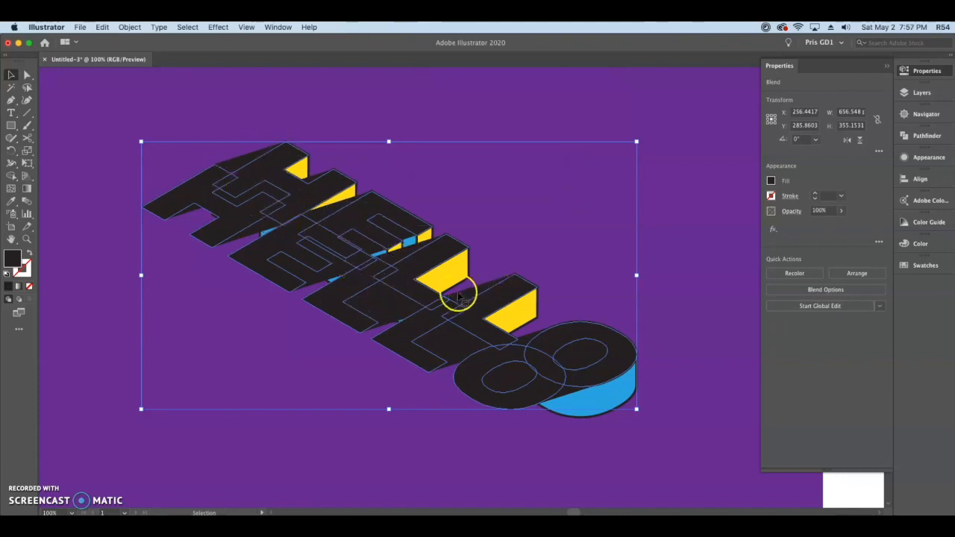
- Expand the blend's object and fill, and unite the resulting pieces into a single black shape
{"action": "left_click", "coordinate": [120, 327]}
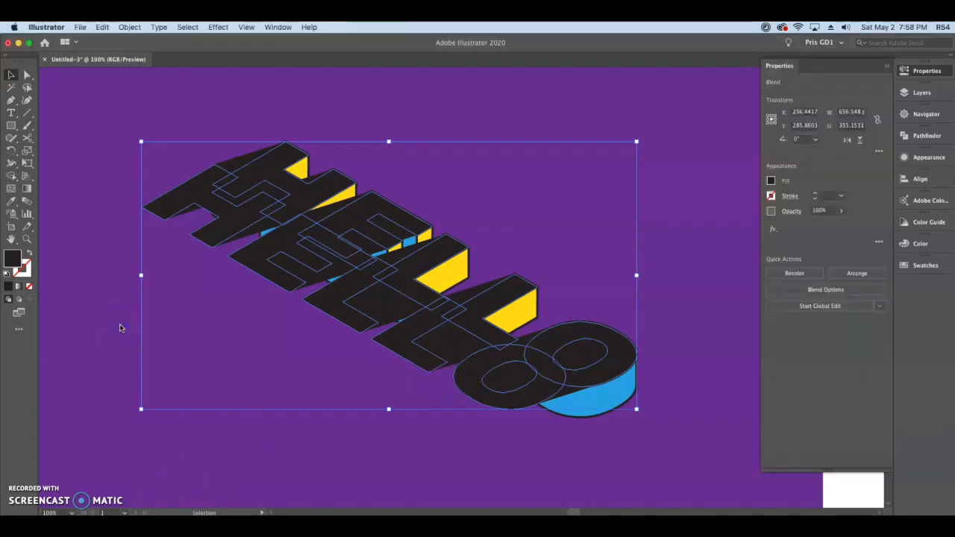
{"action": "left_click", "coordinate": [129, 27]}
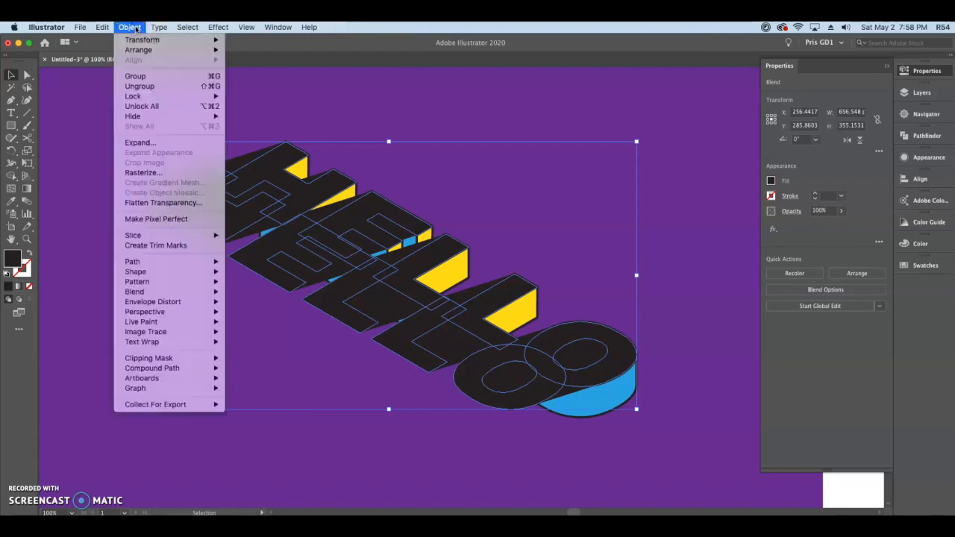
{"action": "left_click", "coordinate": [159, 143]}
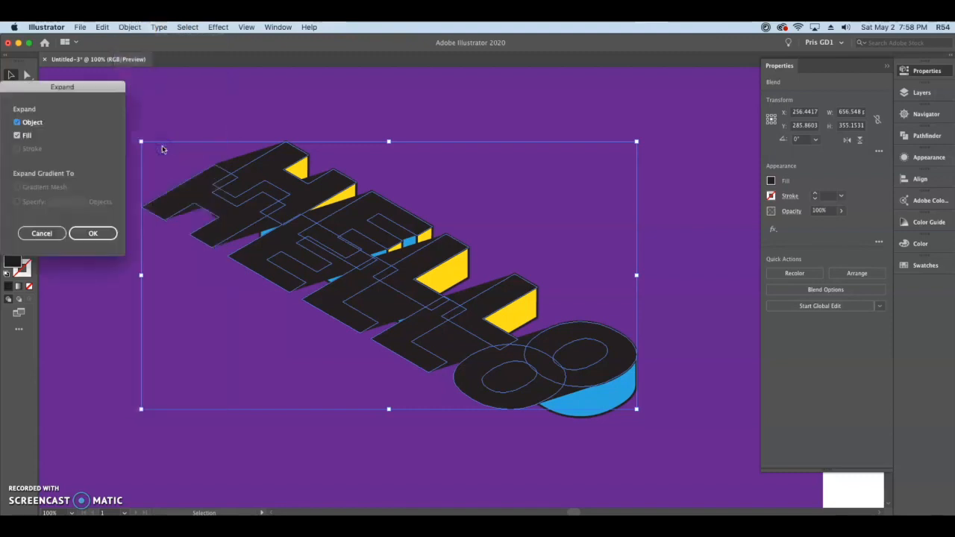
{"action": "left_click_drag", "start_coordinate": [94, 87], "coordinate": [273, 98]}
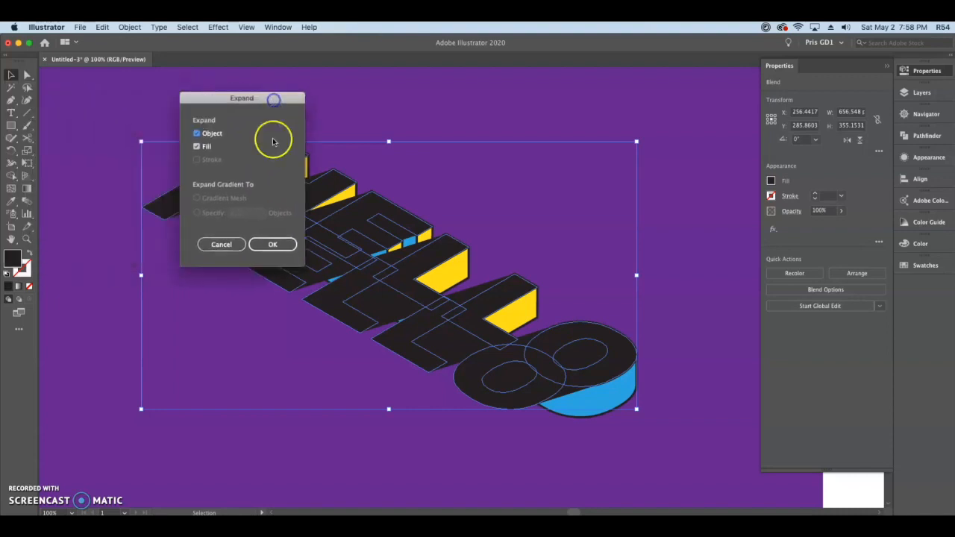
{"action": "left_click", "coordinate": [275, 244]}
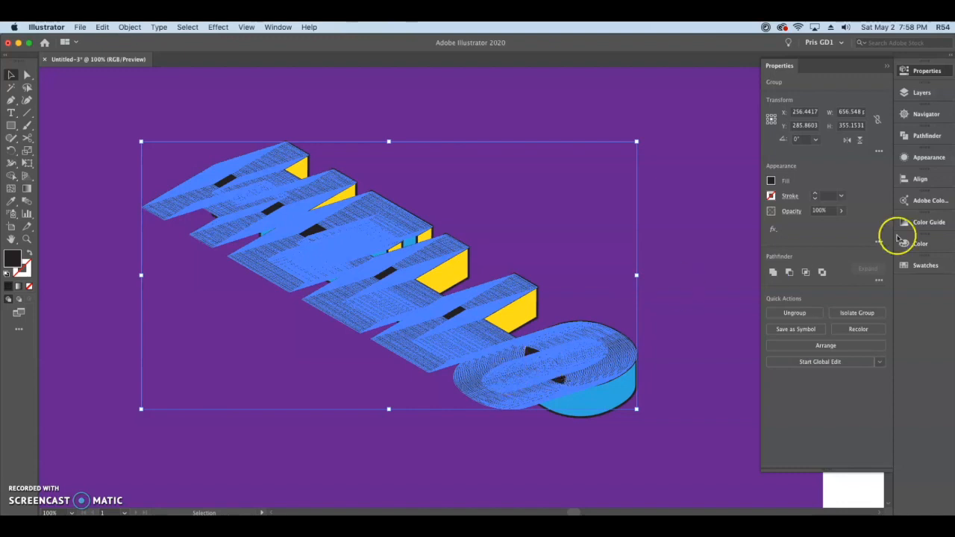
{"action": "left_click", "coordinate": [774, 270]}
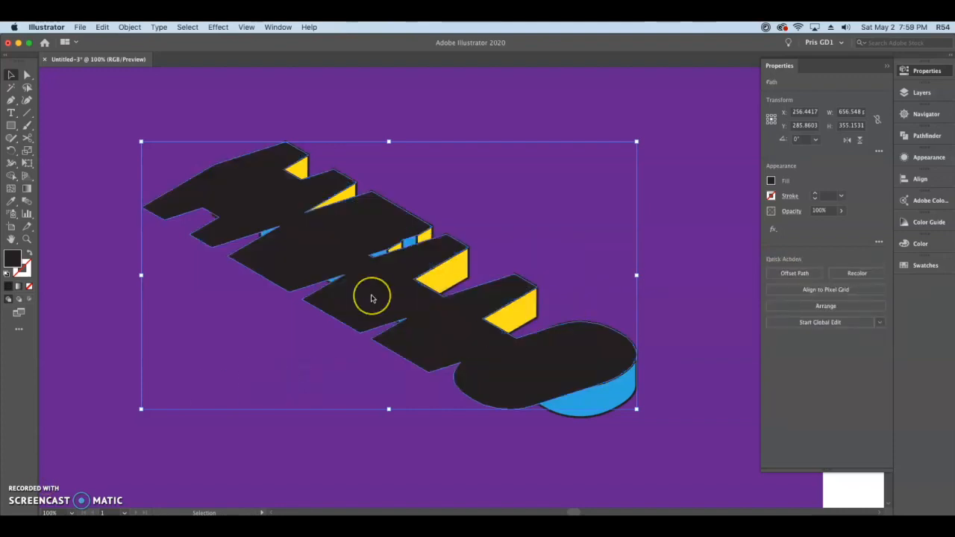
- Send the united black shape to the very back of the stacking order and deselect it
{"action": "left_click", "coordinate": [365, 289]}
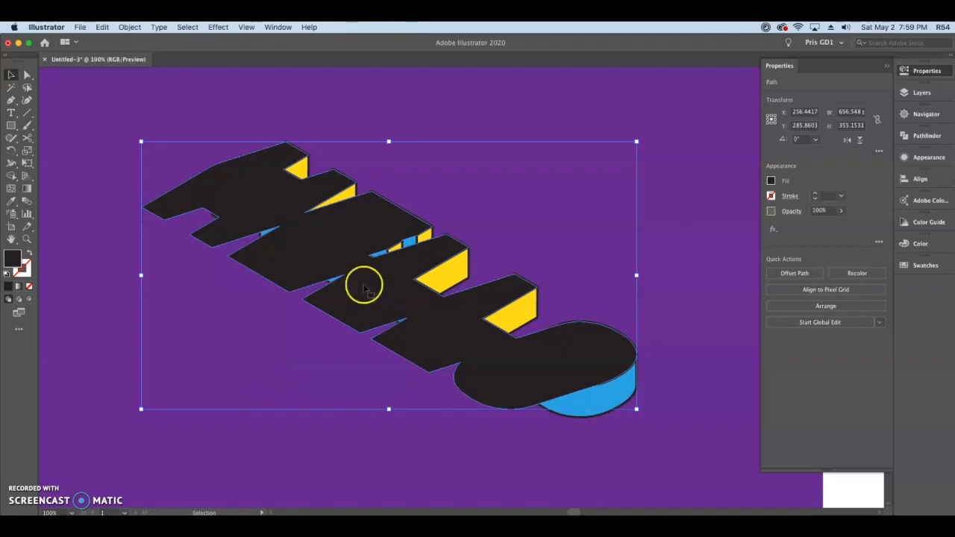
{"action": "right_click", "coordinate": [325, 244]}
{"action": "mouse_move", "coordinate": [384, 414]}
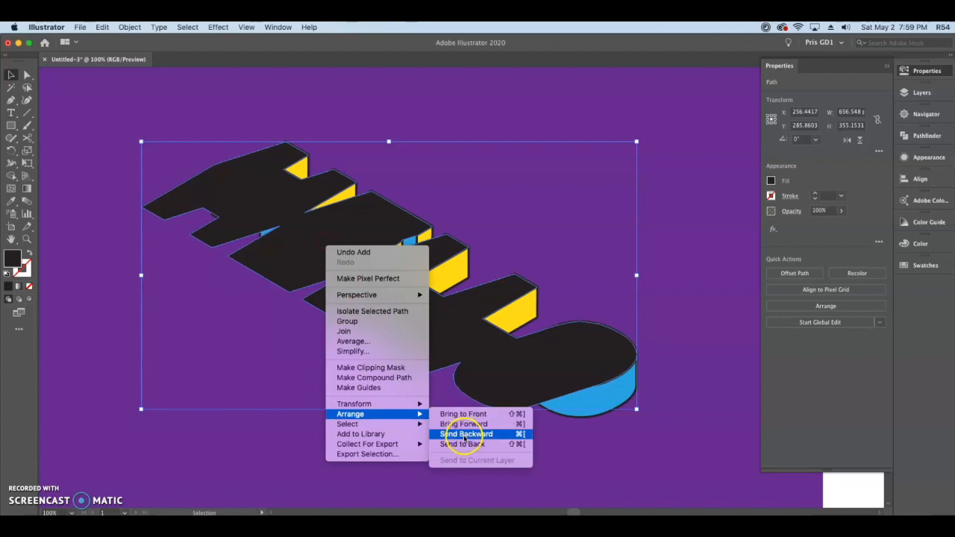
{"action": "left_click", "coordinate": [458, 434]}
{"action": "right_click", "coordinate": [352, 249]}
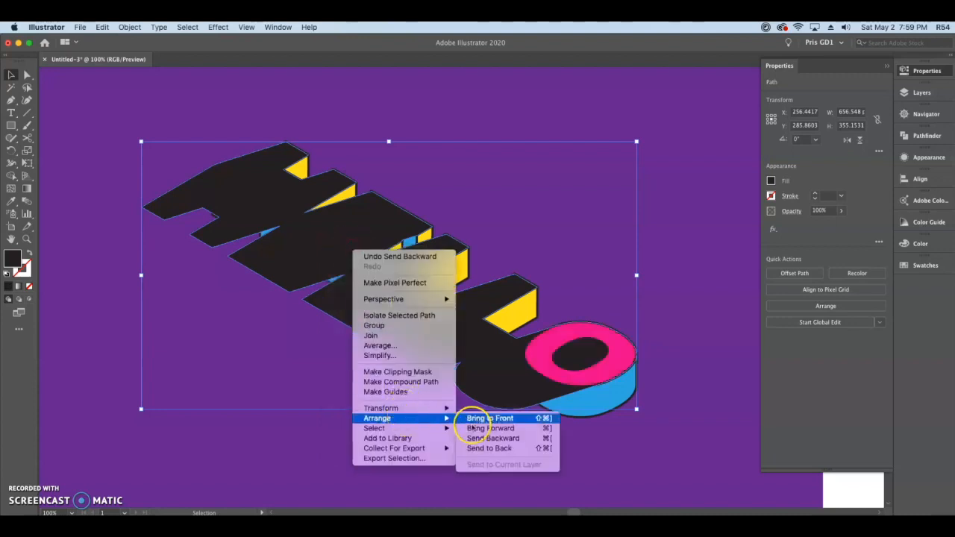
{"action": "left_click", "coordinate": [477, 435]}
{"action": "right_click", "coordinate": [351, 241]}
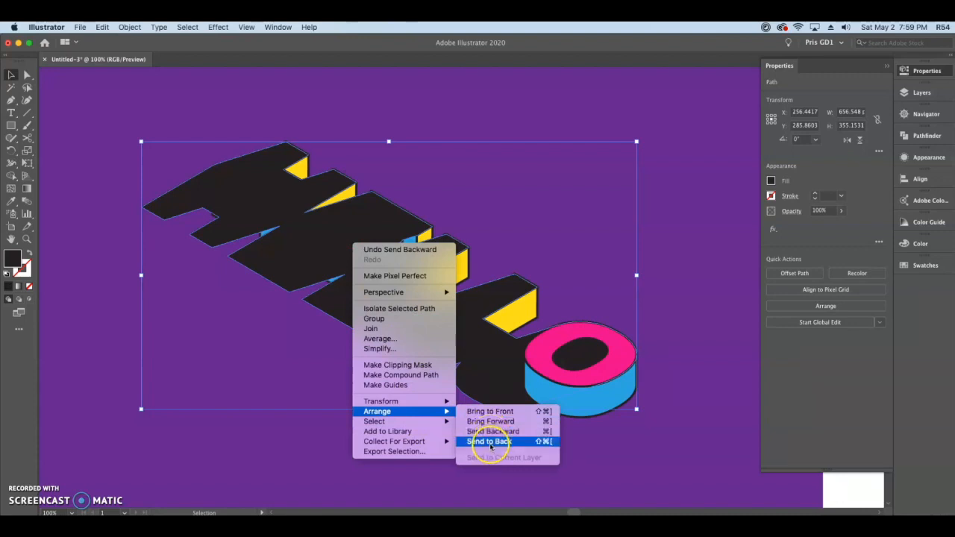
{"action": "left_click", "coordinate": [489, 442]}
{"action": "left_click", "coordinate": [431, 468]}
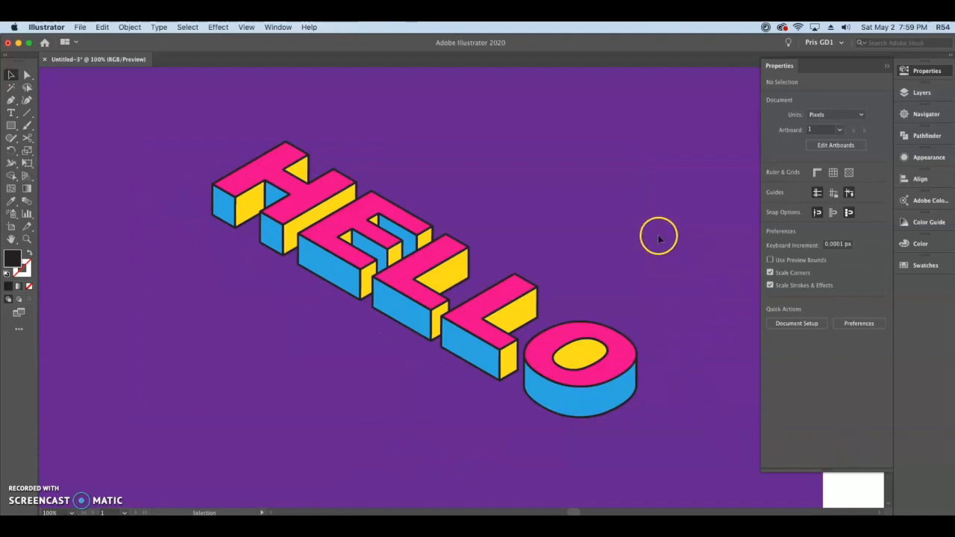
- Unlock the purple background rectangle and place it below the black shape in the layer order
{"action": "key", "text": "super+minus"}
{"action": "left_click_drag", "start_coordinate": [523, 179], "coordinate": [376, 222]}
{"action": "left_click", "coordinate": [9, 75]}
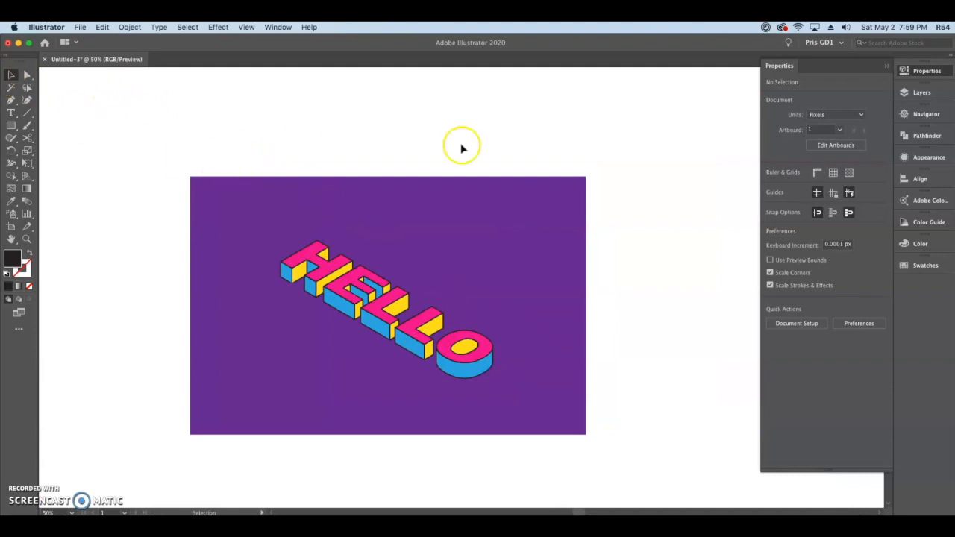
{"action": "left_click", "coordinate": [944, 93]}
{"action": "left_click", "coordinate": [749, 103]}
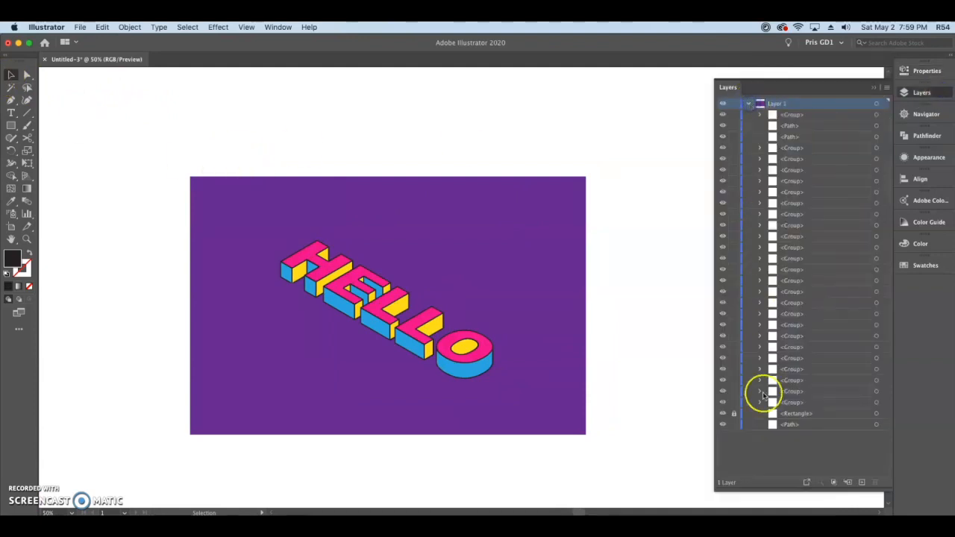
{"action": "left_click", "coordinate": [734, 413]}
{"action": "left_click", "coordinate": [805, 415]}
{"action": "left_click_drag", "start_coordinate": [805, 414], "coordinate": [805, 430]}
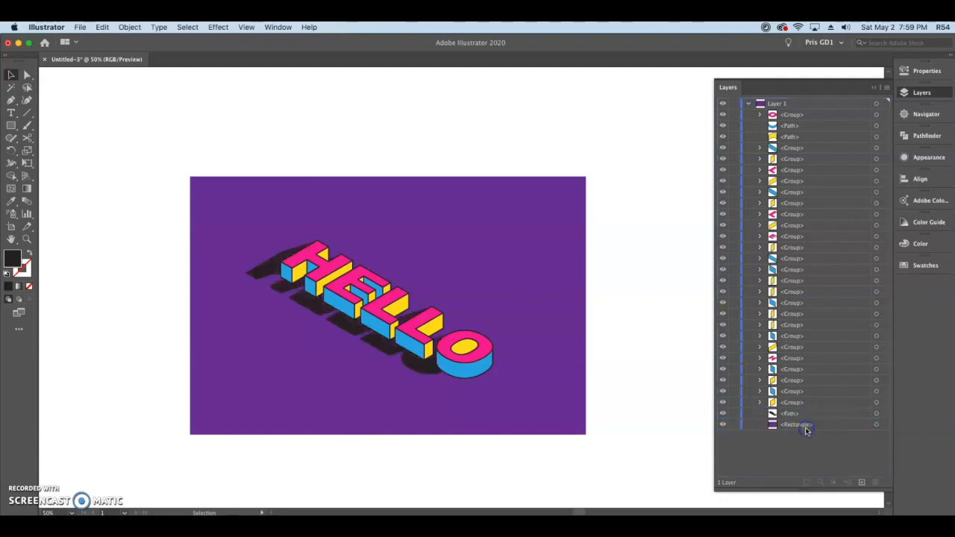
{"action": "left_click", "coordinate": [917, 92]}
- Select the black shadow shape behind the lettering and set its opacity to 20%
{"action": "key", "text": "super+plus"}
{"action": "key", "text": "super+plus"}
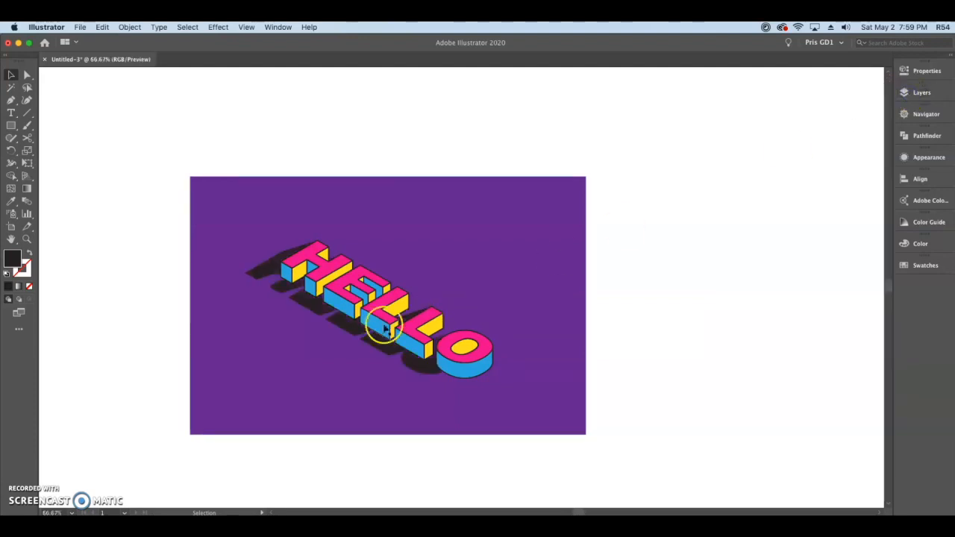
{"action": "left_click_drag", "start_coordinate": [437, 358], "coordinate": [505, 338]}
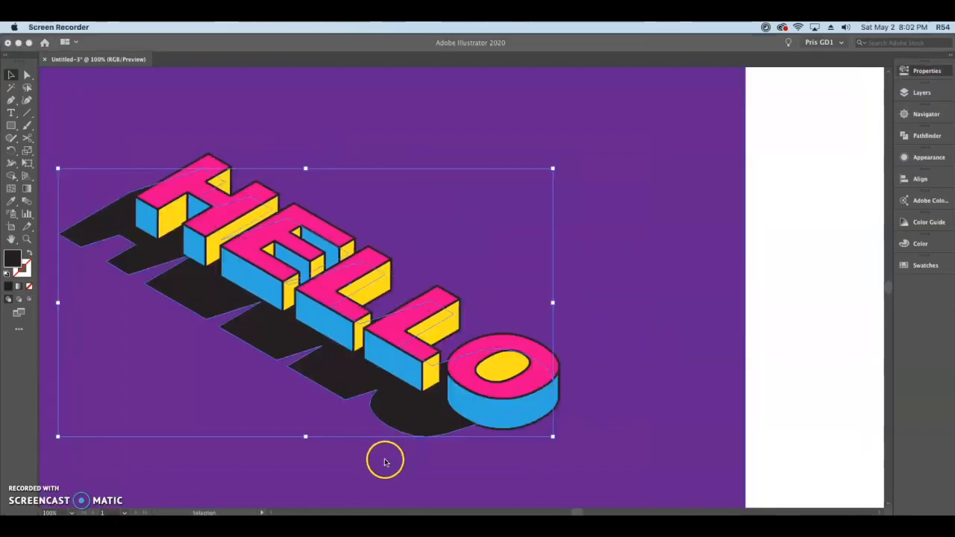
{"action": "left_click", "coordinate": [384, 463]}
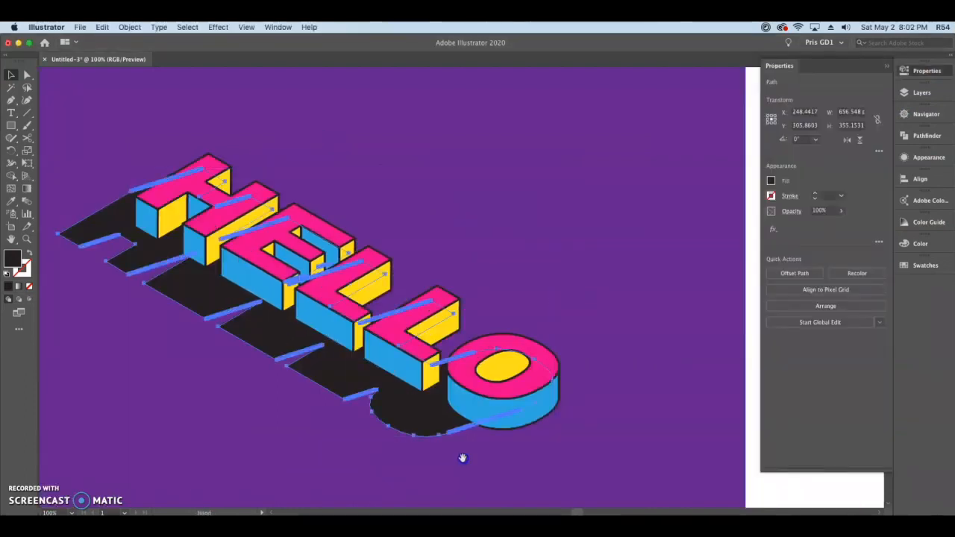
{"action": "left_click_drag", "start_coordinate": [365, 460], "coordinate": [422, 458]}
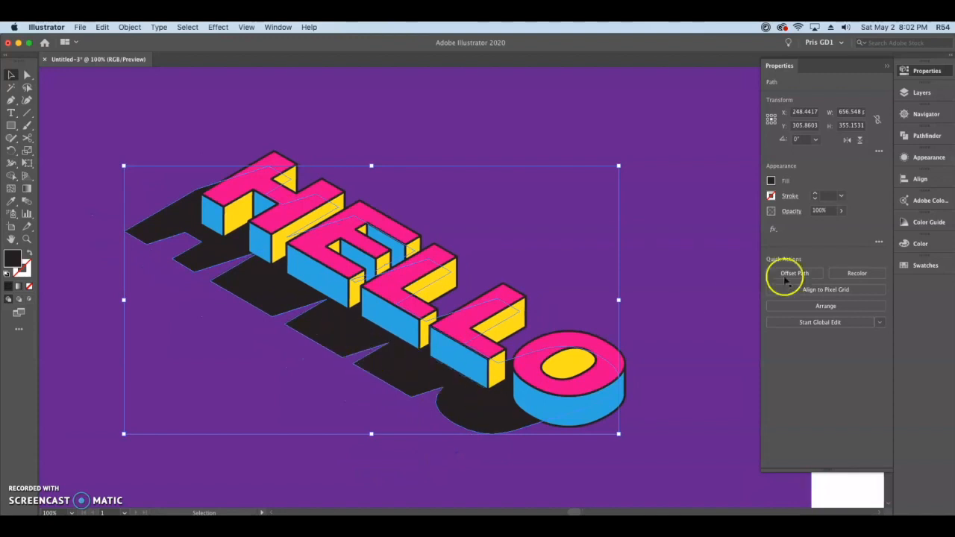
{"action": "left_click", "coordinate": [843, 212]}
{"action": "left_click", "coordinate": [806, 211]}
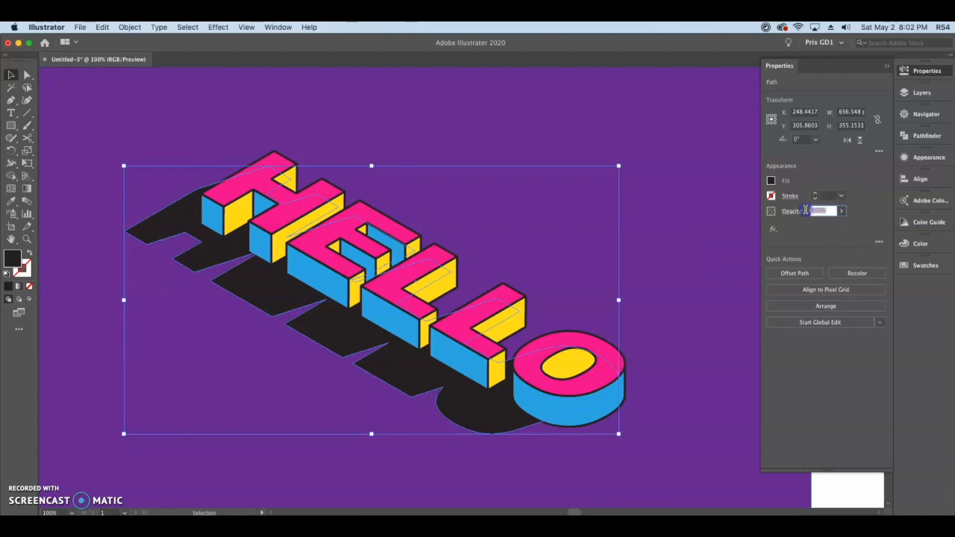
{"action": "type", "text": "20"}
{"action": "key", "text": "Return"}
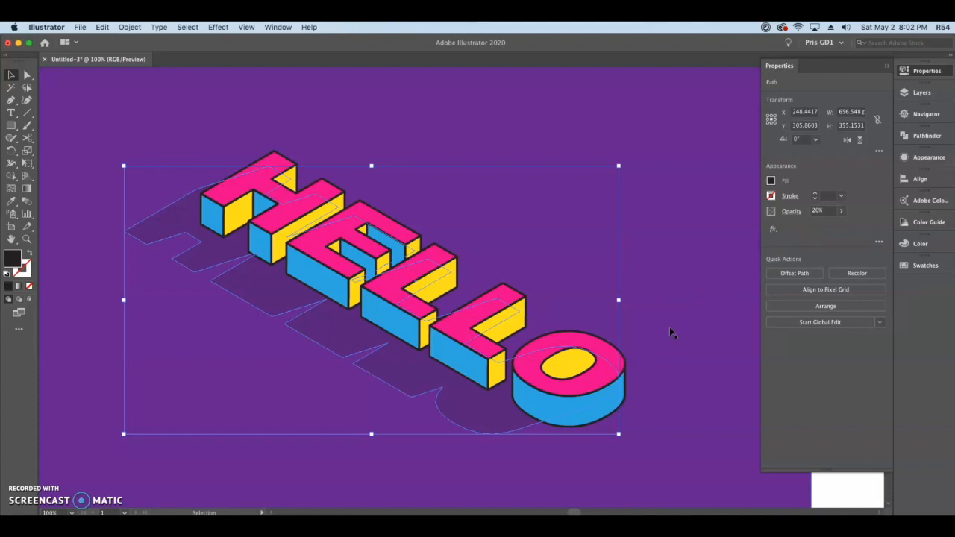
- Select the blue front face of the letter H and add a second fill above its existing blue fill
{"action": "left_click", "coordinate": [669, 328]}
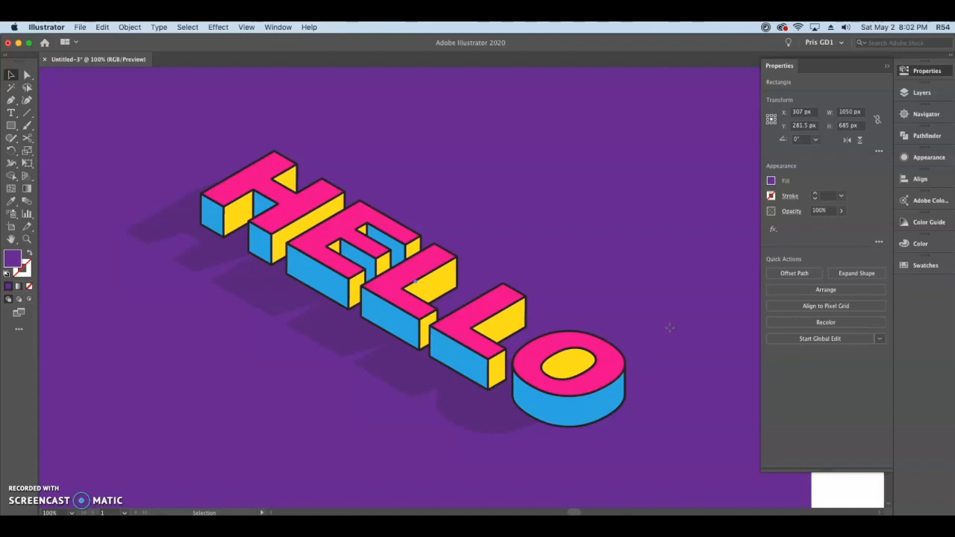
{"action": "left_click", "coordinate": [387, 277], "text": "super"}
{"action": "left_click_drag", "start_coordinate": [344, 218], "coordinate": [464, 333]}
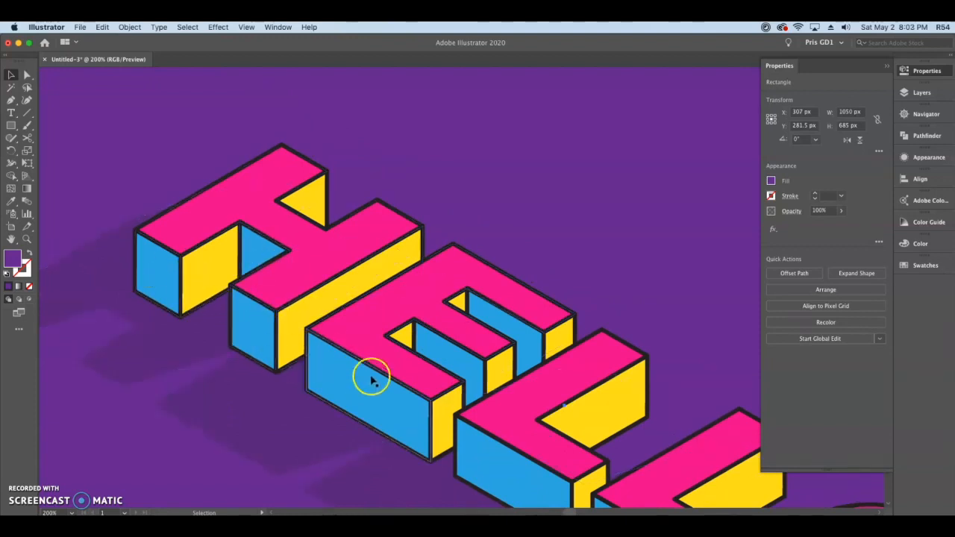
{"action": "left_click_drag", "start_coordinate": [550, 422], "coordinate": [512, 346]}
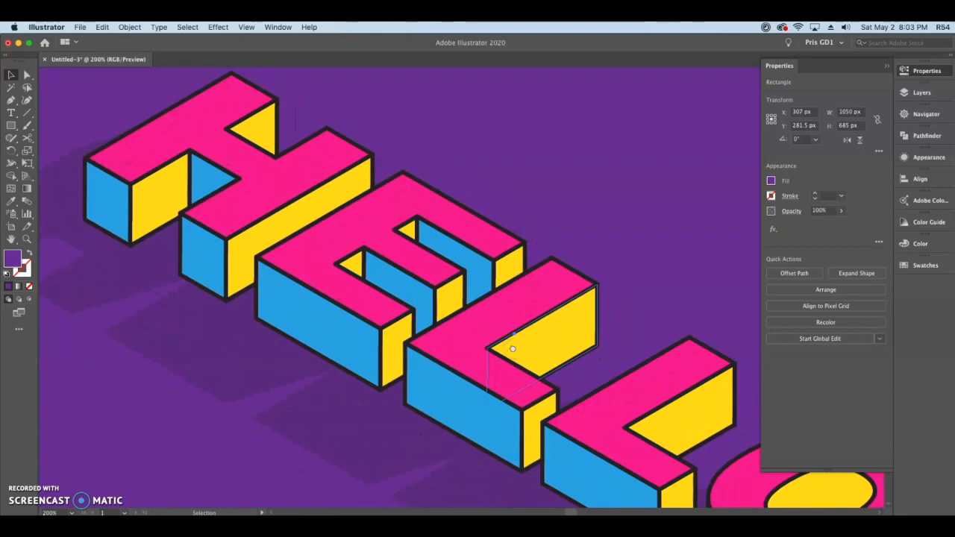
{"action": "left_click", "coordinate": [120, 192]}
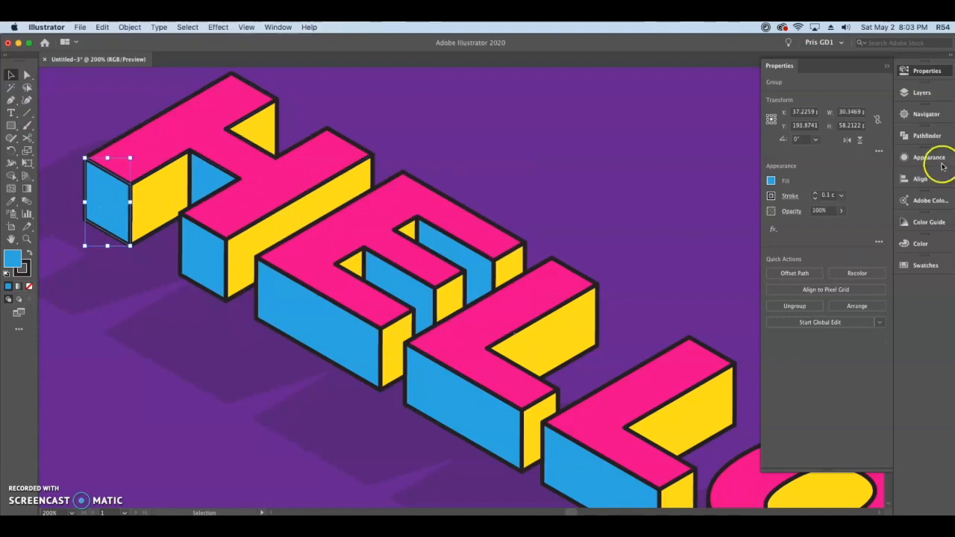
{"action": "left_click", "coordinate": [939, 161]}
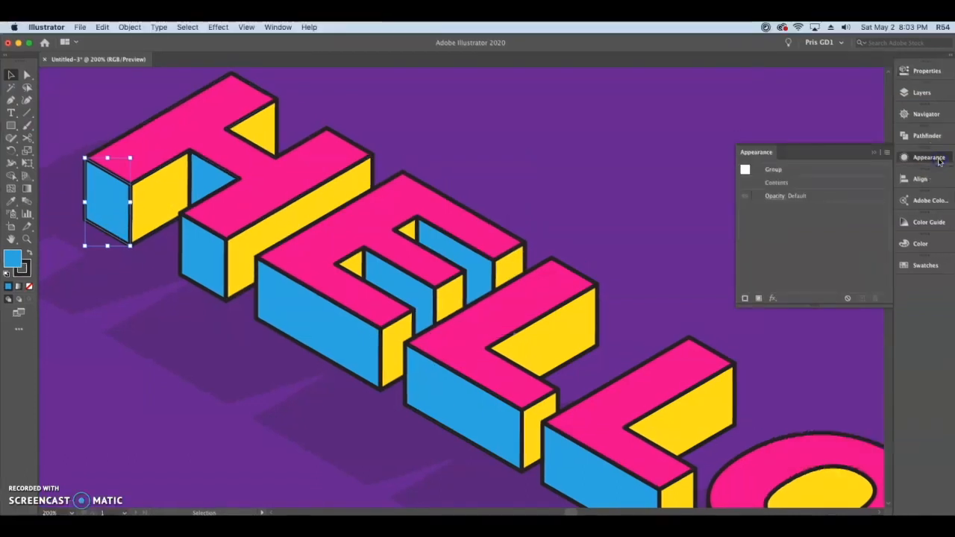
{"action": "double_click", "coordinate": [774, 182]}
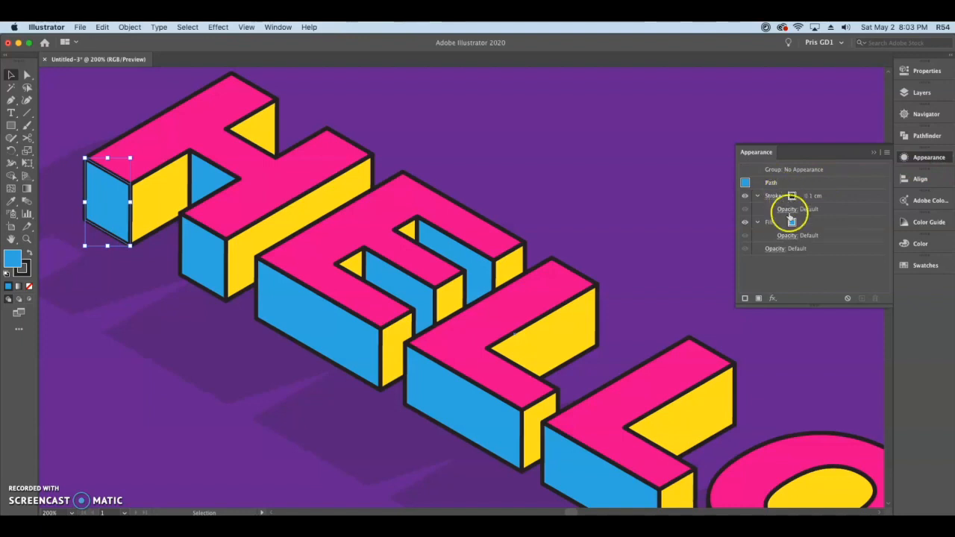
{"action": "left_click", "coordinate": [812, 222]}
{"action": "left_click", "coordinate": [801, 223]}
{"action": "left_click", "coordinate": [831, 223]}
{"action": "left_click", "coordinate": [757, 298]}
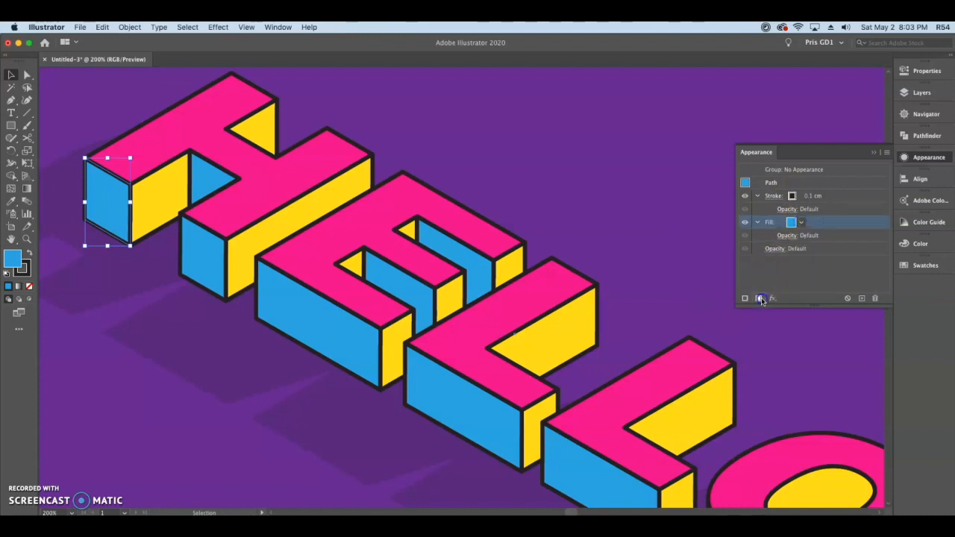
- Open the Basic Graphics_Dots and Basic Graphics_Lines pattern swatch libraries and place them beside the fill settings
{"action": "left_click", "coordinate": [803, 224]}
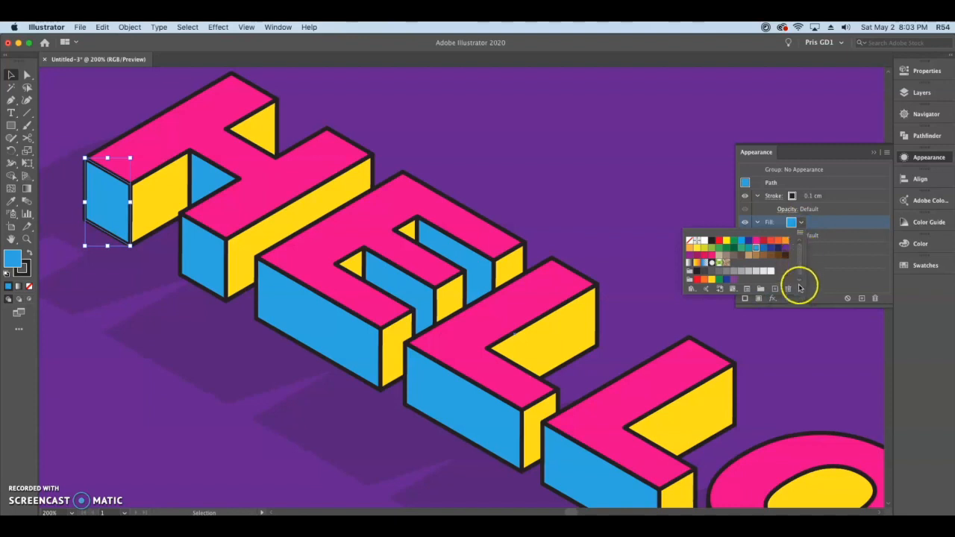
{"action": "left_click_drag", "start_coordinate": [799, 287], "coordinate": [806, 329]}
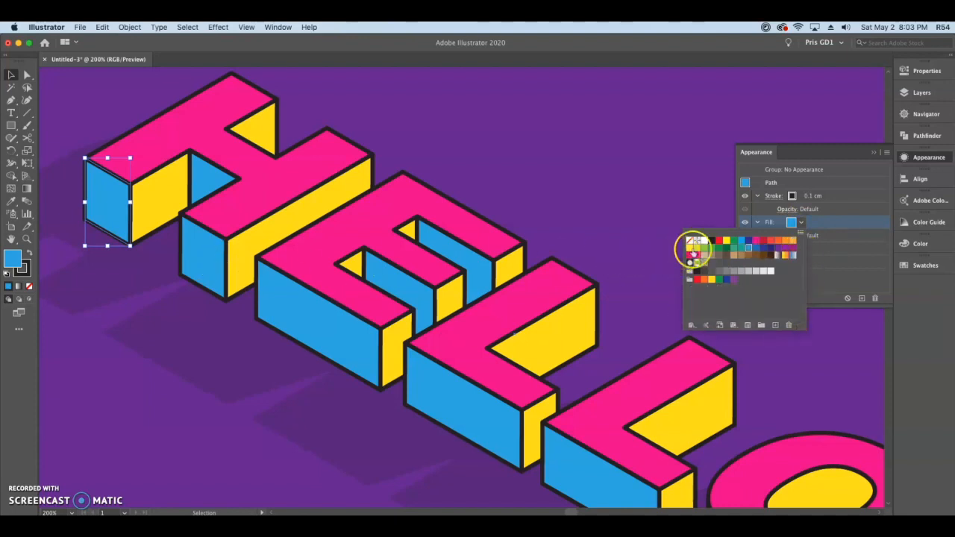
{"action": "left_click", "coordinate": [930, 267]}
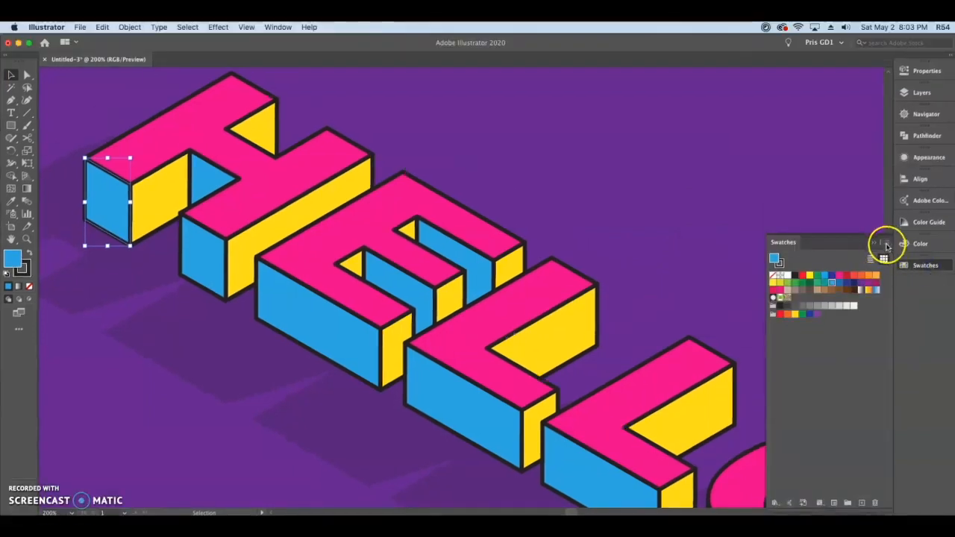
{"action": "left_click", "coordinate": [886, 246]}
{"action": "mouse_move", "coordinate": [880, 455]}
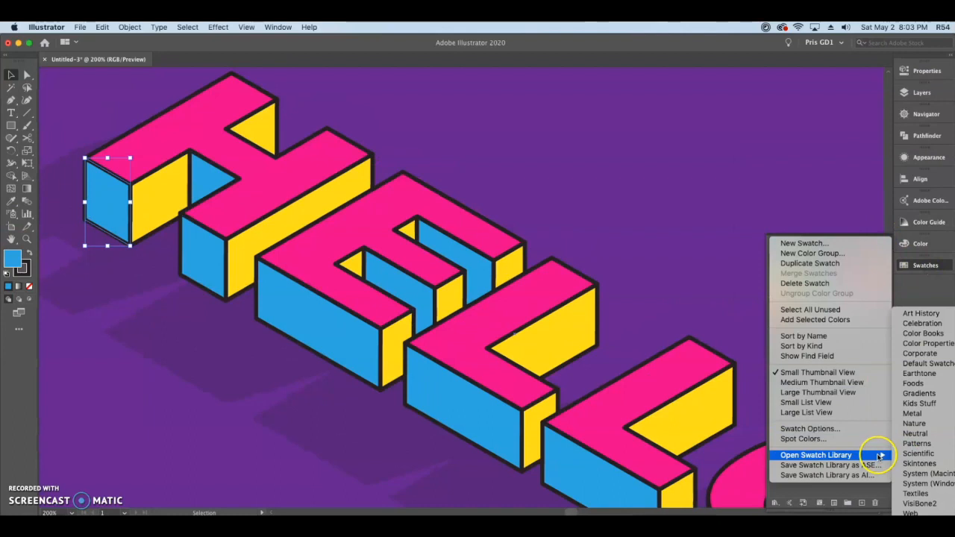
{"action": "mouse_move", "coordinate": [916, 443]}
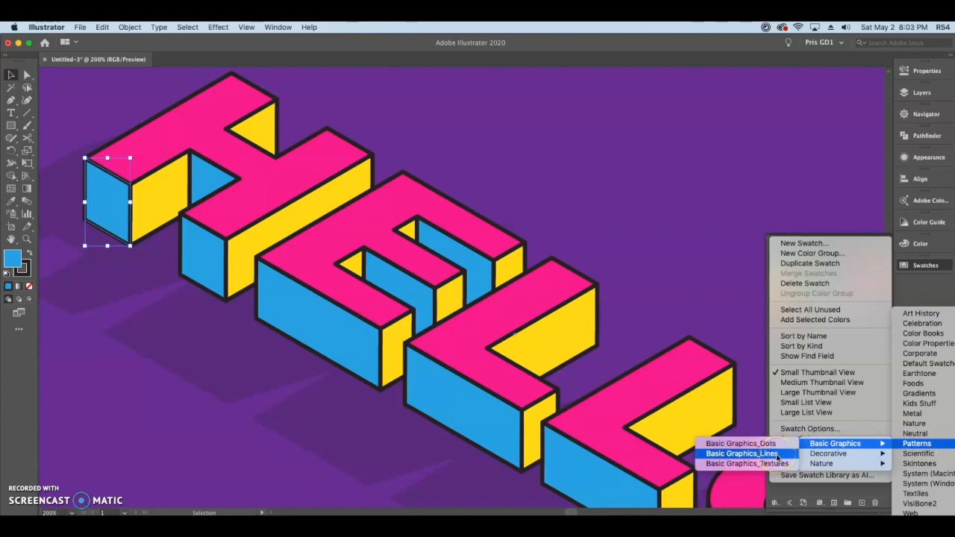
{"action": "left_click", "coordinate": [776, 444]}
{"action": "left_click", "coordinate": [776, 451]}
{"action": "left_click", "coordinate": [783, 377]}
{"action": "left_click", "coordinate": [635, 309]}
{"action": "left_click_drag", "start_coordinate": [635, 308], "coordinate": [696, 170]}
- Try several line patterns on the H front face's upper fill and apply a horizontal black stripe pattern over the blue
{"action": "left_click", "coordinate": [925, 157]}
{"action": "left_click", "coordinate": [801, 223]}
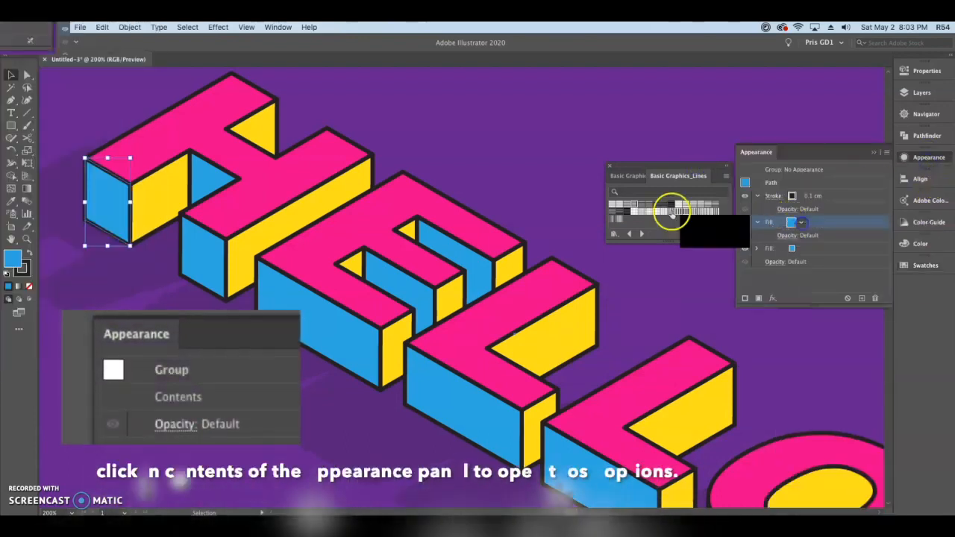
{"action": "left_click", "coordinate": [646, 206]}
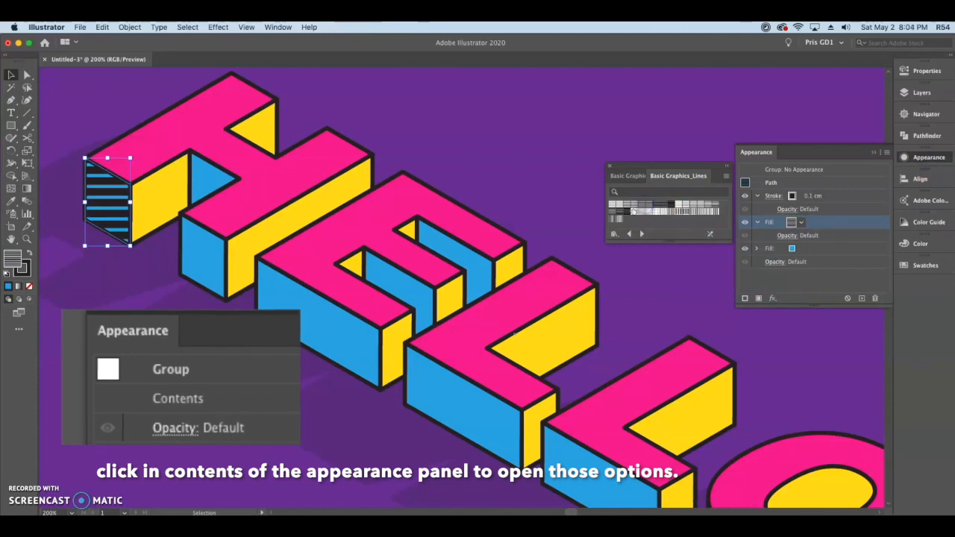
{"action": "left_click", "coordinate": [626, 204]}
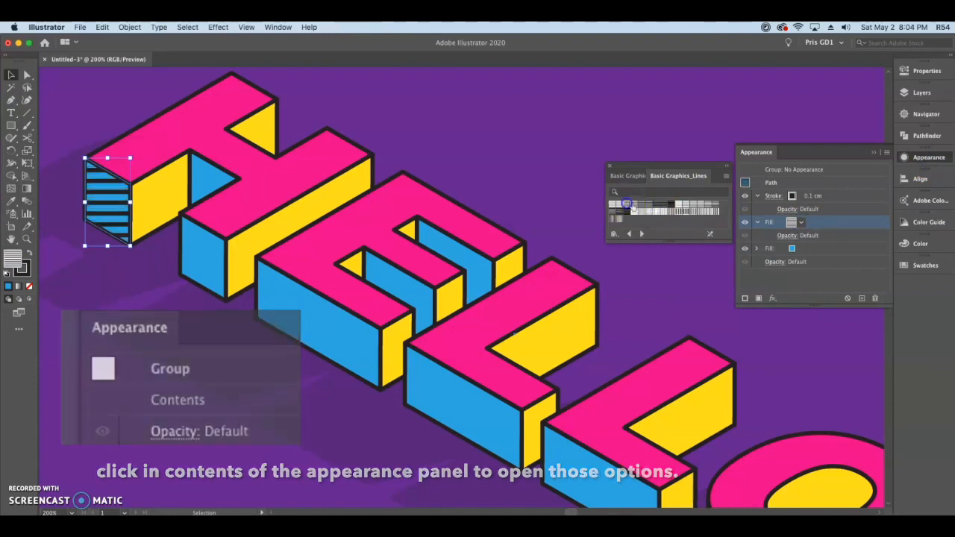
{"action": "left_click", "coordinate": [689, 214]}
{"action": "left_click", "coordinate": [701, 211]}
{"action": "left_click", "coordinate": [633, 205]}
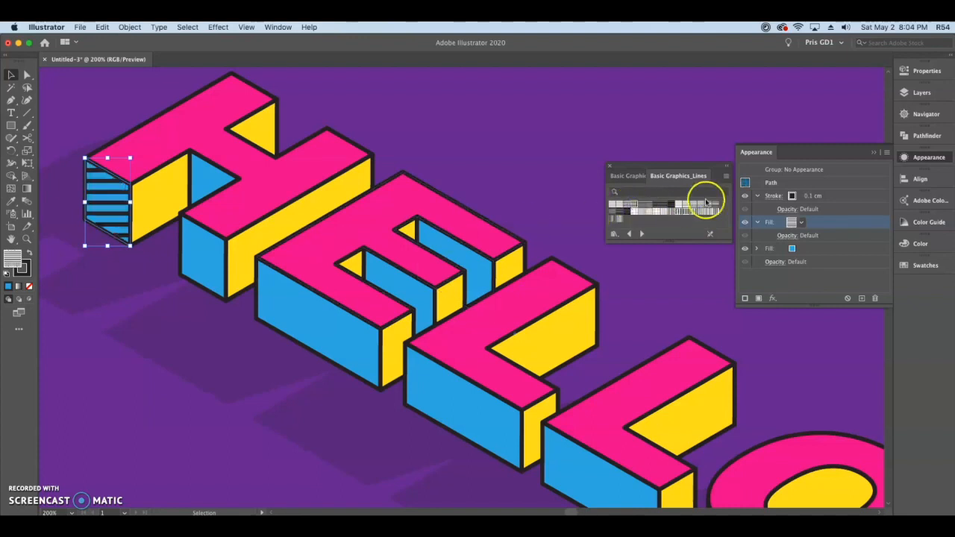
{"action": "left_click", "coordinate": [642, 206]}
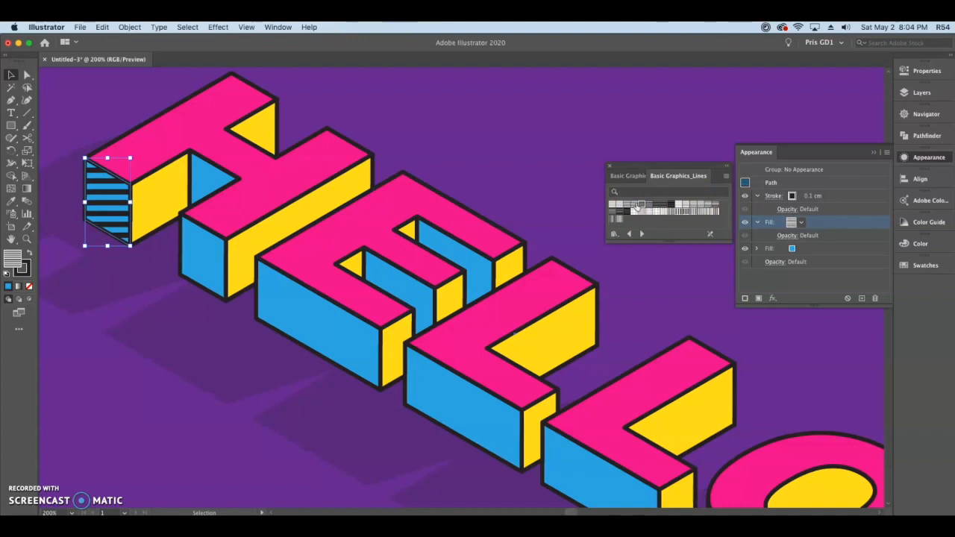
{"action": "left_click", "coordinate": [634, 205]}
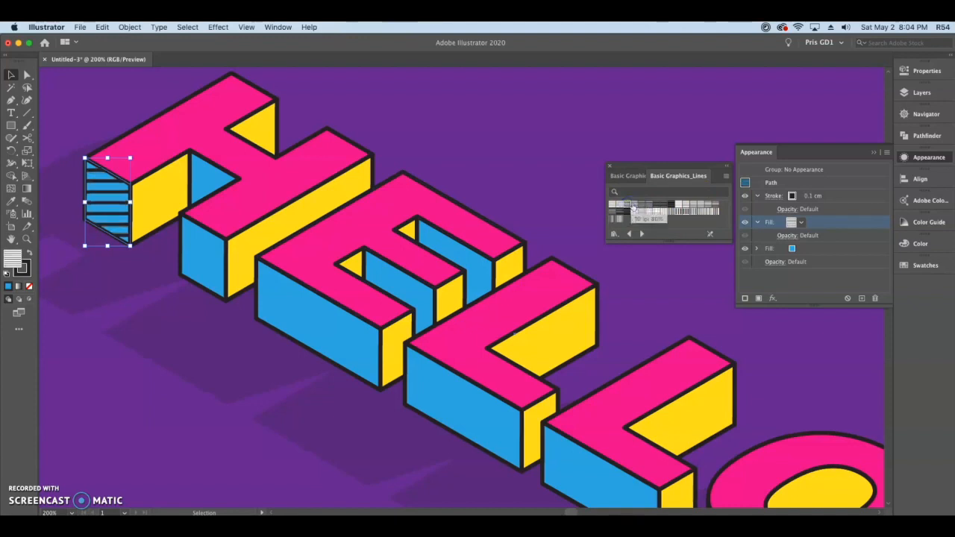
{"action": "left_click", "coordinate": [634, 207]}
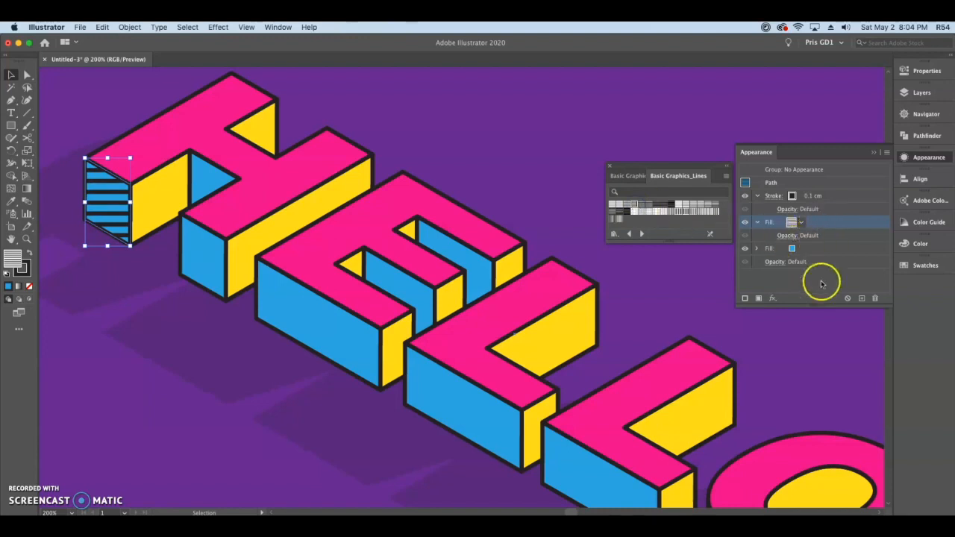
{"action": "left_click", "coordinate": [919, 160]}
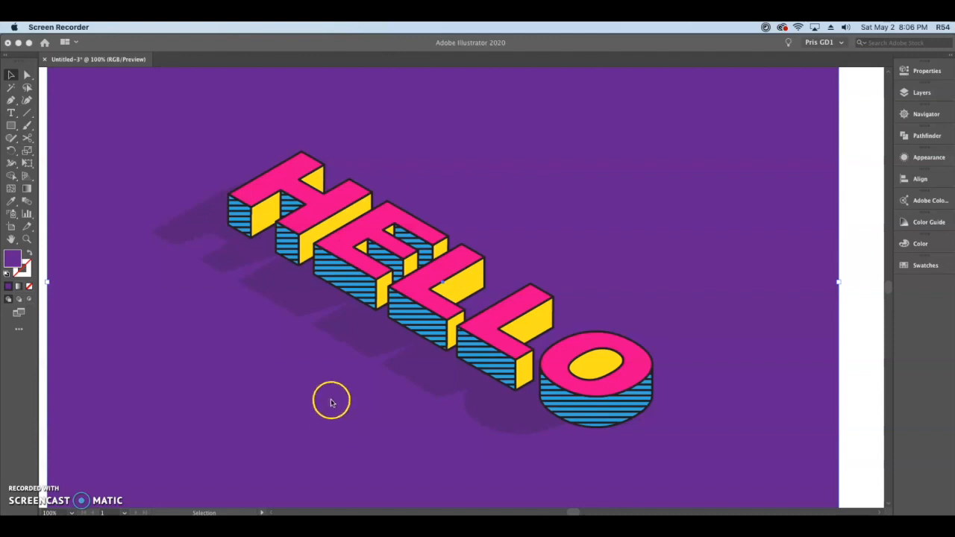
{"action": "left_click", "coordinate": [255, 84]}
{"action": "left_click", "coordinate": [219, 29]}
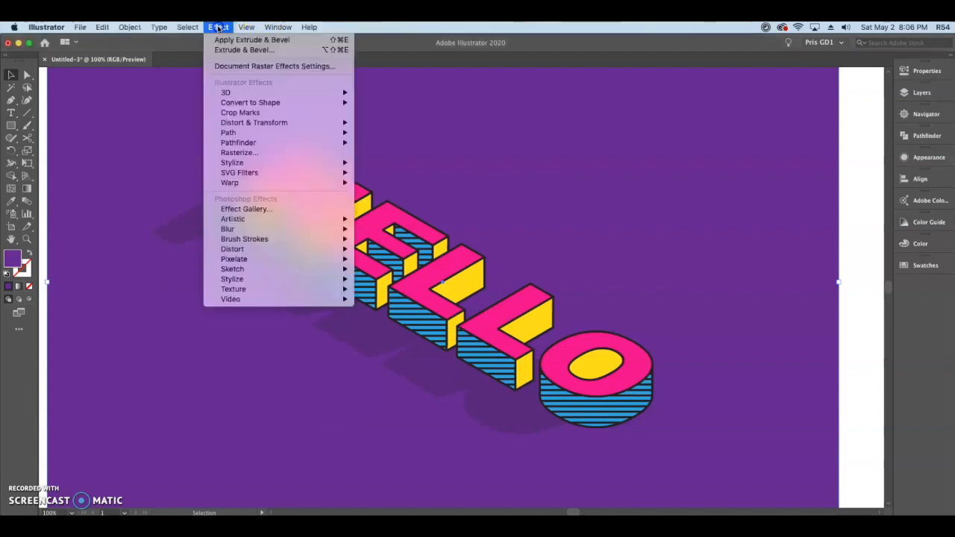
{"action": "mouse_move", "coordinate": [235, 93]}
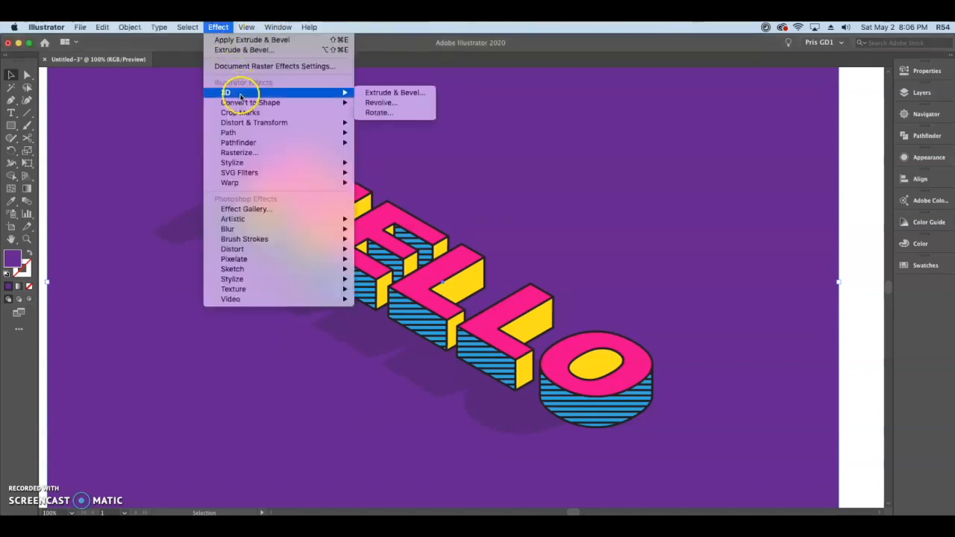
{"action": "left_click", "coordinate": [156, 162]}
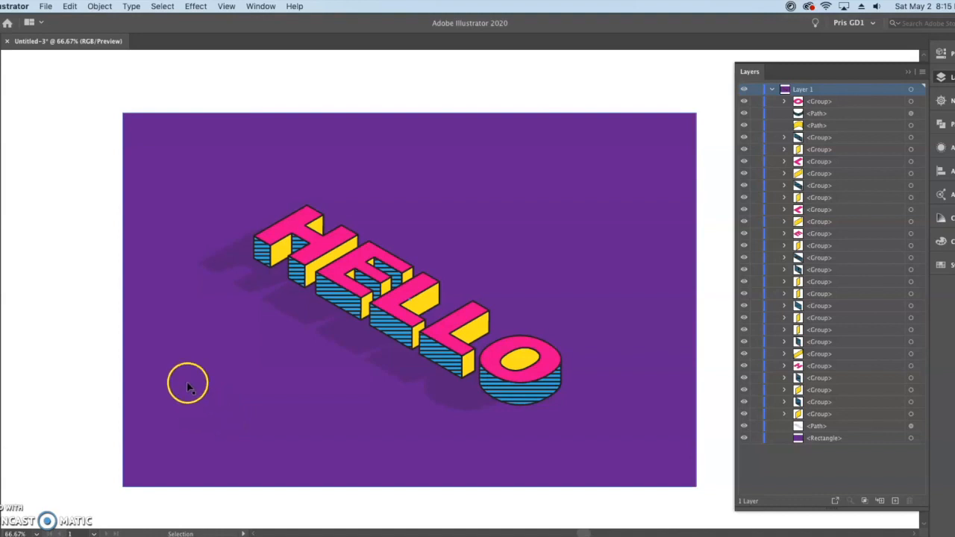
- Show the artboard outline and resize the purple background rectangle to match the artboard's edges
{"action": "left_click", "coordinate": [226, 7]}
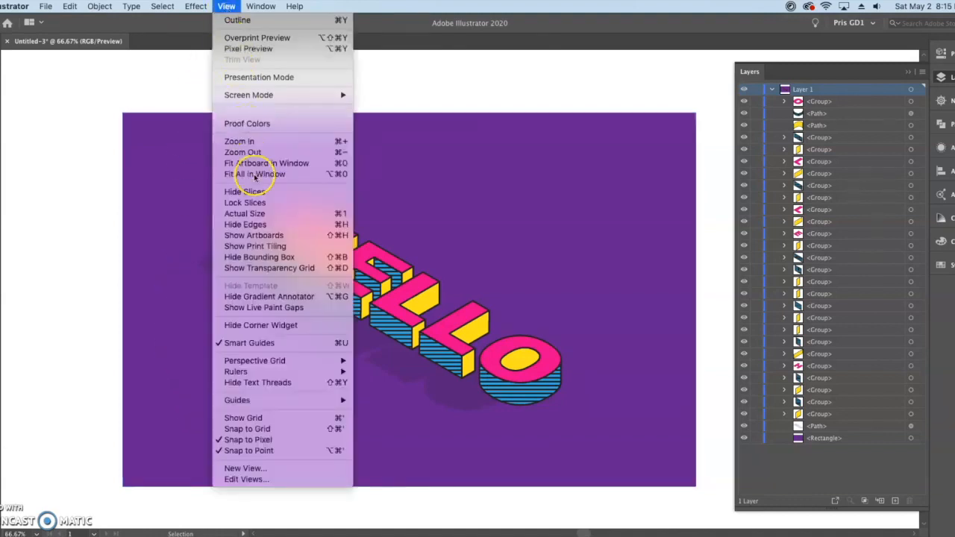
{"action": "left_click", "coordinate": [263, 236]}
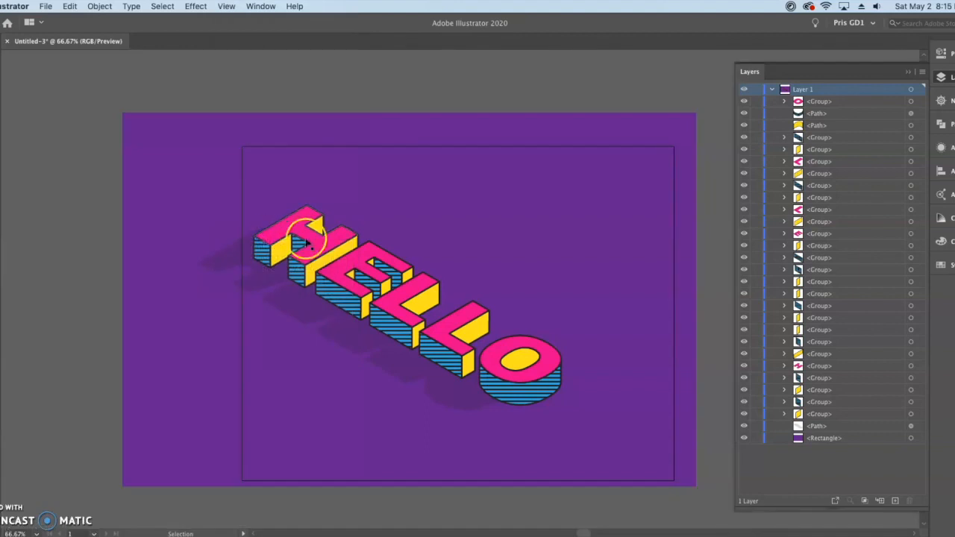
{"action": "scroll", "coordinate": [577, 237], "scroll_direction": "right", "scroll_amount": 5}
{"action": "left_click", "coordinate": [136, 141]}
{"action": "left_click_drag", "start_coordinate": [48, 110], "coordinate": [167, 142]}
{"action": "left_click_drag", "start_coordinate": [622, 482], "coordinate": [598, 477]}
- Lock the purple background rectangle and centre the whole HELLO lettering with its shadow horizontally on the artboard
{"action": "left_click", "coordinate": [756, 438]}
{"action": "left_click_drag", "start_coordinate": [173, 128], "coordinate": [535, 441]}
{"action": "left_click_drag", "start_coordinate": [482, 389], "coordinate": [571, 387]}
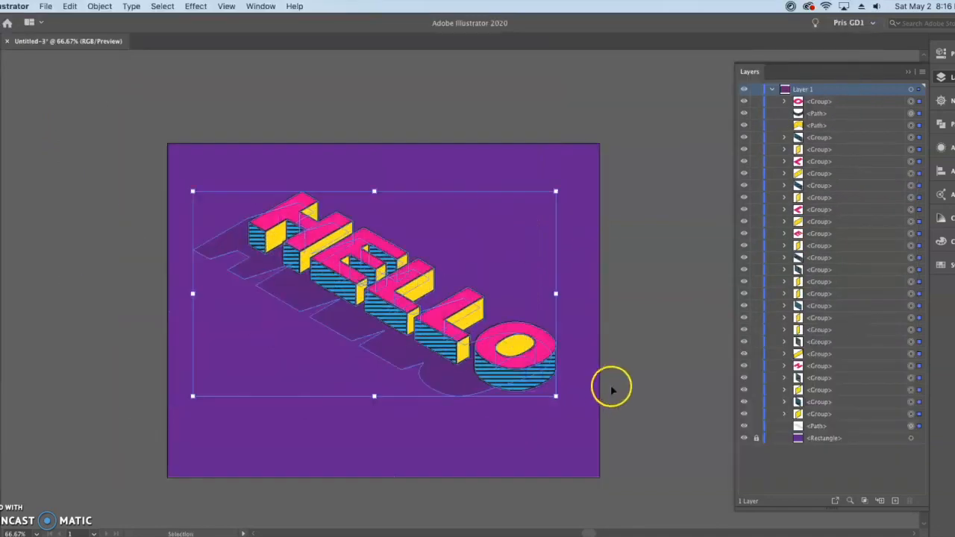
{"action": "key", "text": "Right"}
{"action": "key", "text": "Right"}
{"action": "key", "text": "Right"}
{"action": "key", "text": "Right"}
{"action": "key", "text": "Right"}
{"action": "key", "text": "Right"}
{"action": "key", "text": "Right"}
{"action": "key", "text": "Right"}
{"action": "key", "text": "Right"}
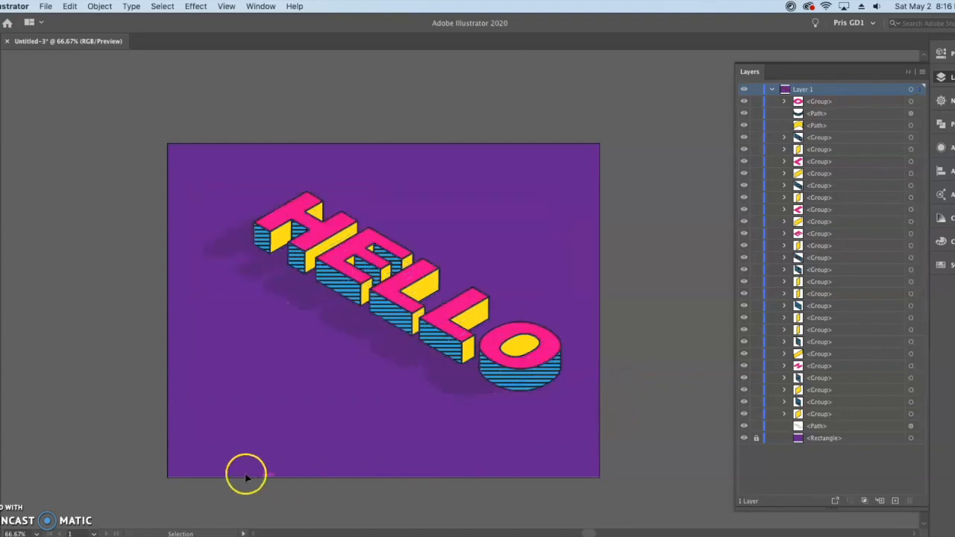